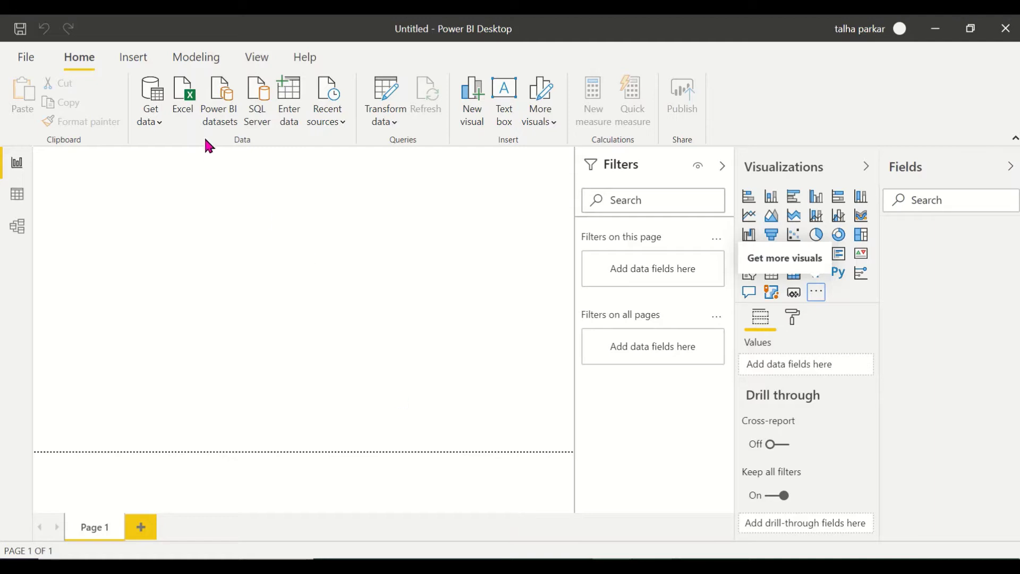
Open the Gold Prices Excel workbook as a data source to reach the Navigator.
click(184, 104)
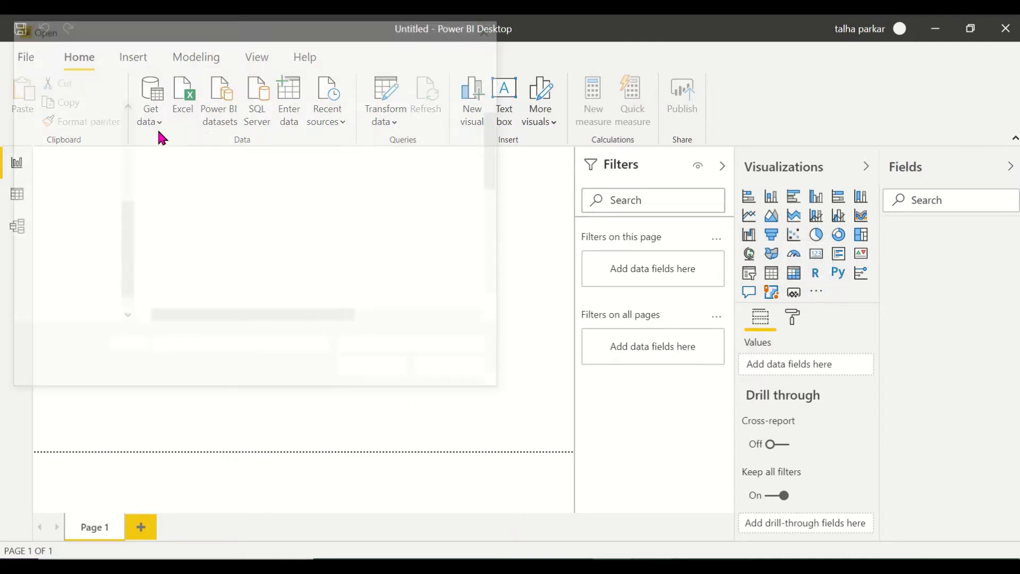
scroll(227, 266, down, 5)
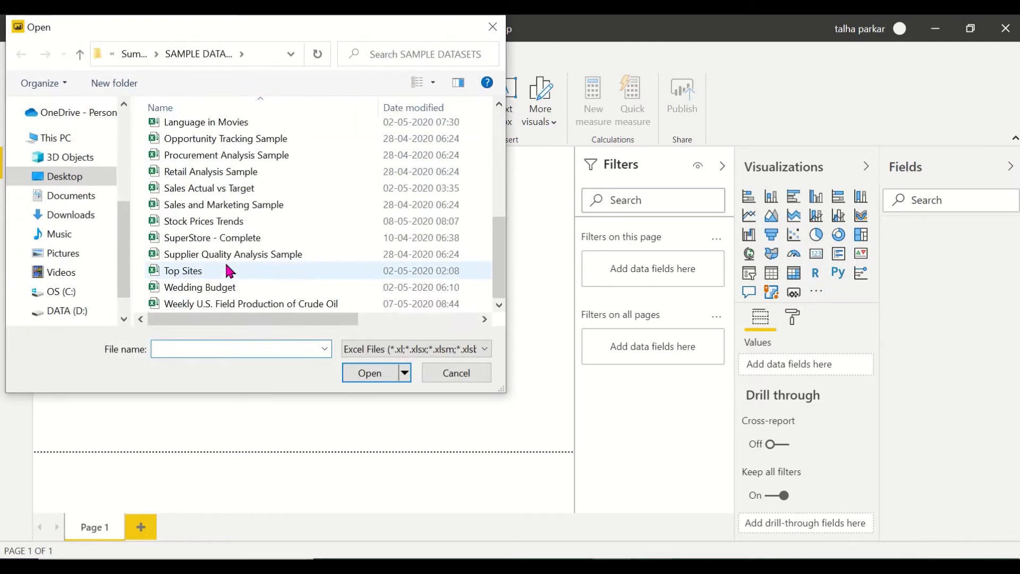
scroll(231, 210, up, 5)
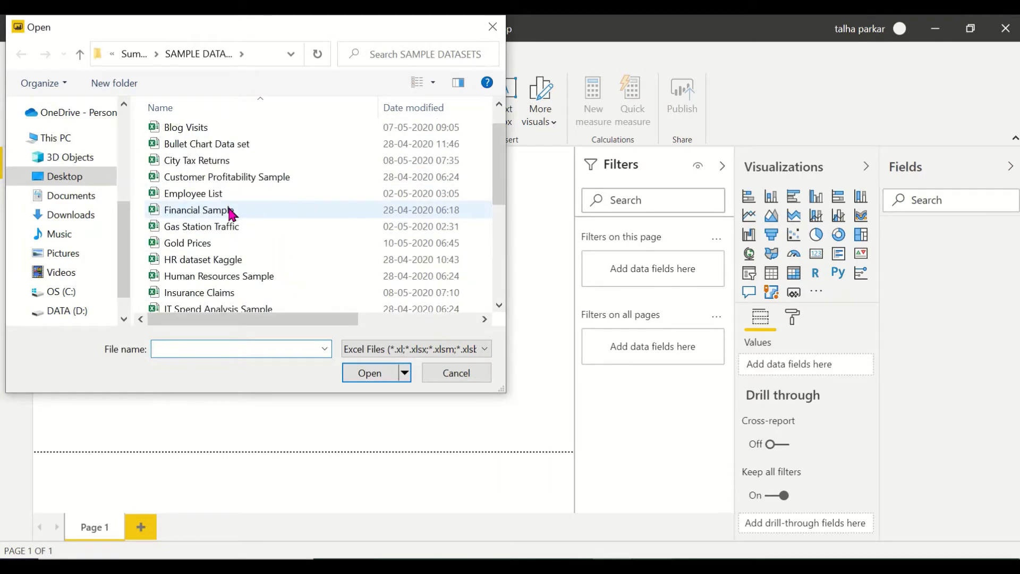
click(223, 242)
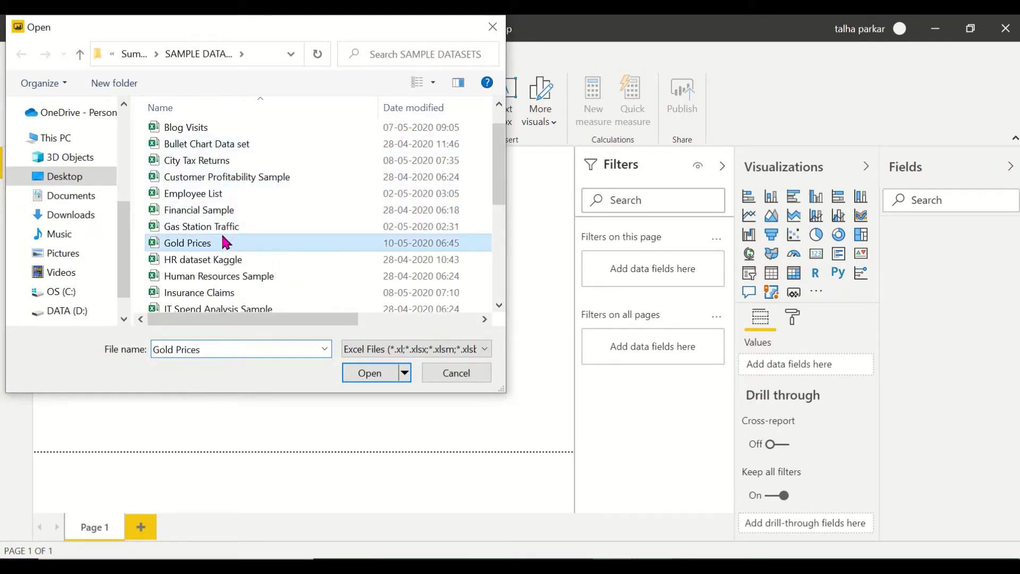
click(363, 375)
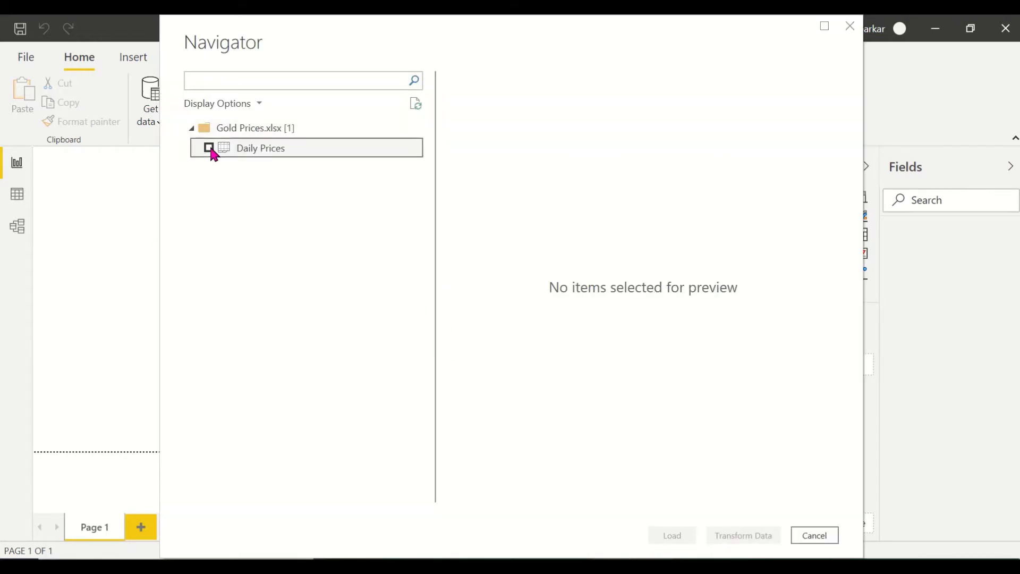
Tick the Daily Prices sheet and scroll through its Year, Date and Gold Price preview.
click(208, 148)
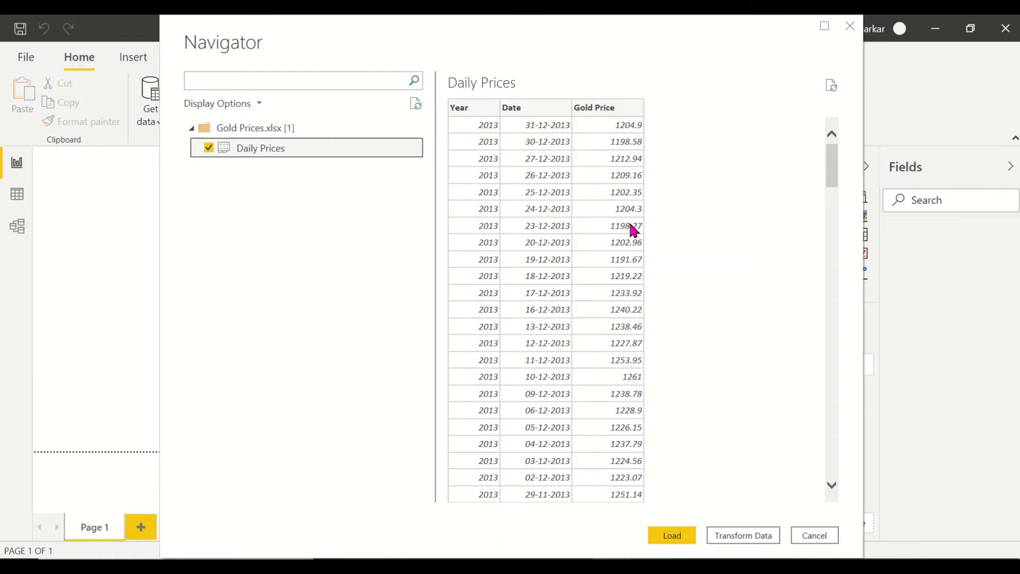
scroll(634, 228, down, 15)
scroll(634, 228, up, 15)
scroll(634, 229, down, 15)
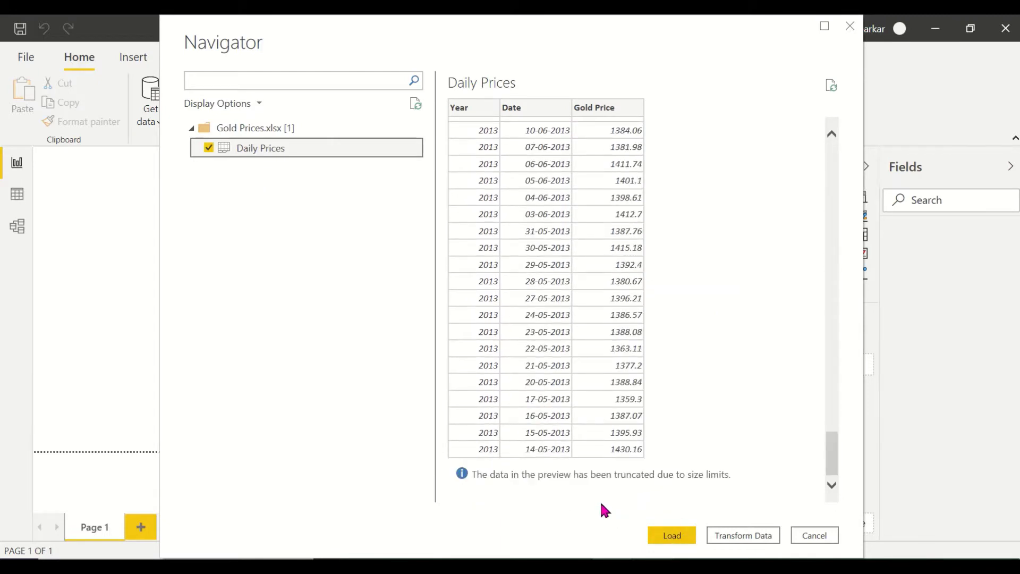
scroll(664, 456, up, 15)
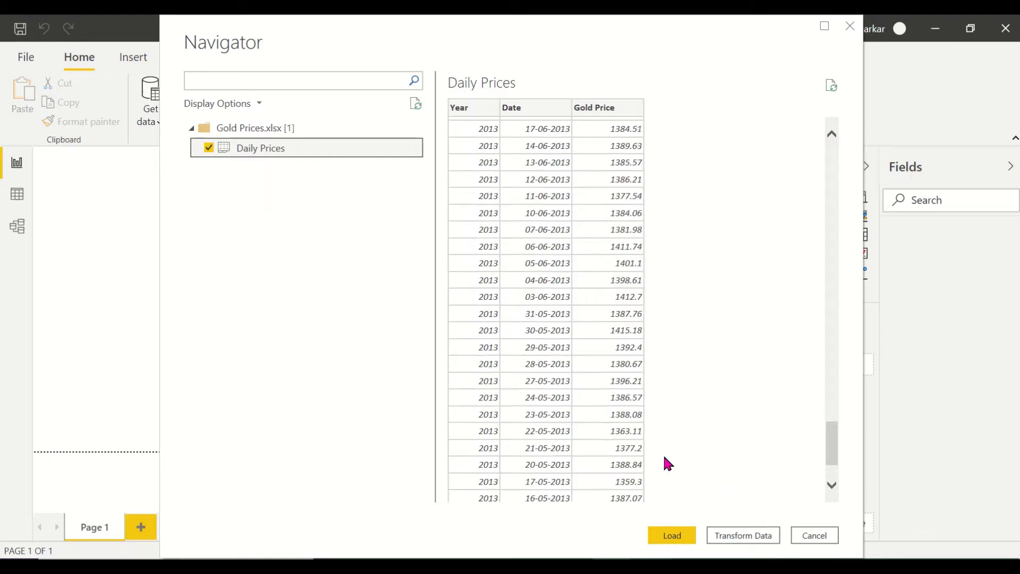
scroll(664, 457, down, 15)
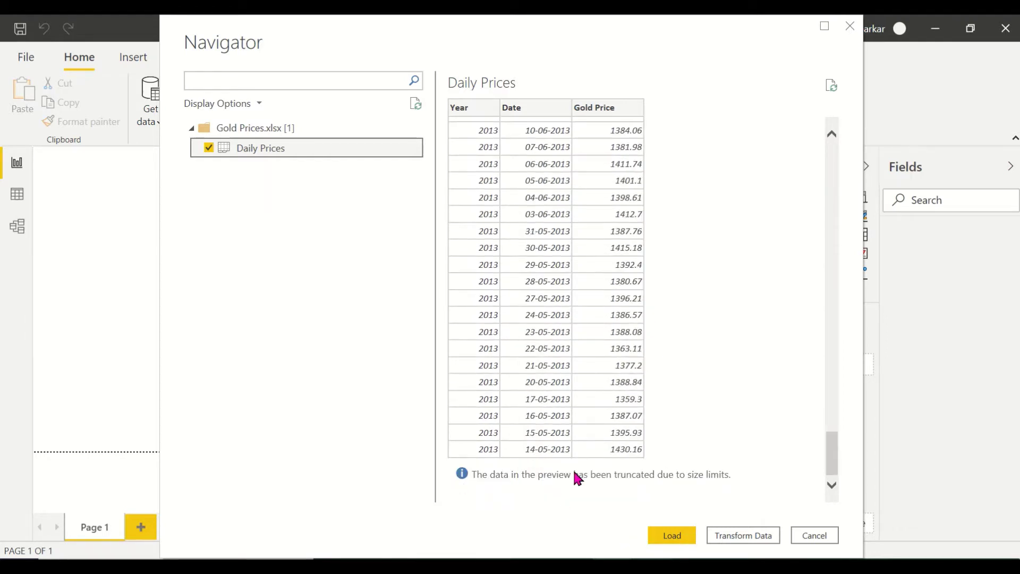
scroll(662, 394, up, 15)
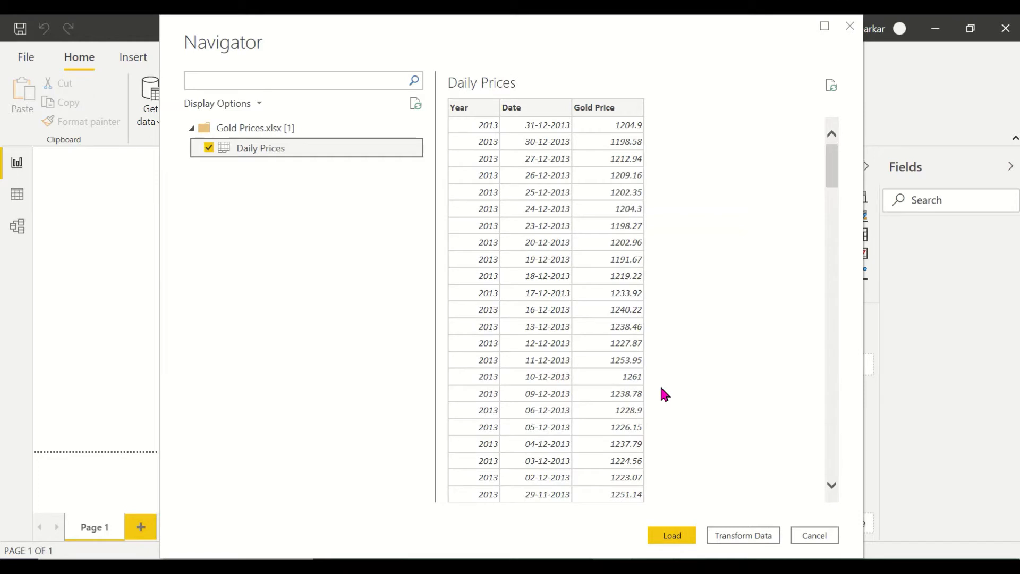
scroll(662, 388, down, 15)
scroll(662, 388, up, 15)
scroll(664, 393, down, 15)
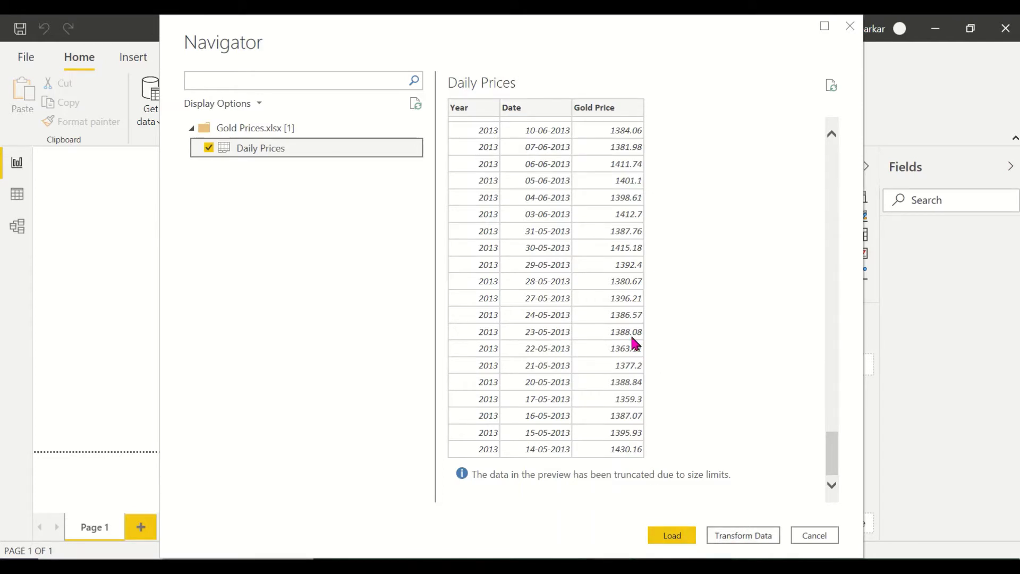
scroll(635, 344, up, 15)
Load the Daily Prices table into the model and collapse the Filters pane.
click(667, 535)
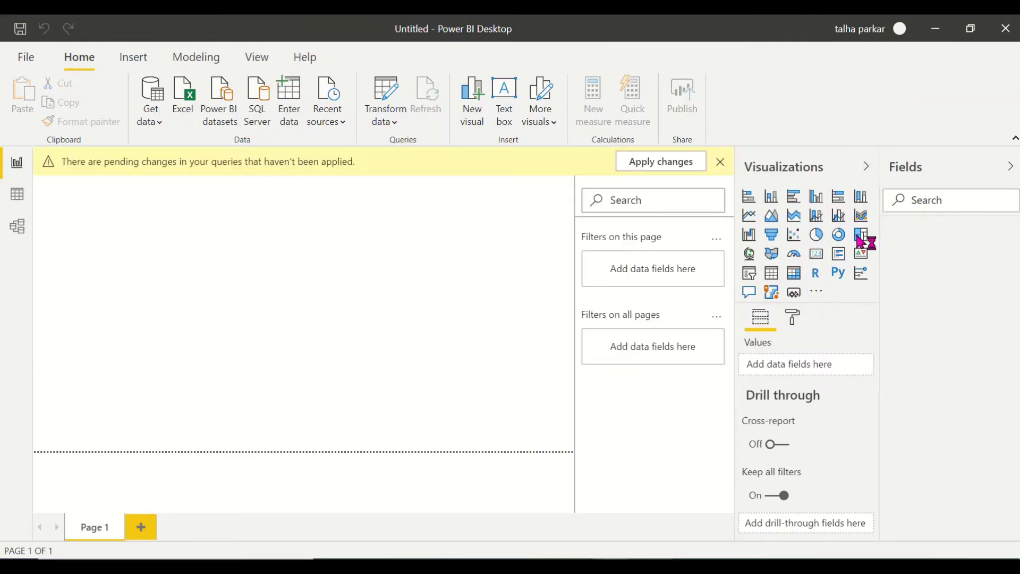
click(909, 202)
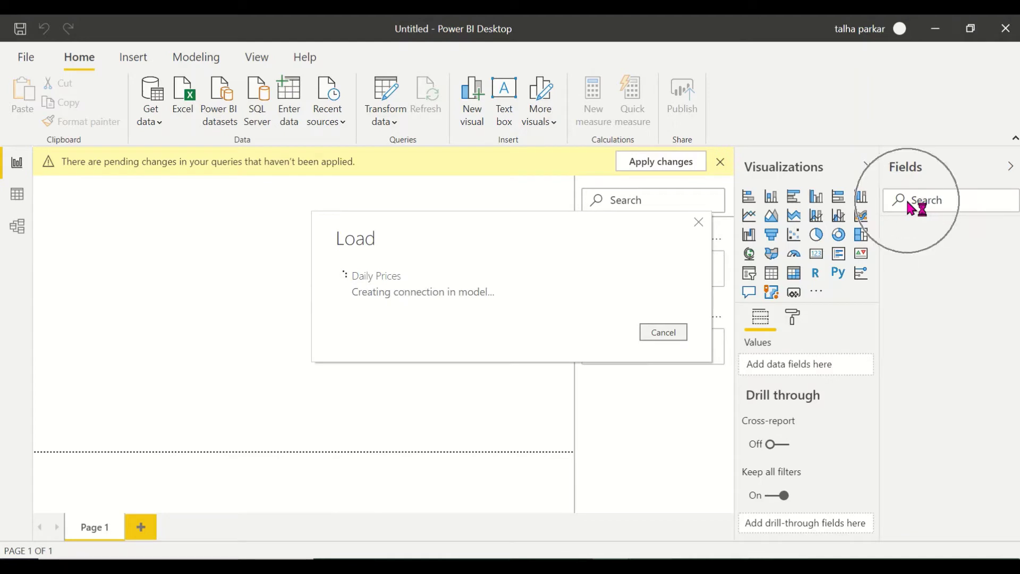
click(924, 236)
click(922, 231)
click(924, 237)
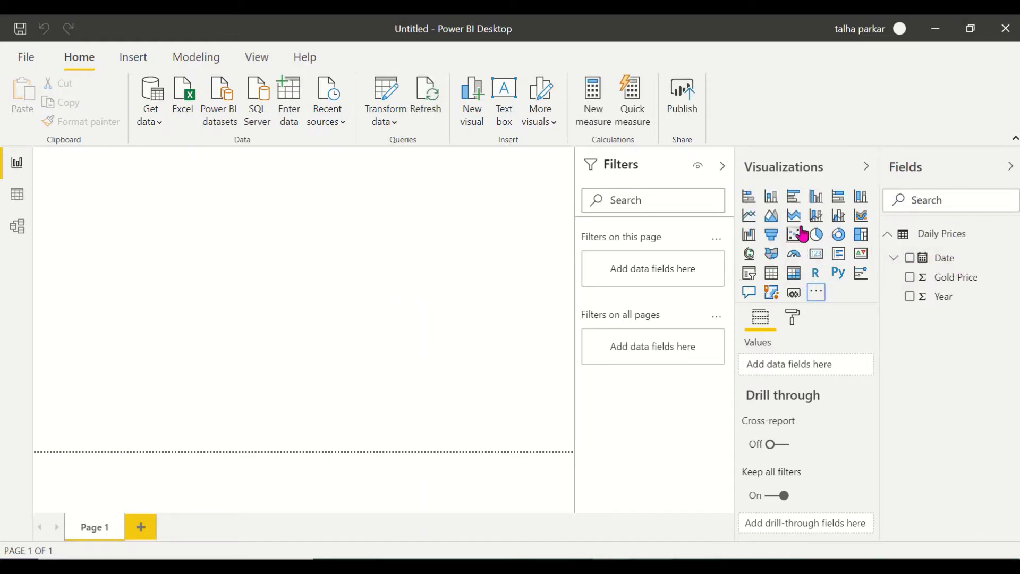
click(831, 219)
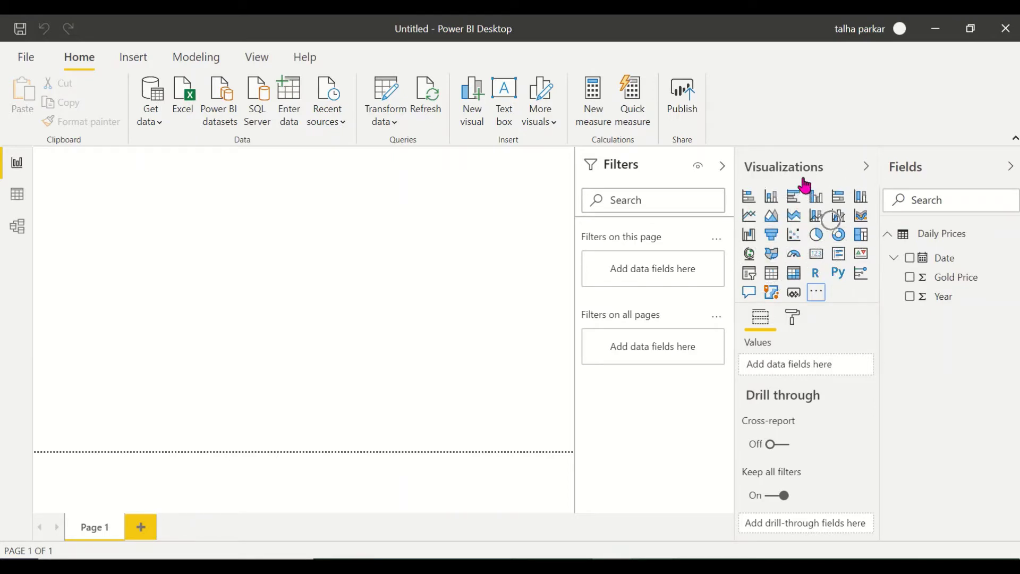
click(722, 166)
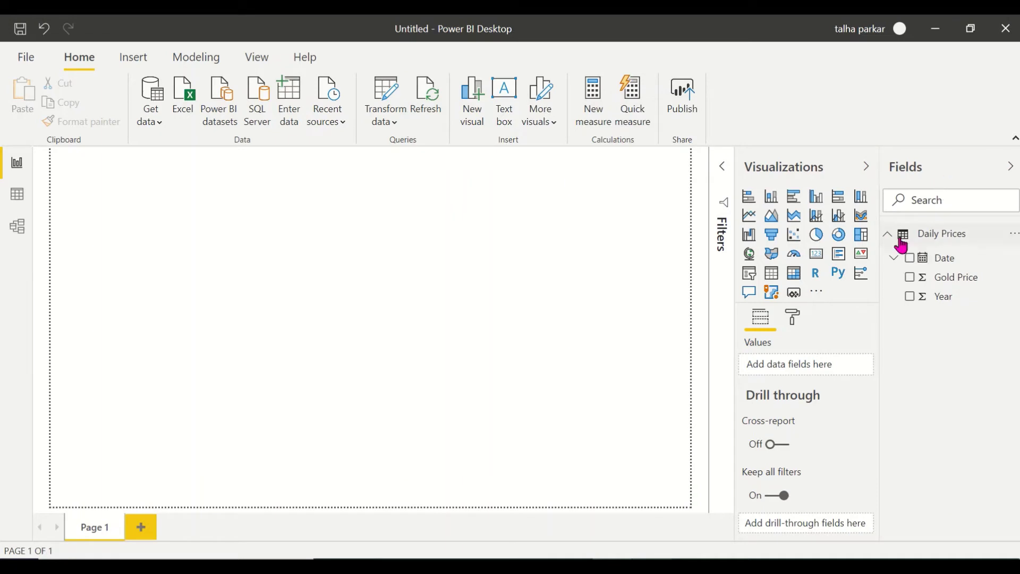
Select the Year field and bring up its column settings.
click(932, 309)
click(934, 306)
click(939, 299)
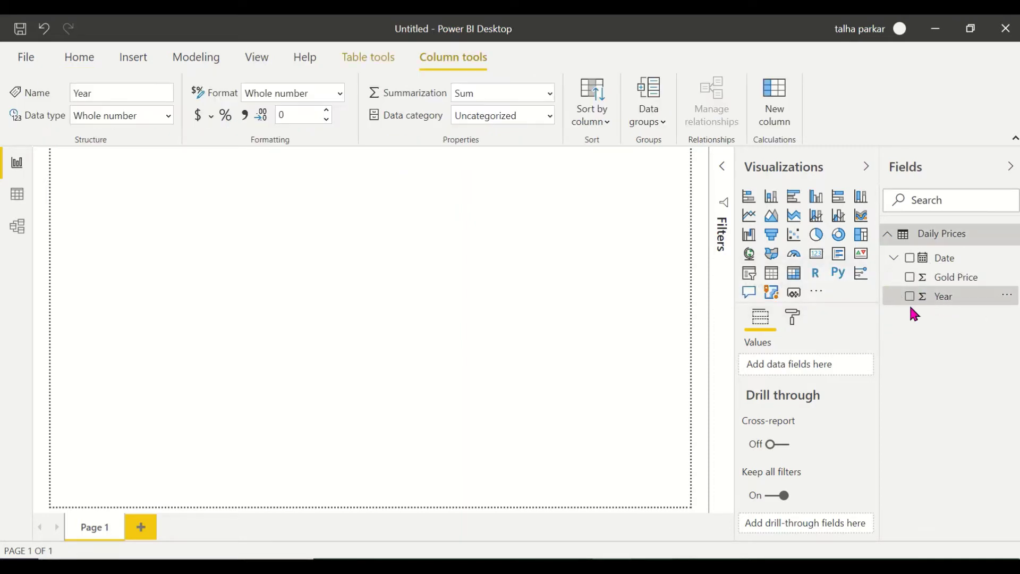
click(919, 318)
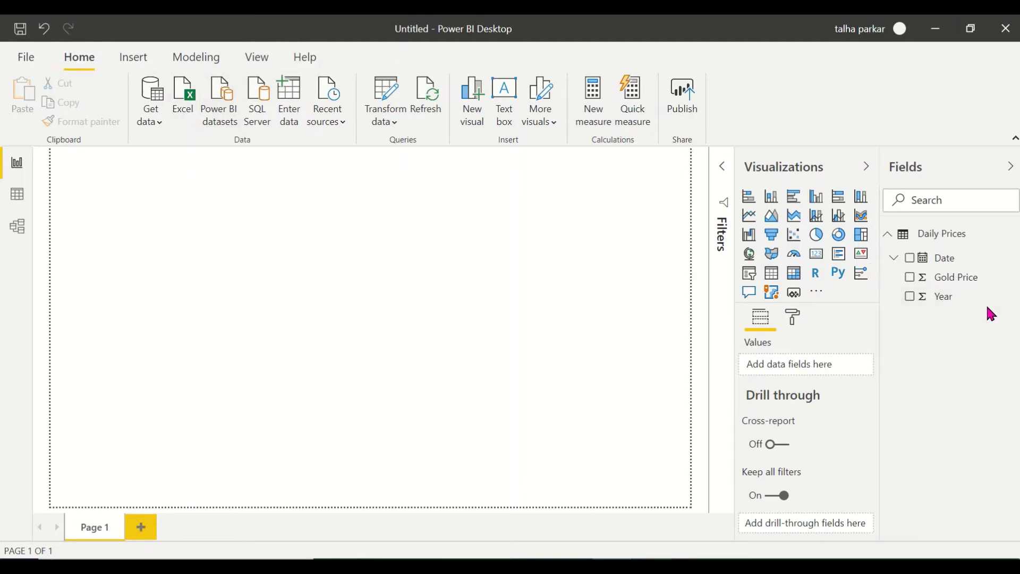
click(943, 301)
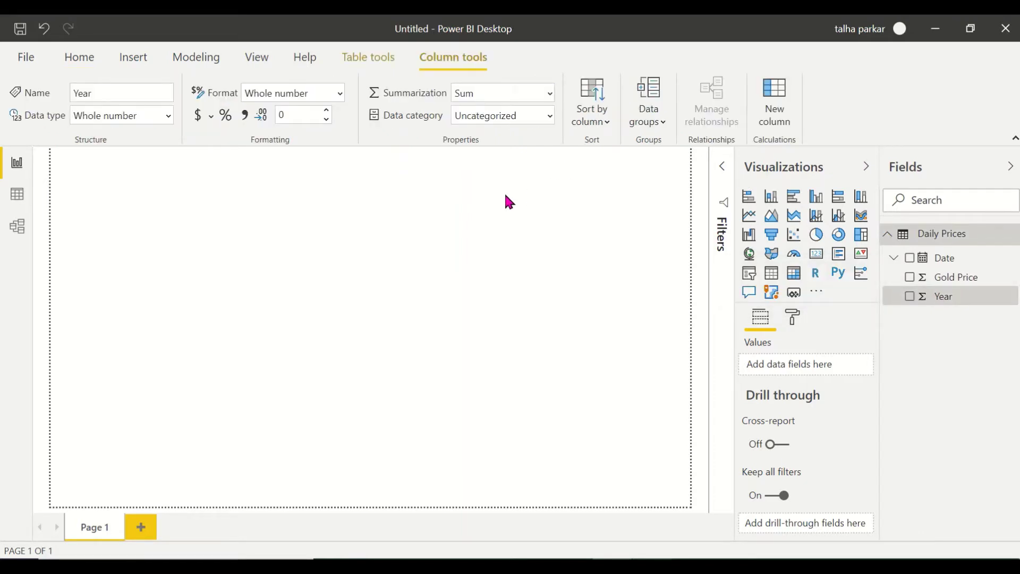
click(368, 56)
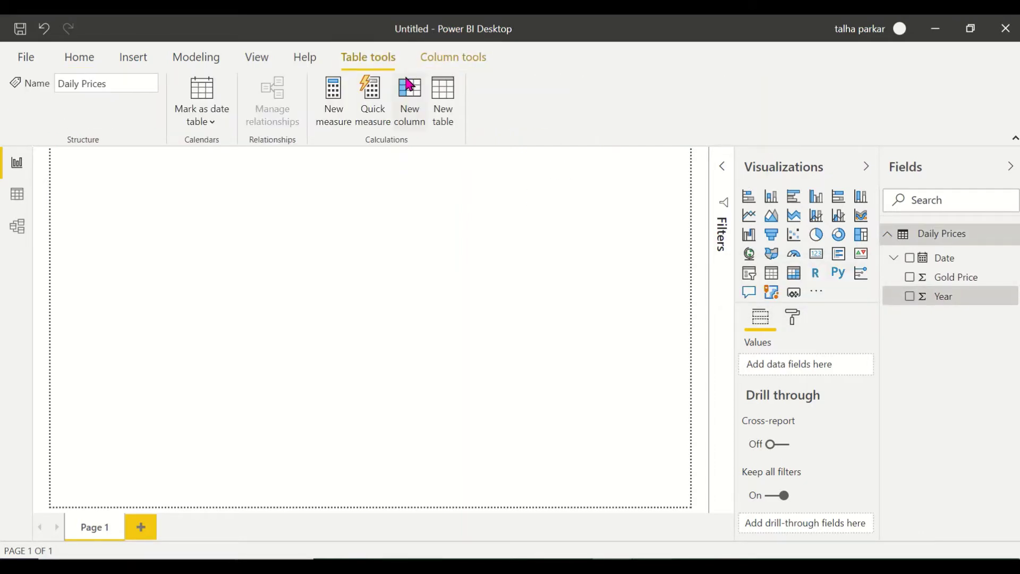
click(445, 55)
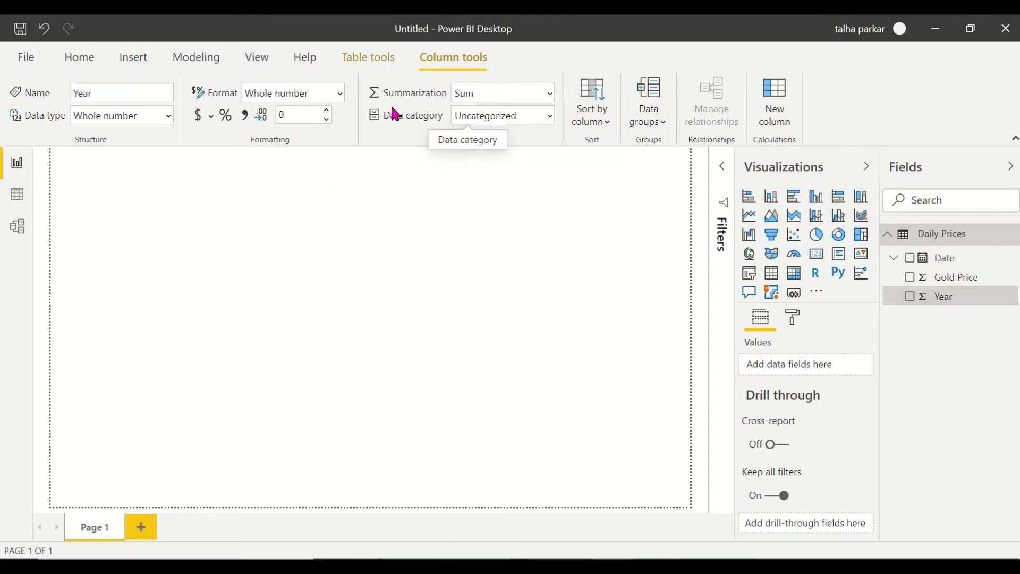
Set Year's summarization to Don't summarize, keeping its data category Uncategorized.
click(553, 98)
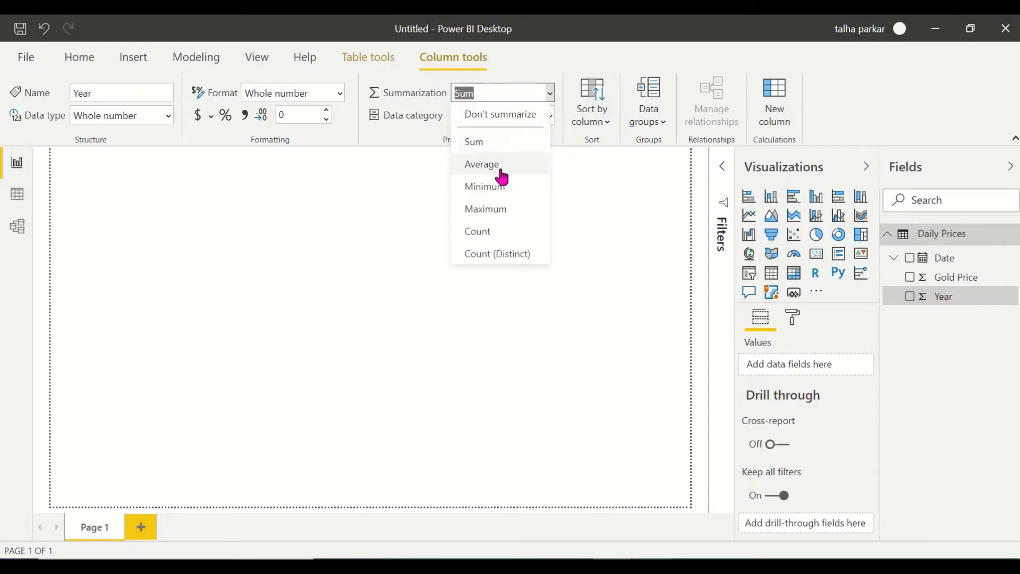
click(485, 115)
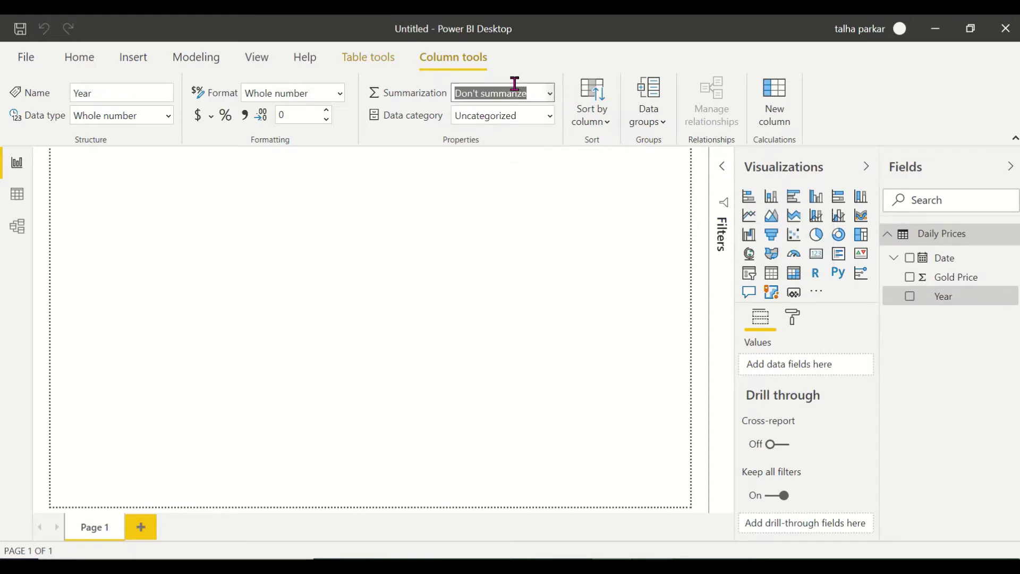
click(553, 121)
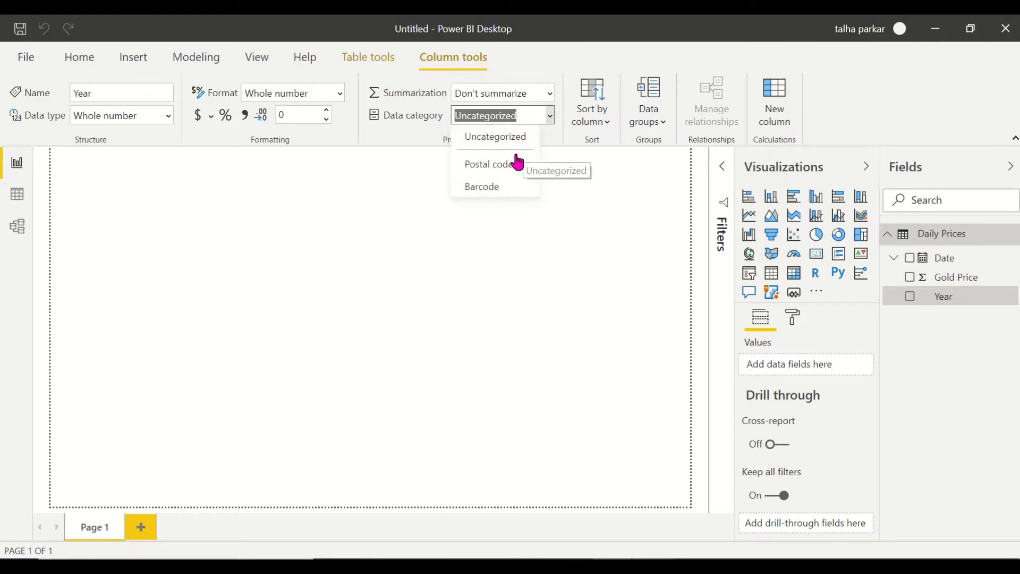
click(478, 136)
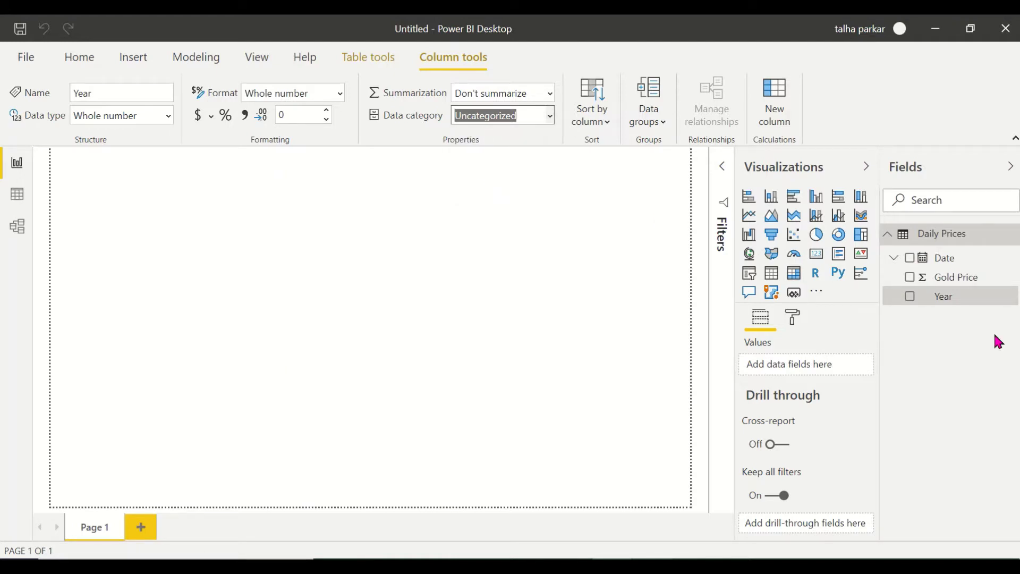
click(945, 321)
click(925, 302)
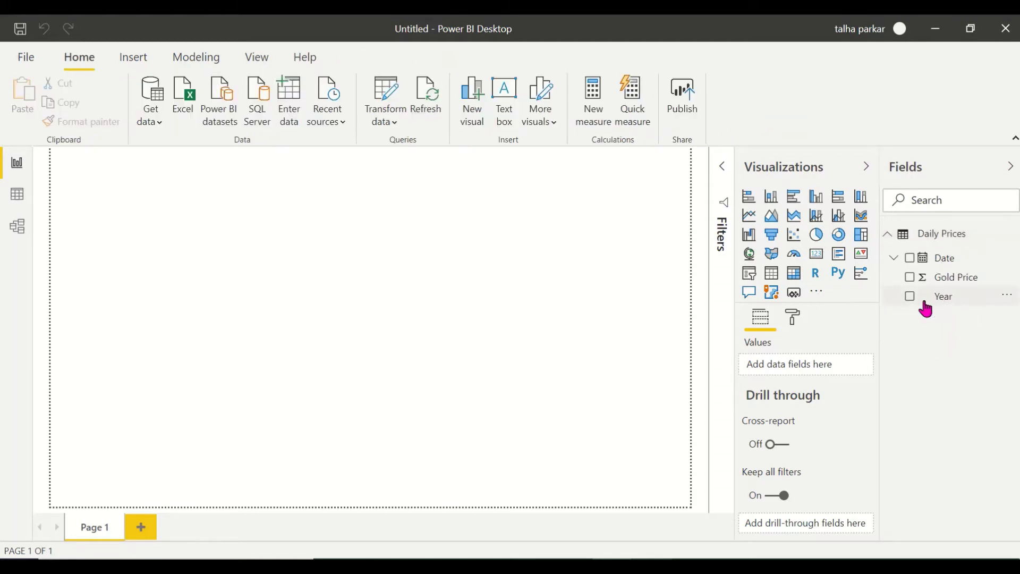
click(925, 301)
click(928, 288)
click(929, 288)
Add a line chart and size it across the bottom of the page.
click(929, 267)
click(749, 217)
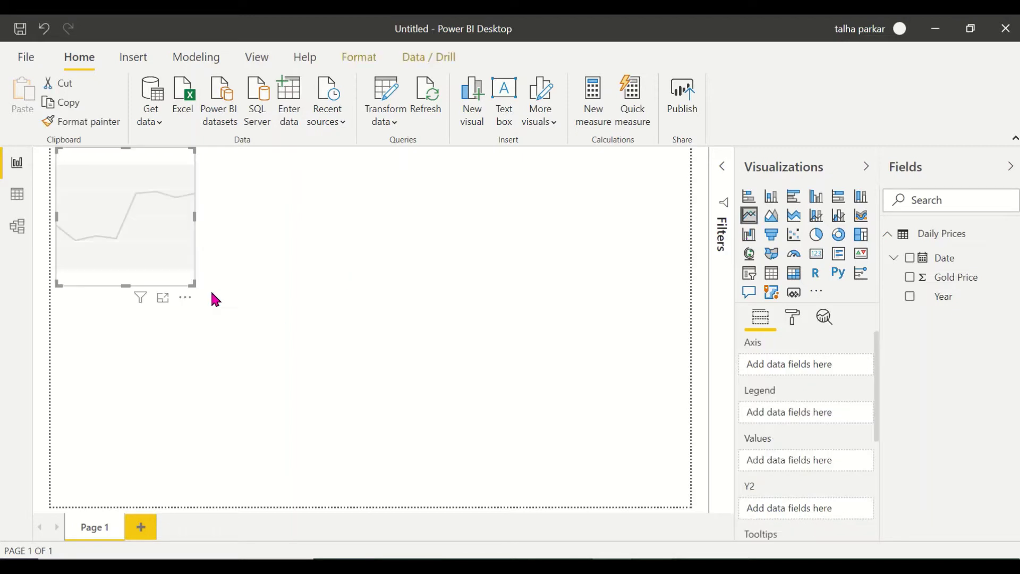
drag(184, 276, 150, 496)
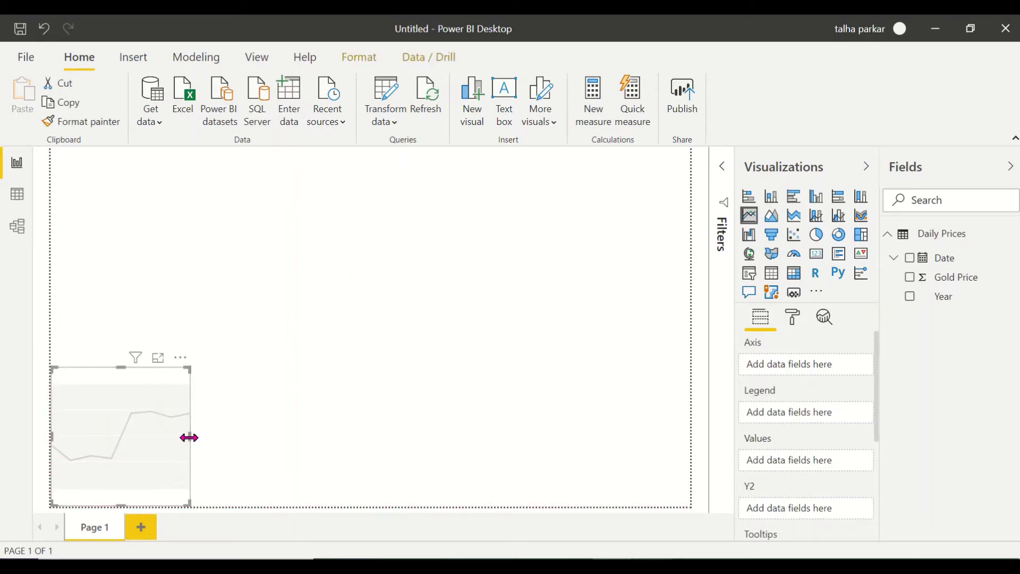
drag(190, 436, 703, 453)
drag(374, 367, 375, 349)
Plot Gold Price against the Date hierarchy and read the yearly values in tooltips.
click(908, 298)
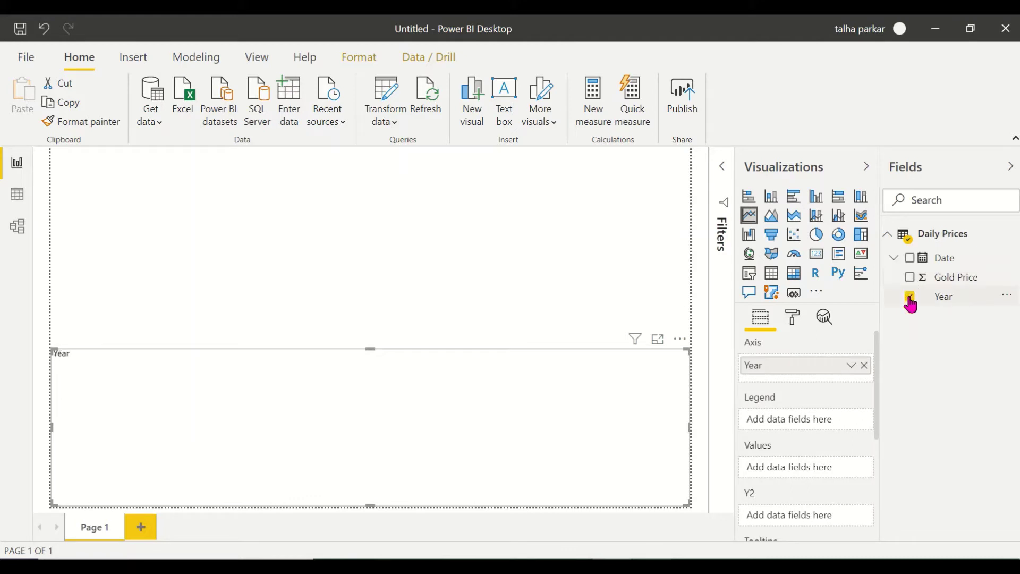
click(909, 298)
click(909, 258)
click(910, 278)
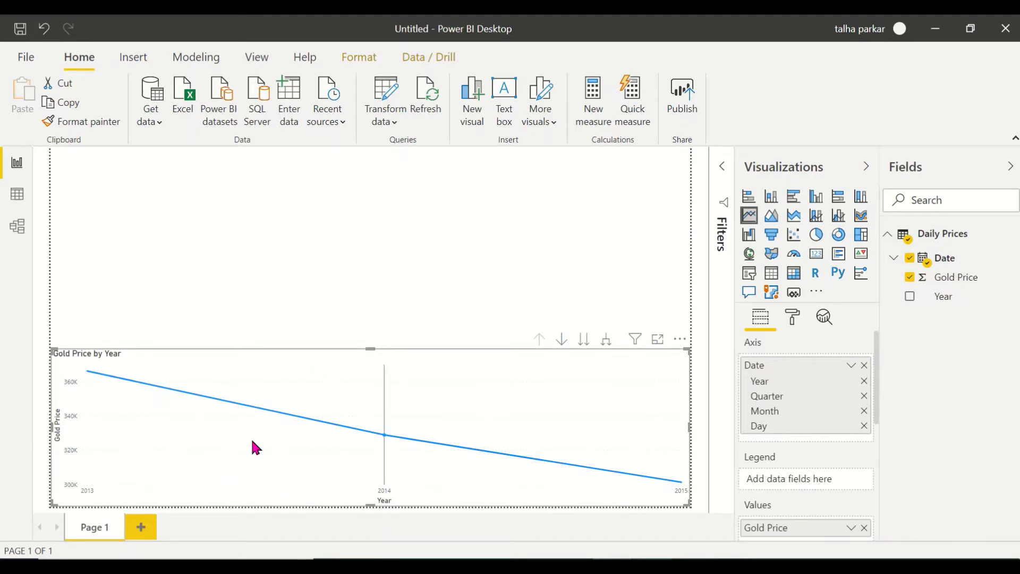
mouse_move(136, 485)
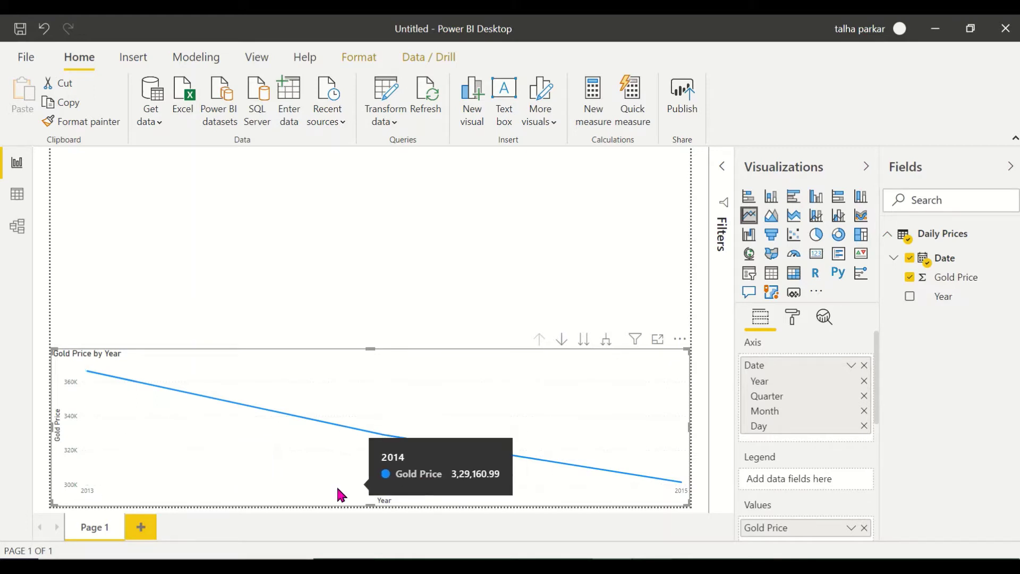
mouse_move(676, 492)
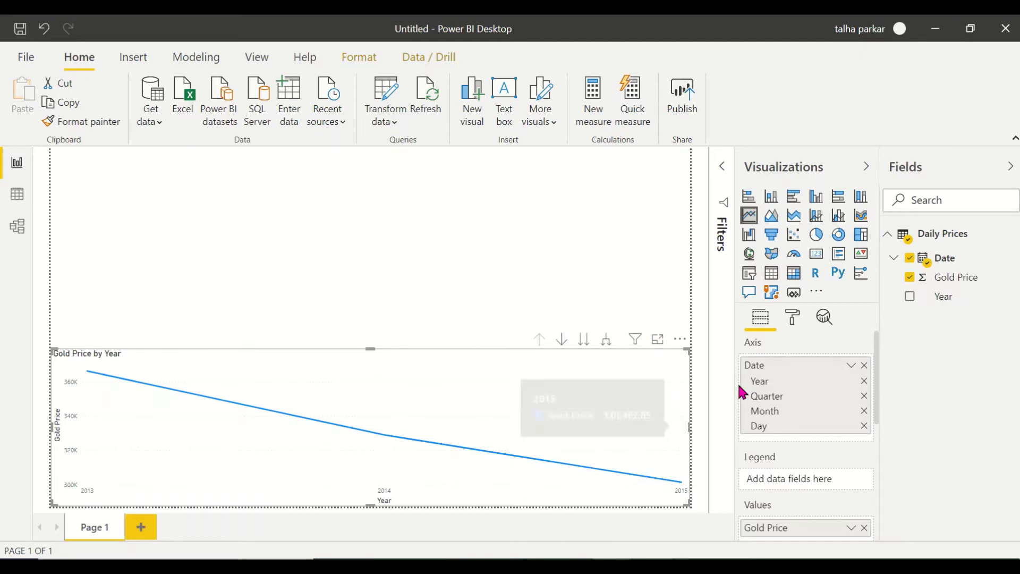
Switch the axis to plain Date and add Year as legend, colouring 2013, 2014 and 2015.
click(781, 388)
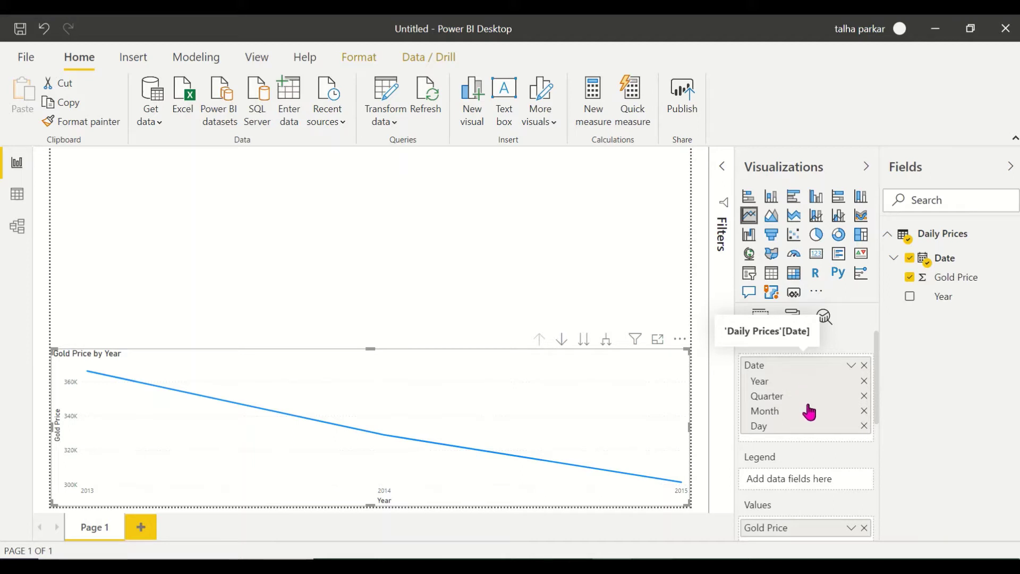
click(850, 367)
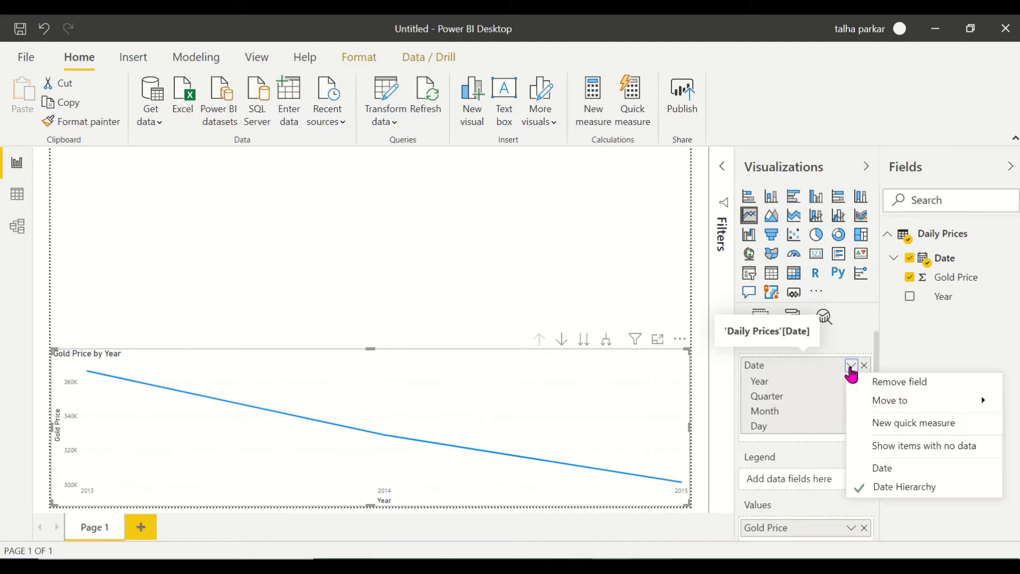
click(896, 468)
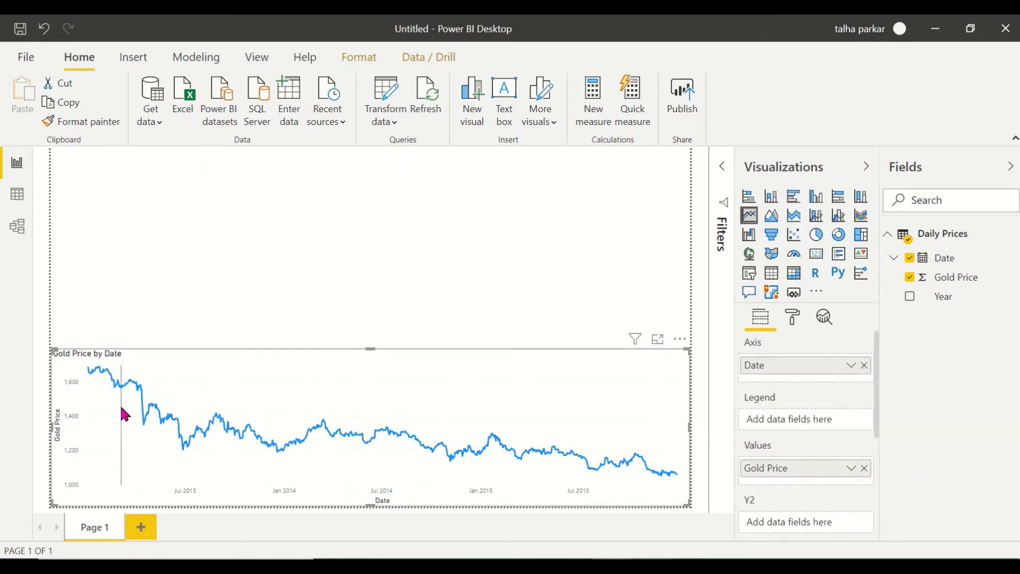
mouse_move(260, 425)
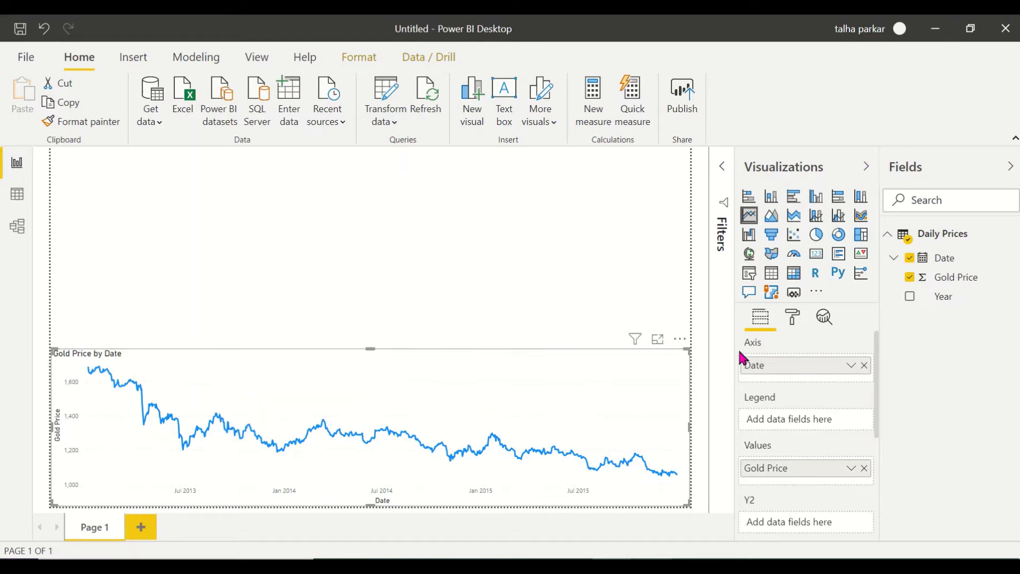
click(910, 297)
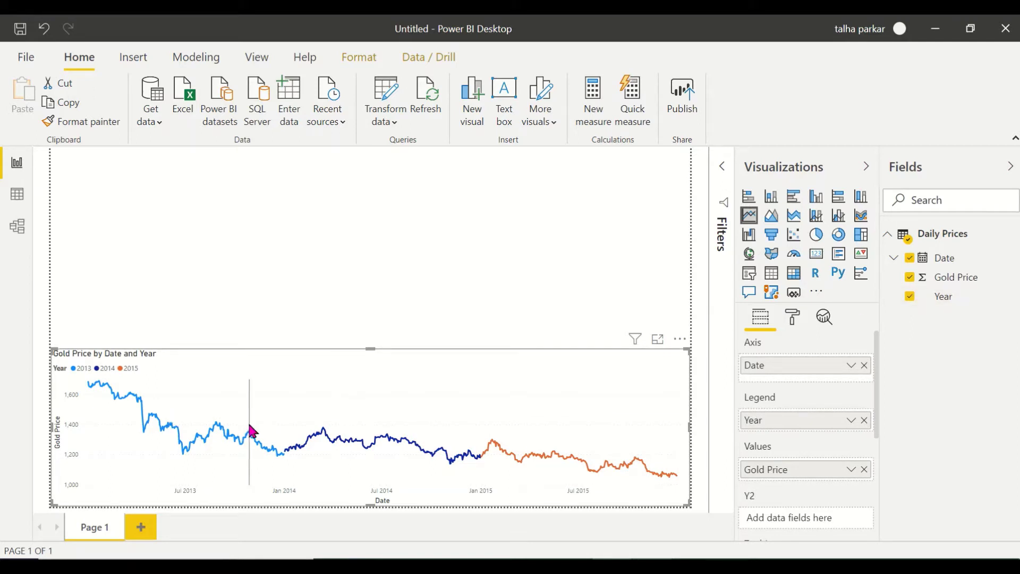
mouse_move(445, 420)
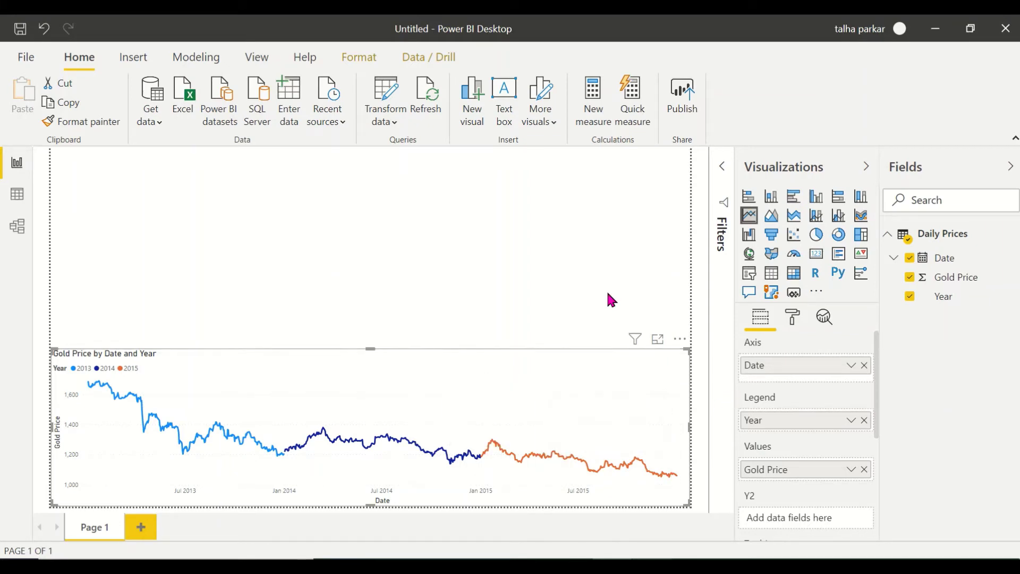
Open the chart's Format pane and look through its general and legend settings.
click(791, 317)
click(816, 379)
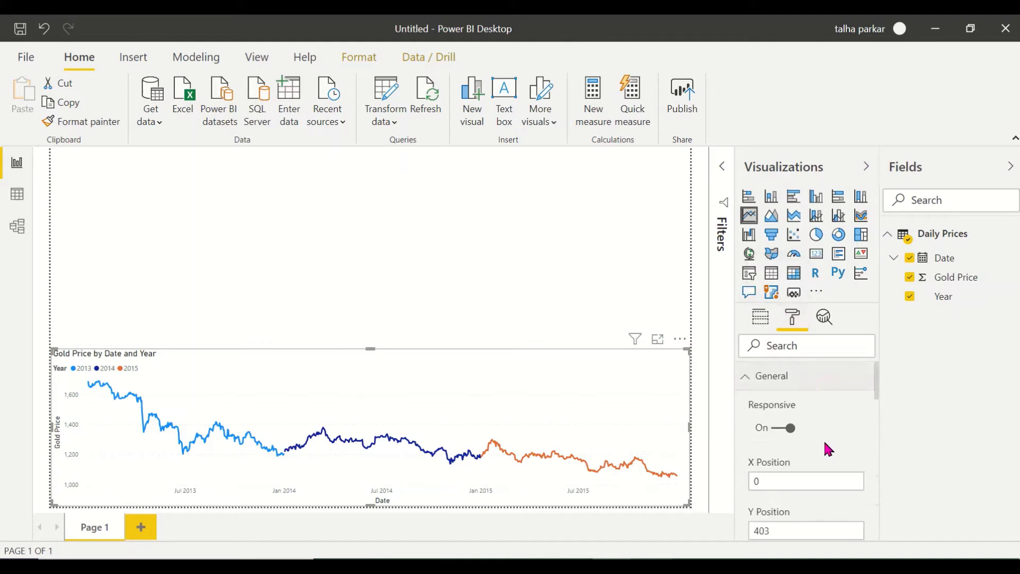
scroll(824, 441, down, 3)
scroll(824, 441, down, 10)
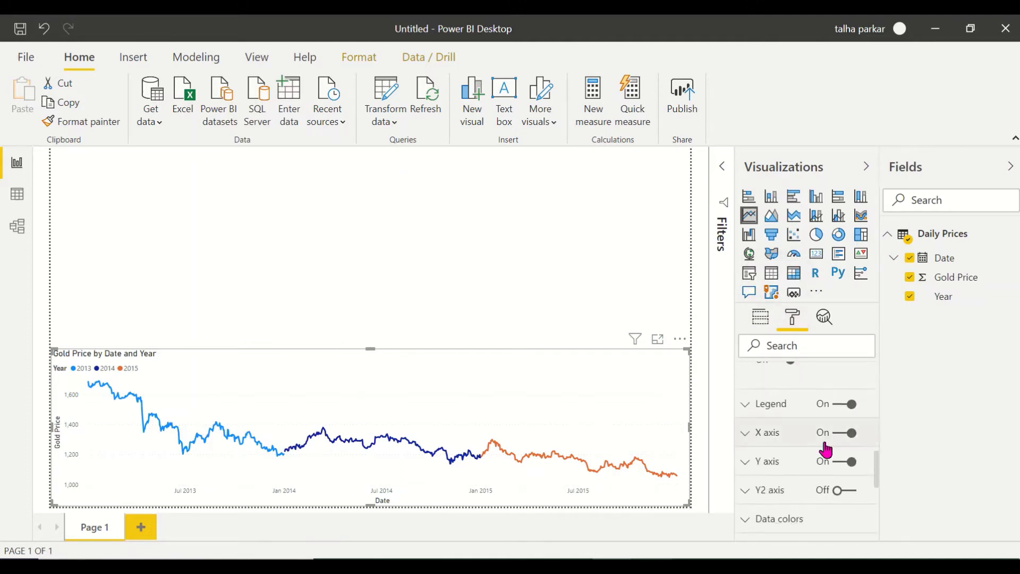
scroll(826, 450, down, 1)
scroll(826, 448, up, 4)
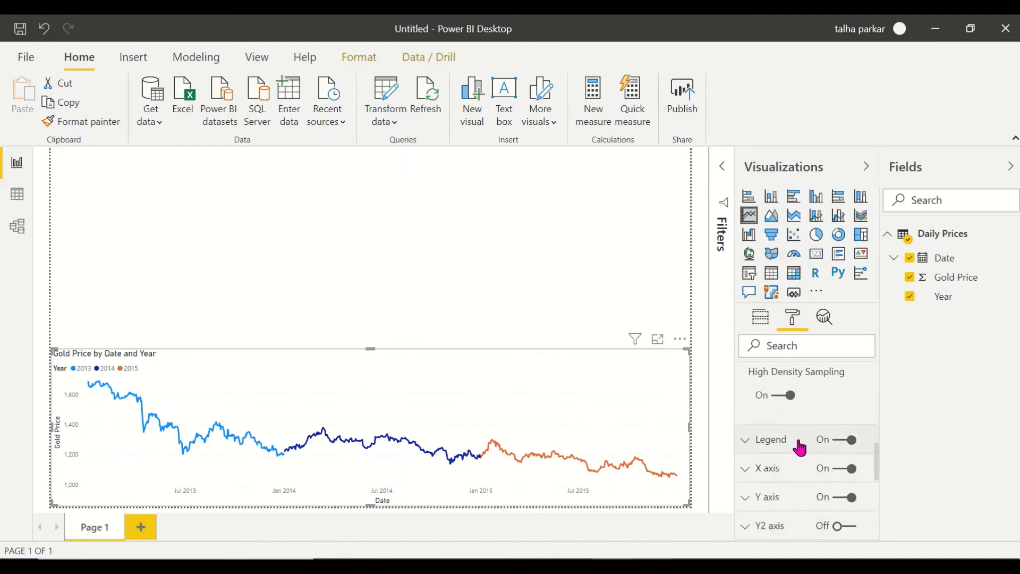
click(799, 447)
click(799, 447)
Try a Categorical X axis type, then set it back to Continuous.
click(780, 466)
click(858, 422)
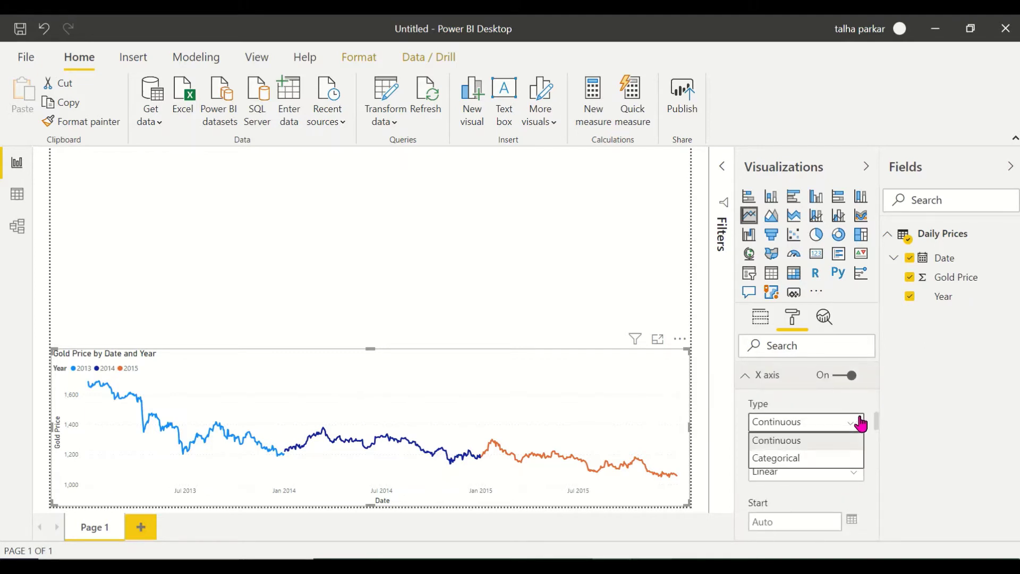
click(832, 458)
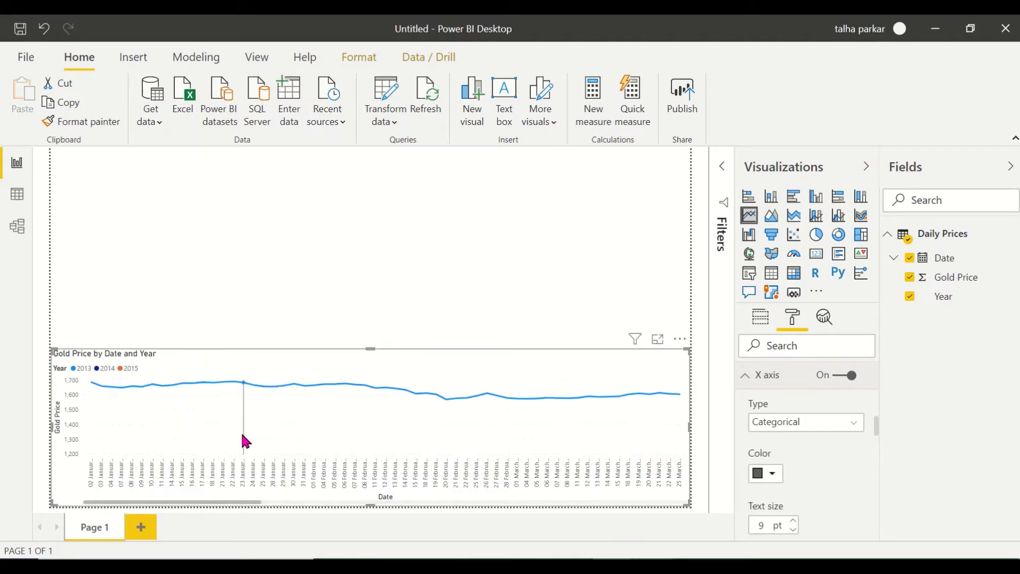
scroll(353, 478, down, 10)
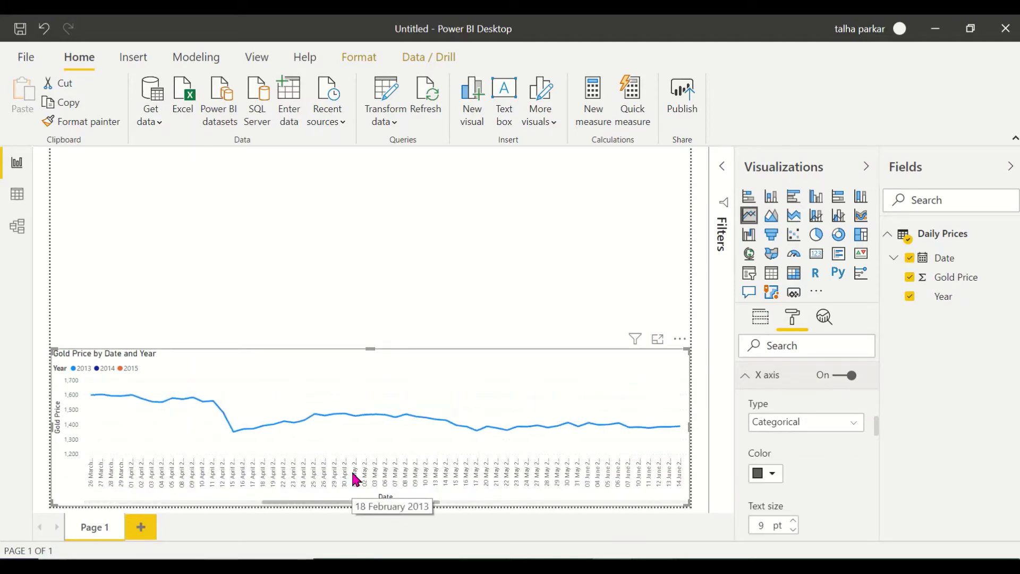
scroll(355, 477, up, 10)
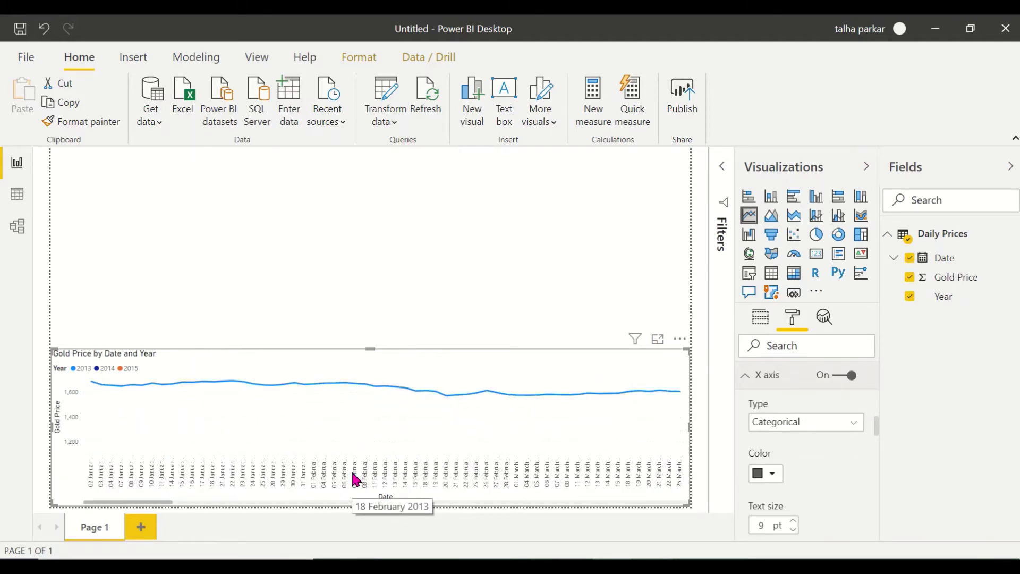
click(844, 424)
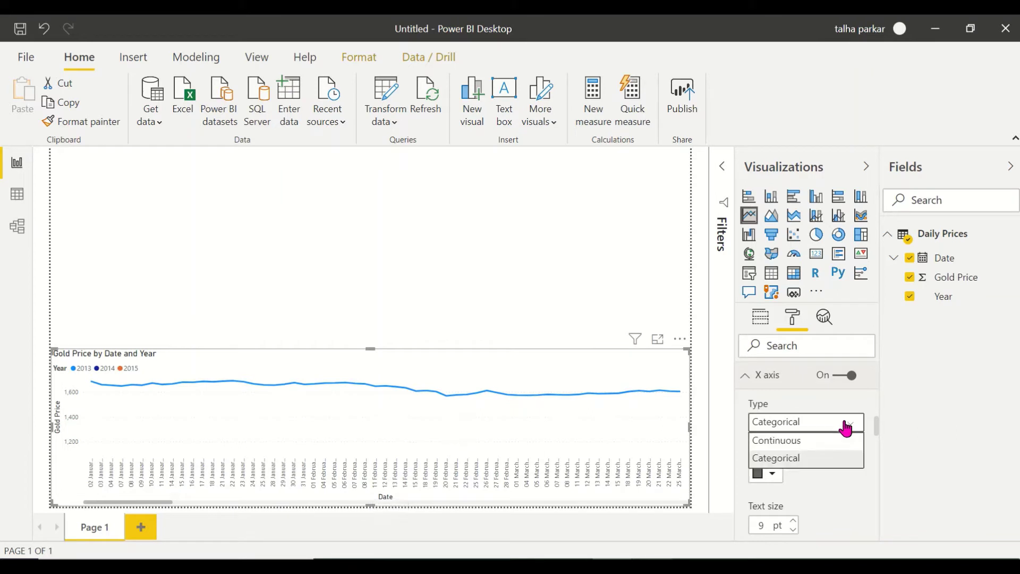
click(803, 441)
scroll(835, 480, down, 8)
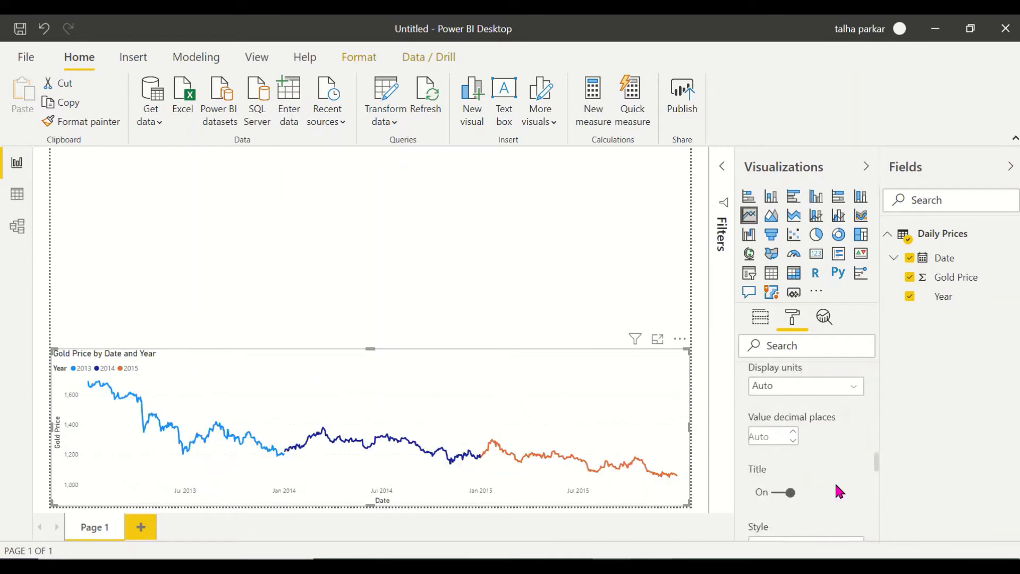
Delete the stray Q&A visual and open the Visualizations options for more visuals.
scroll(835, 481, up, 8)
scroll(836, 484, up, 5)
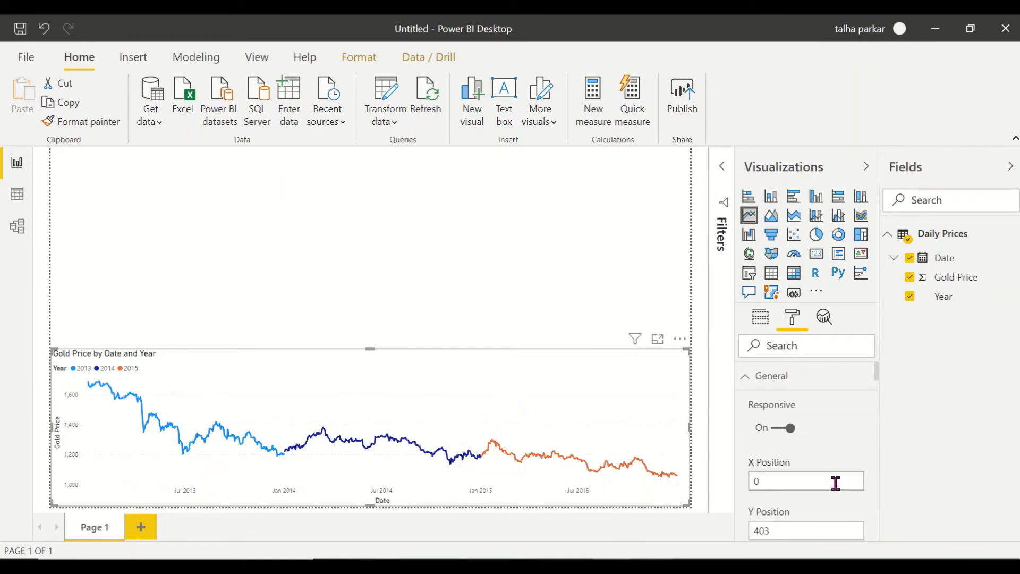
click(565, 225)
double_click(564, 226)
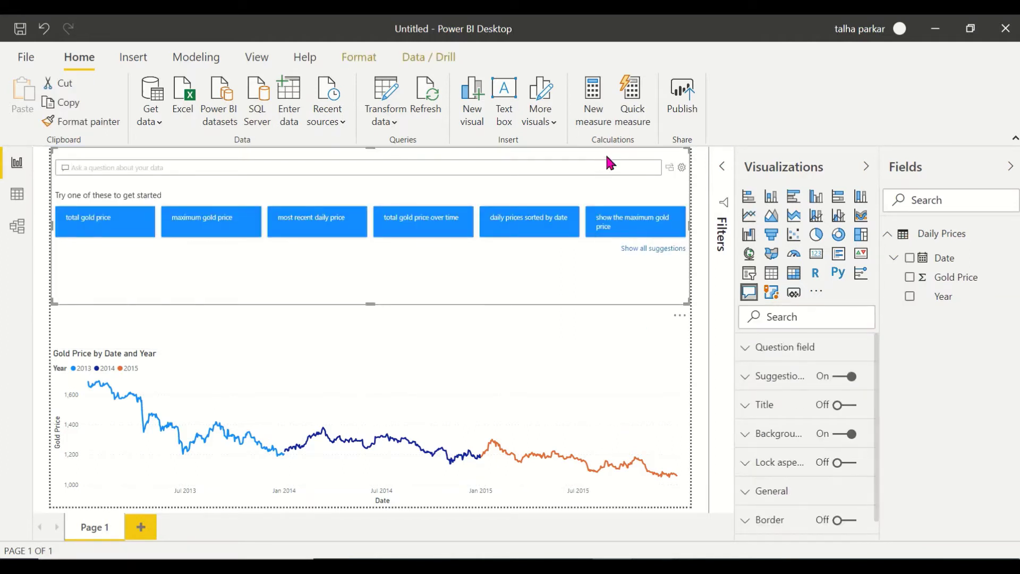
key(Delete)
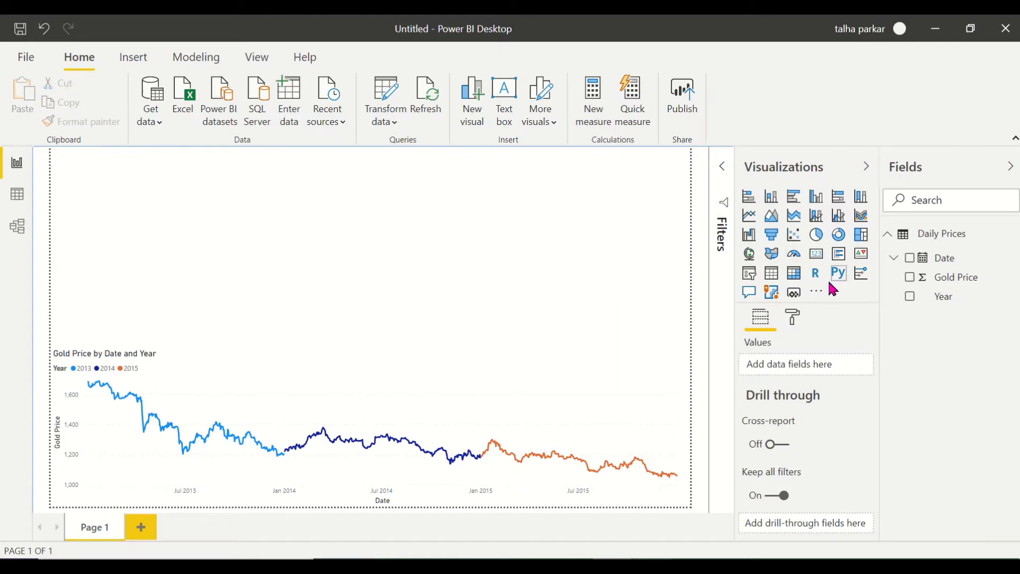
click(818, 292)
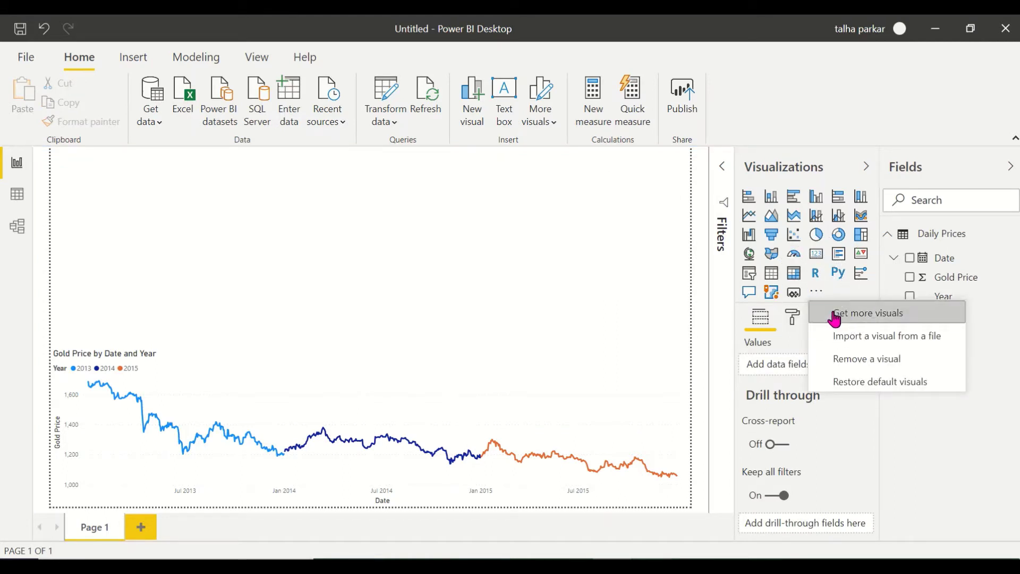
Open the visuals store and search for 'Timeline Slicer'.
click(834, 316)
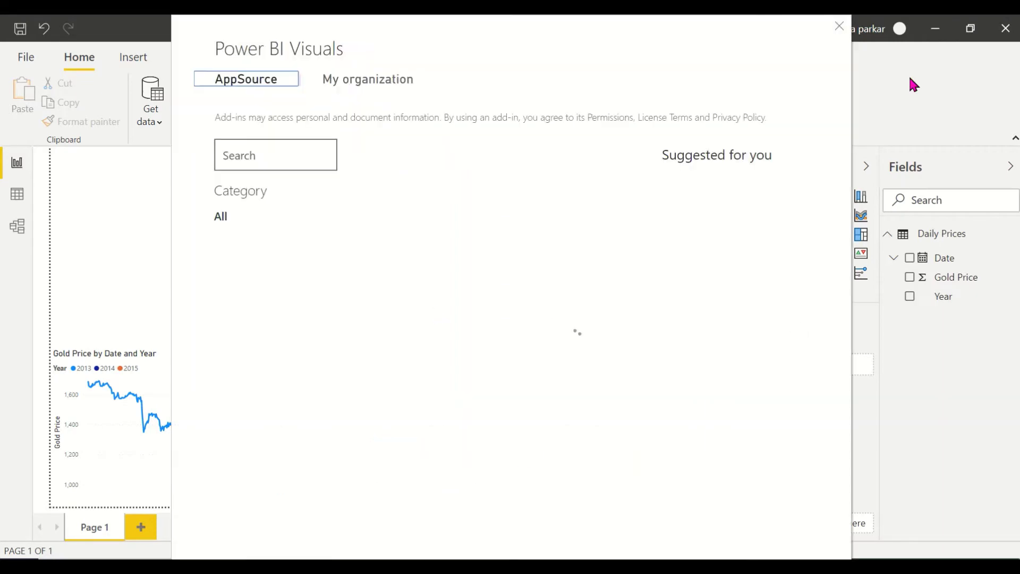
drag(781, 27, 418, 71)
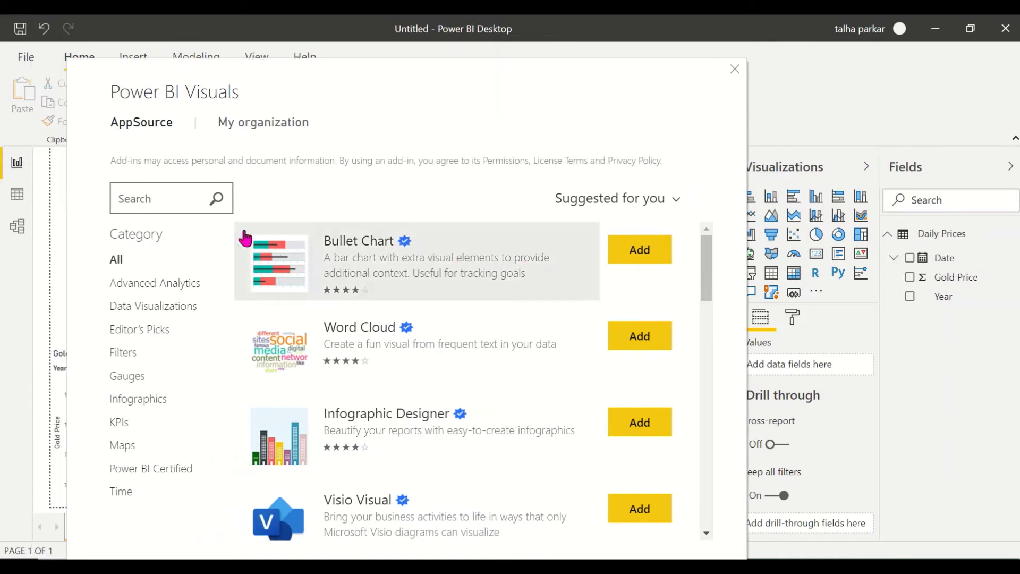
click(179, 201)
text(Timeline Slicer)
key(Return)
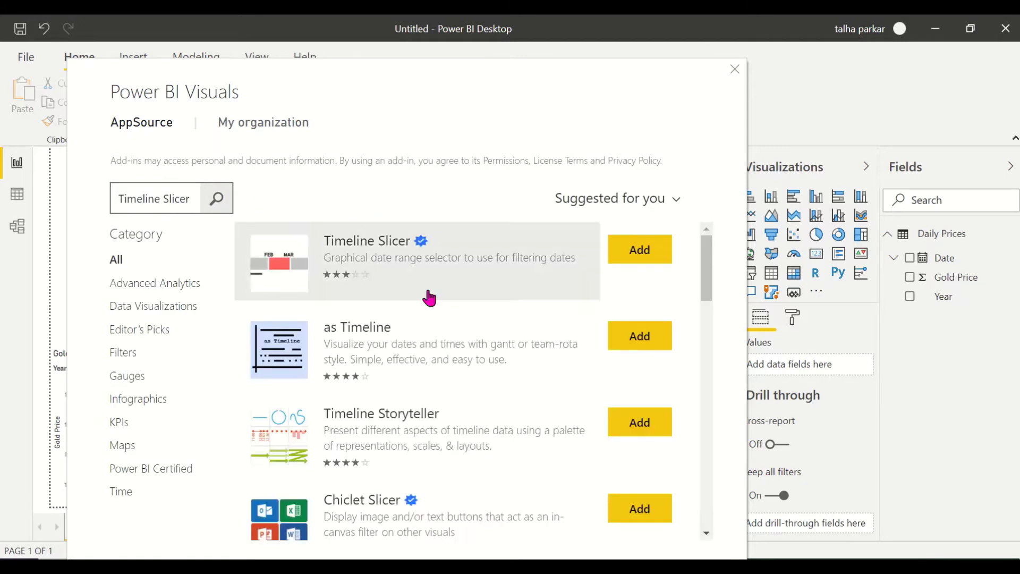
scroll(428, 312, down, 1)
scroll(428, 312, up, 1)
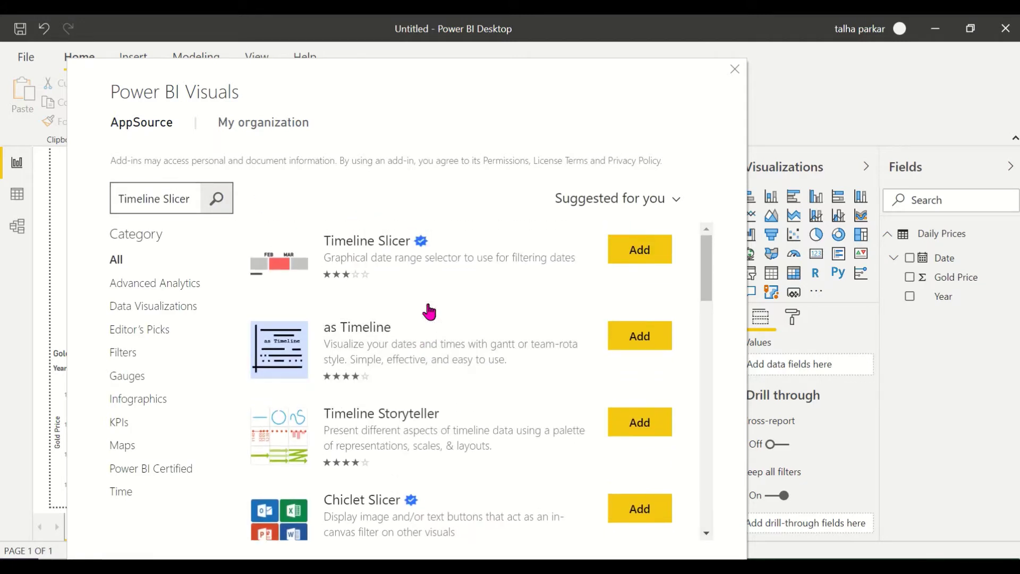
Browse the Timeline Slicer's details and preview screenshots, then add it to the report.
click(527, 266)
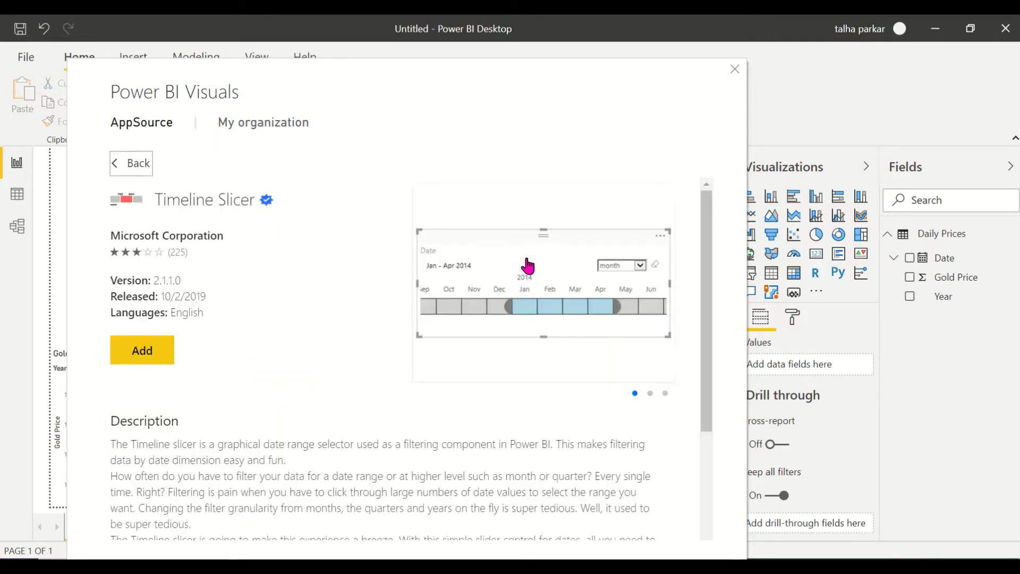
scroll(335, 360, down, 3)
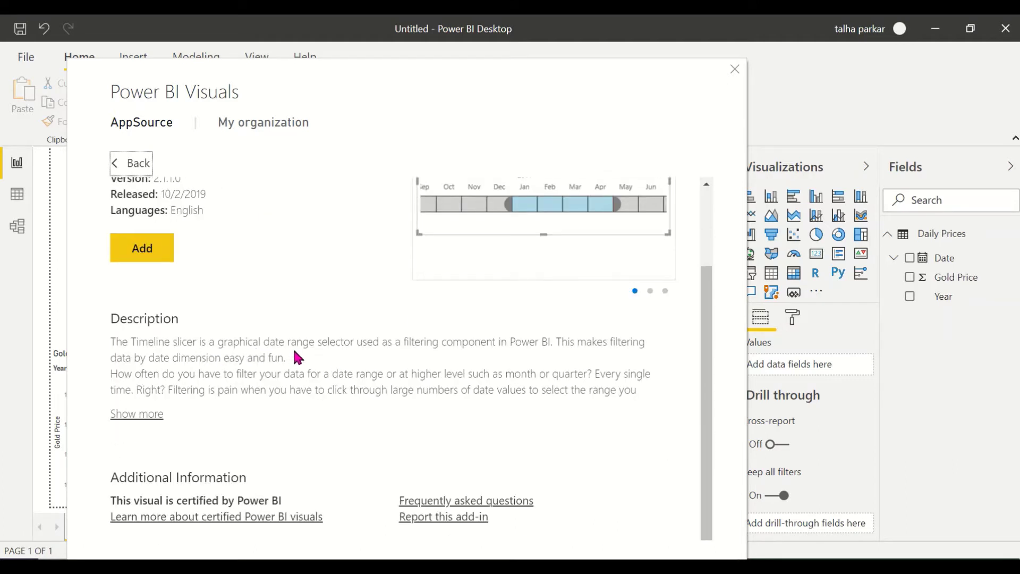
scroll(318, 355, up, 3)
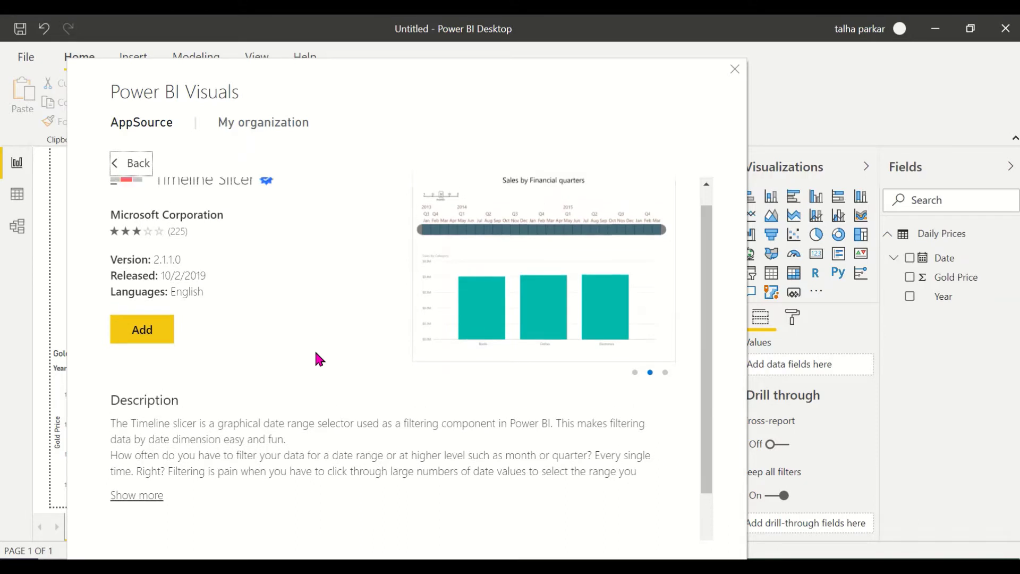
mouse_move(524, 289)
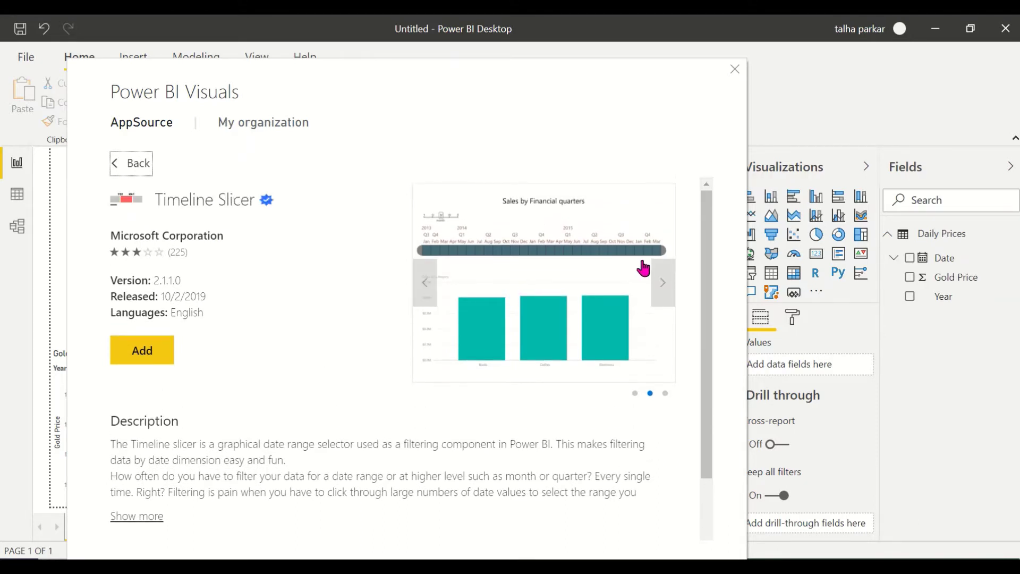
click(662, 282)
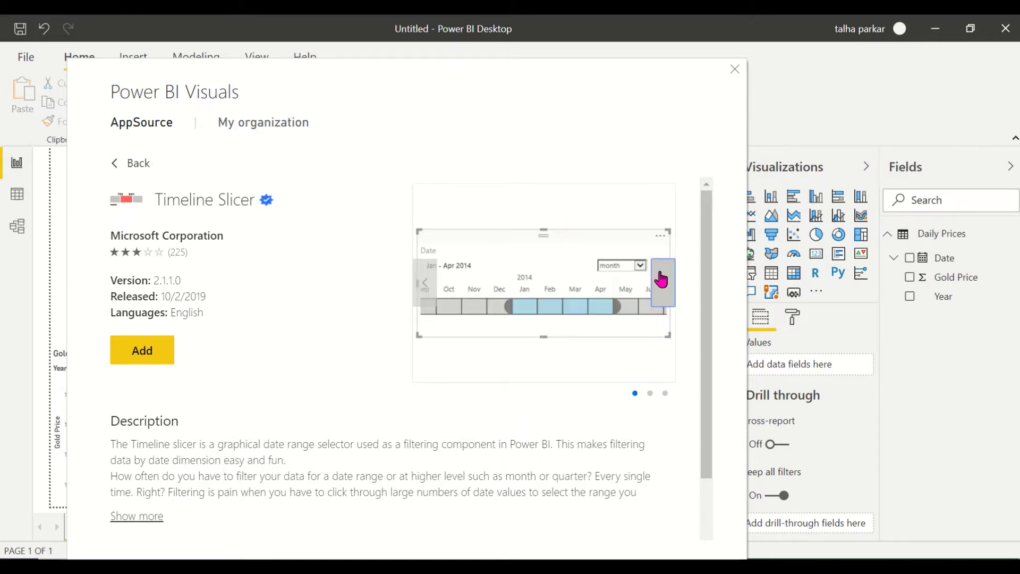
click(662, 280)
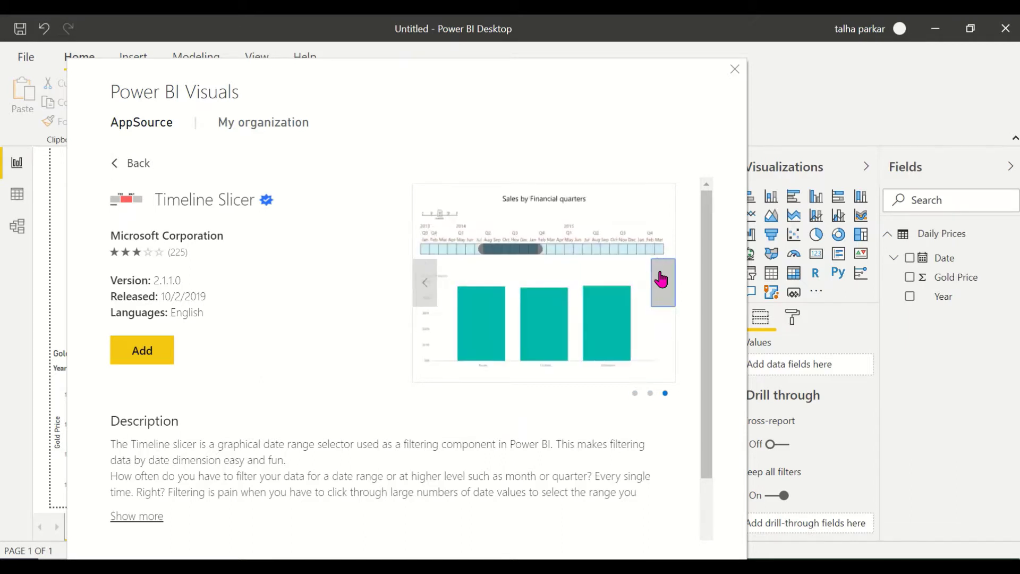
click(662, 280)
click(662, 280)
click(662, 280)
click(662, 280)
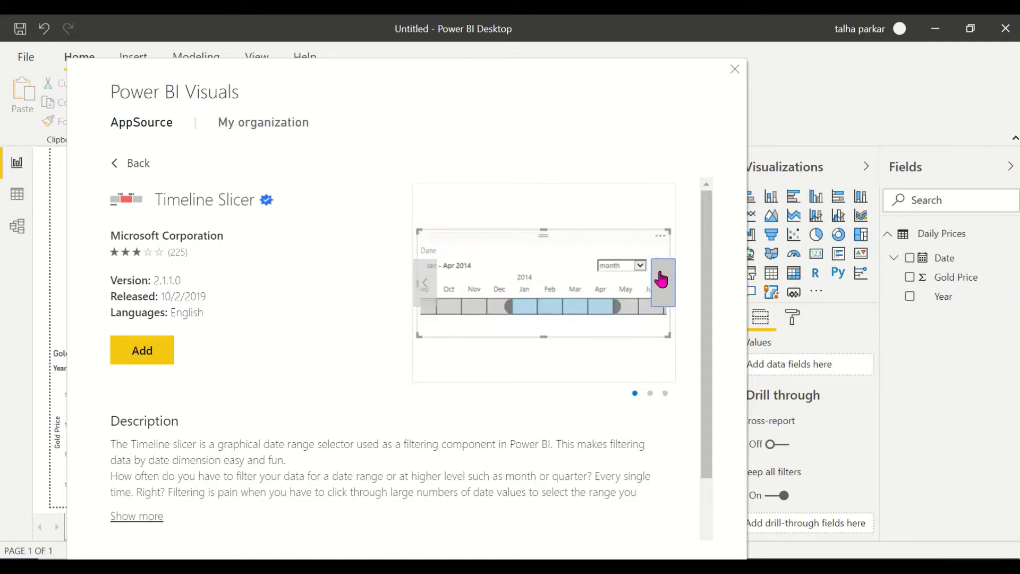
click(424, 290)
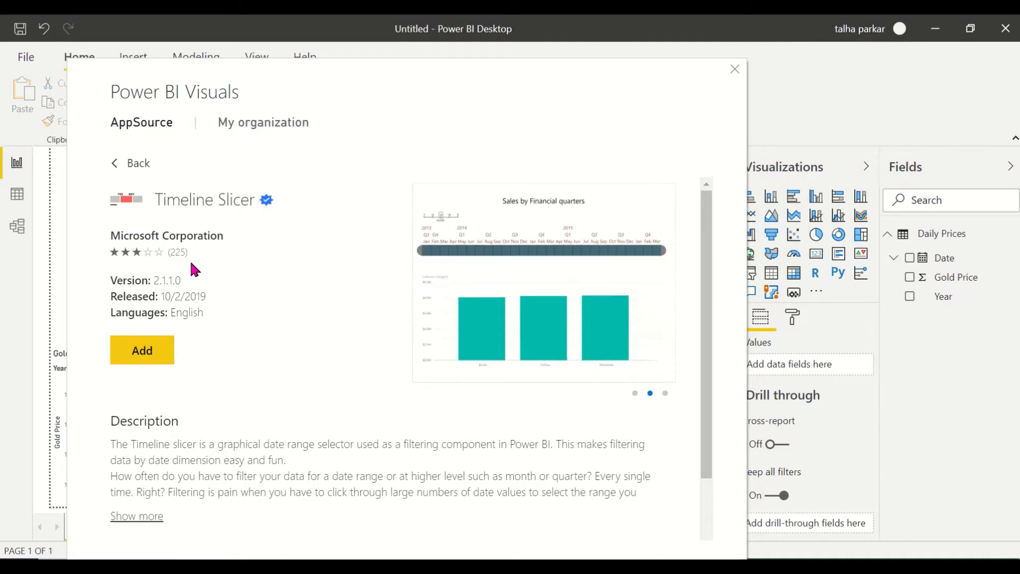
click(141, 346)
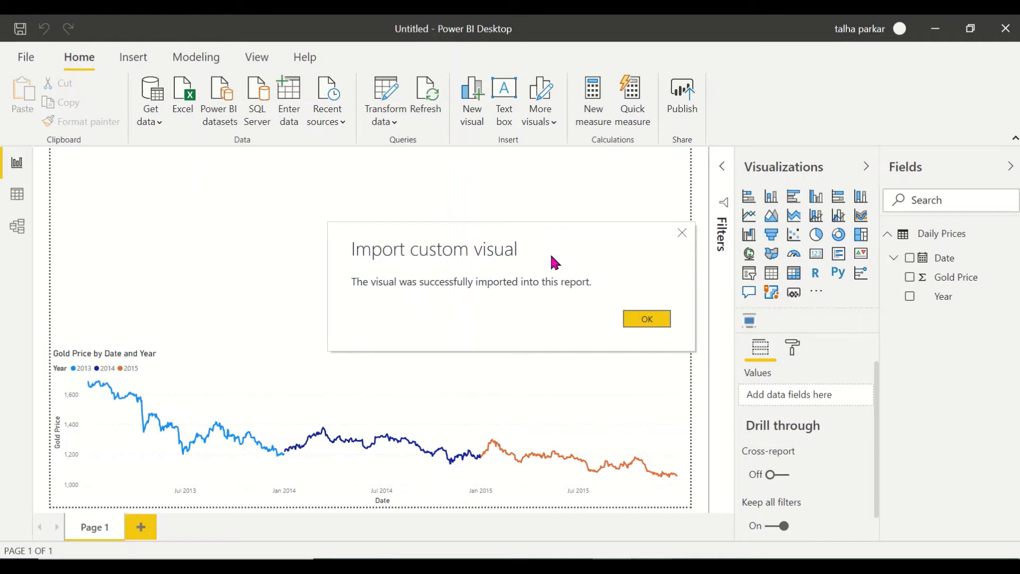
Dismiss the Timeline Slicer import success message.
click(661, 320)
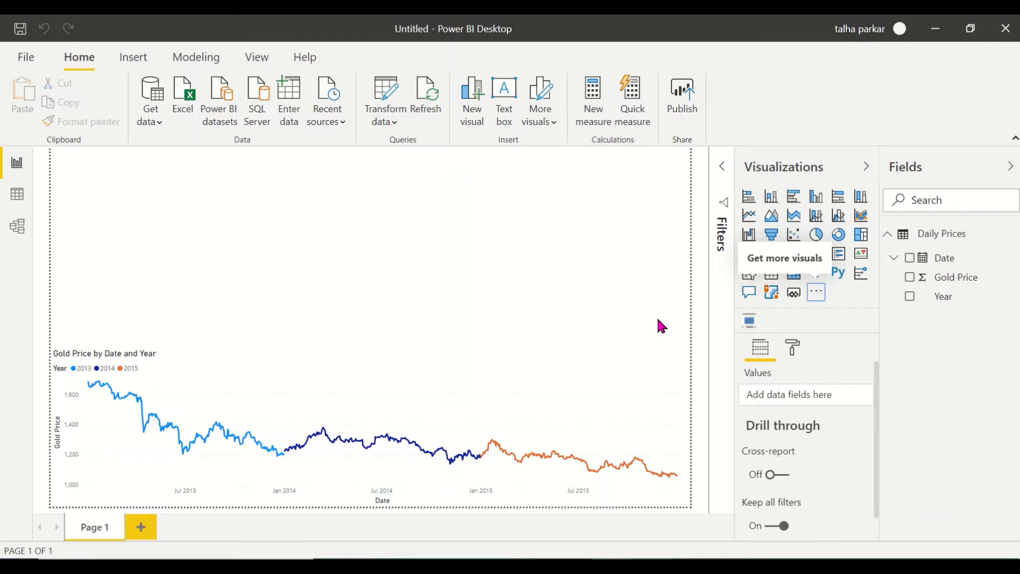
Place a new Timeline Slicer on the page, move it slightly lower and make it taller.
click(745, 323)
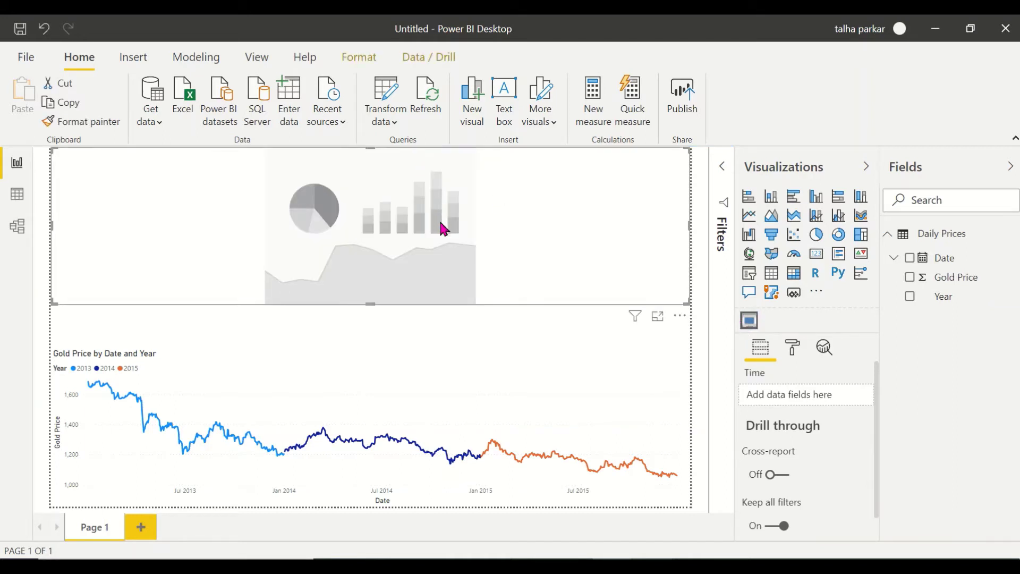
drag(443, 226, 444, 240)
drag(371, 304, 371, 325)
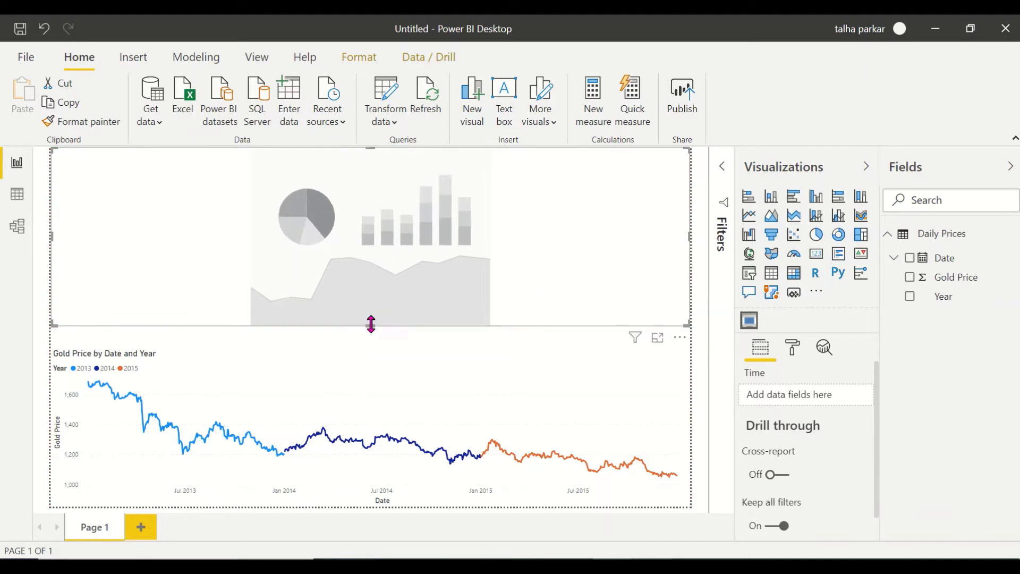
Feed Date into the slicer's Time field instead of the briefly added Gold Price.
click(910, 277)
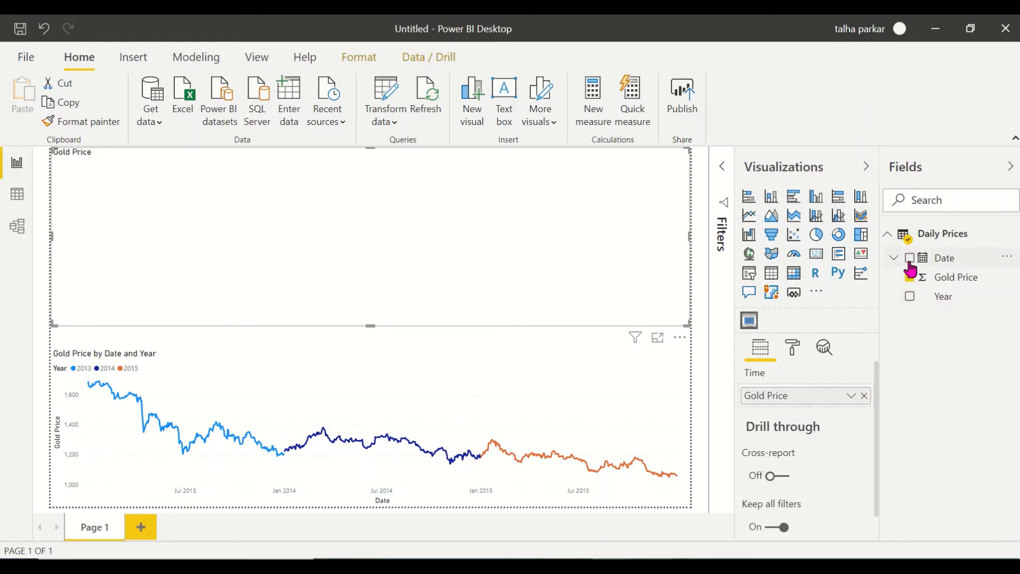
click(850, 396)
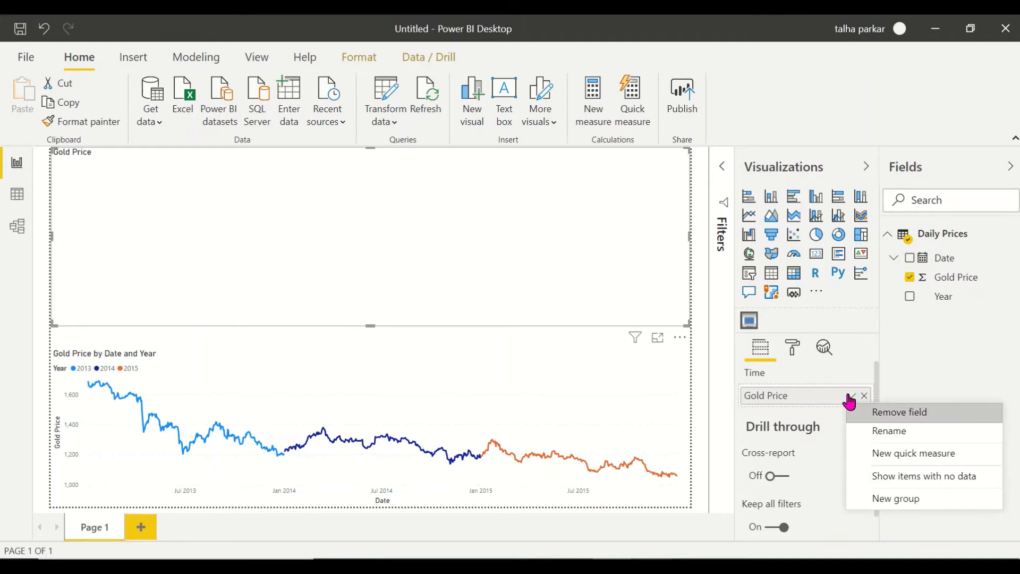
click(864, 395)
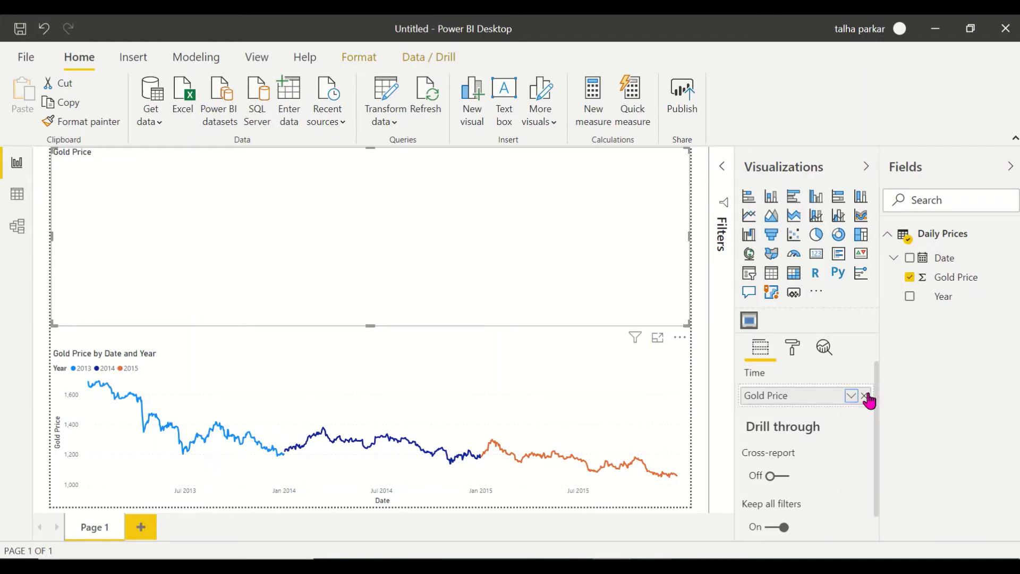
click(910, 259)
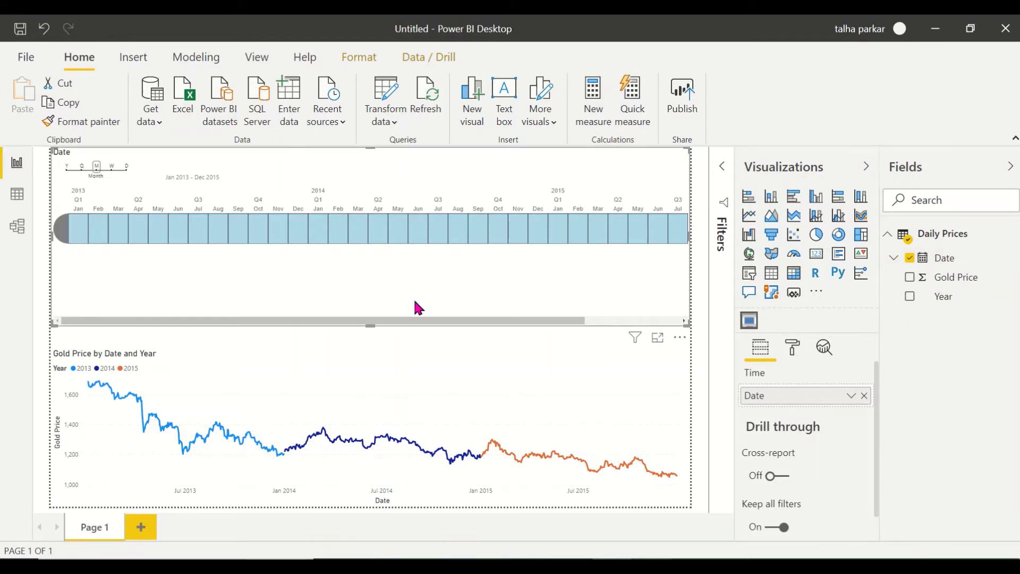
mouse_move(377, 322)
mouse_down()
mouse_move(547, 321)
mouse_move(365, 330)
mouse_up()
Try single-month filters: Aug, Feb, Nov 2013, Jul 2015, Sep and Aug 2014.
click(215, 238)
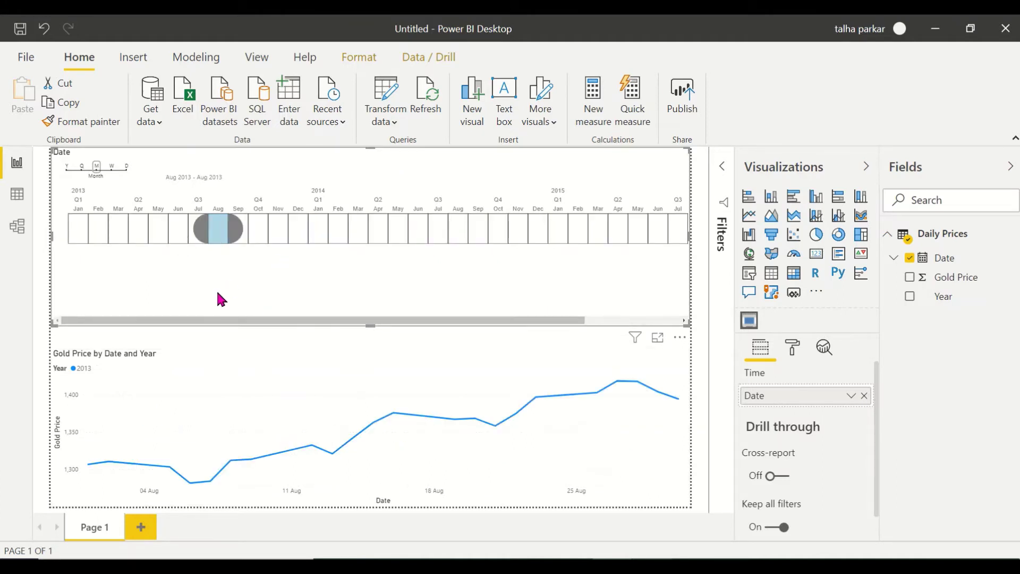
click(92, 237)
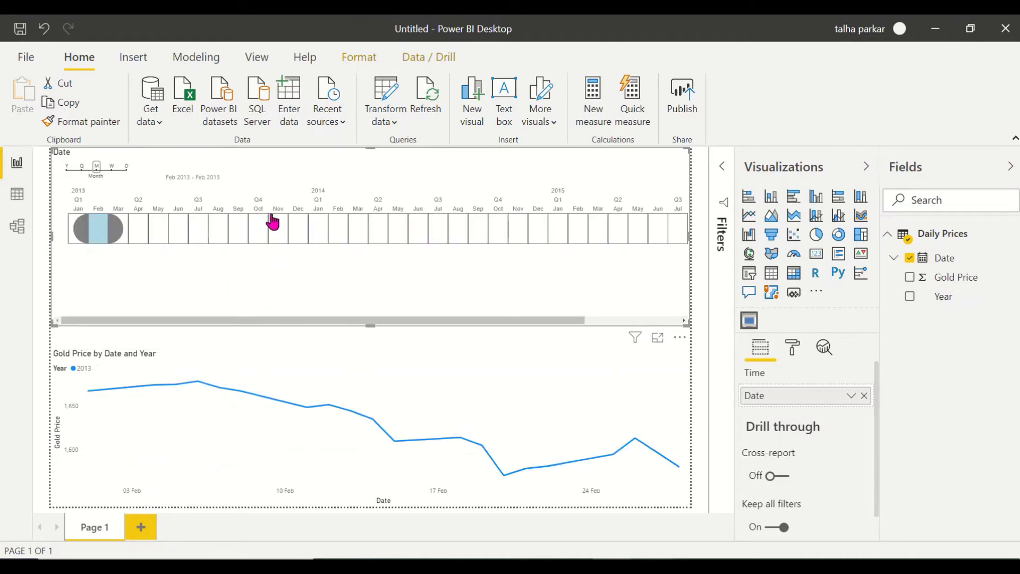
click(272, 220)
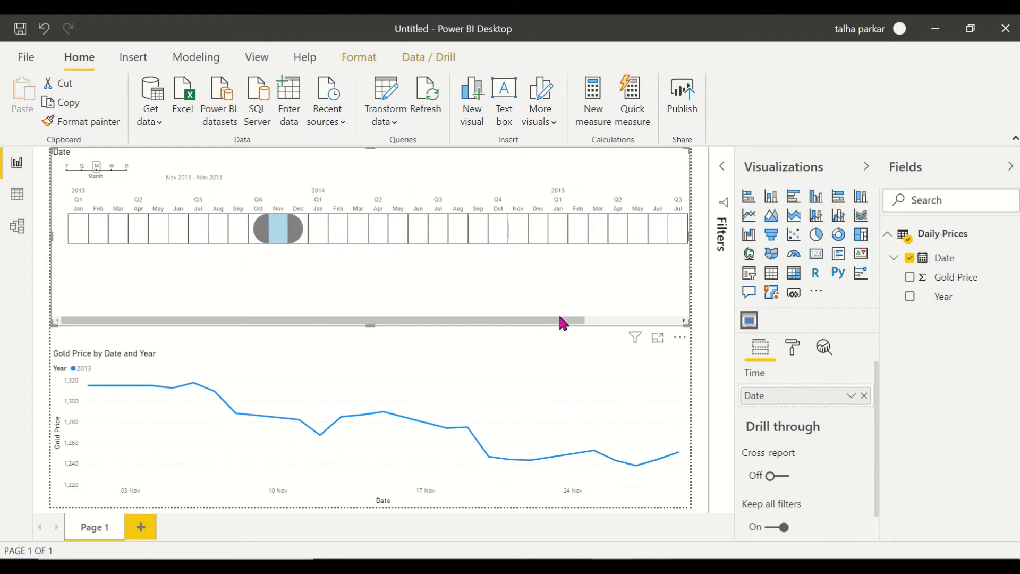
drag(563, 323, 662, 295)
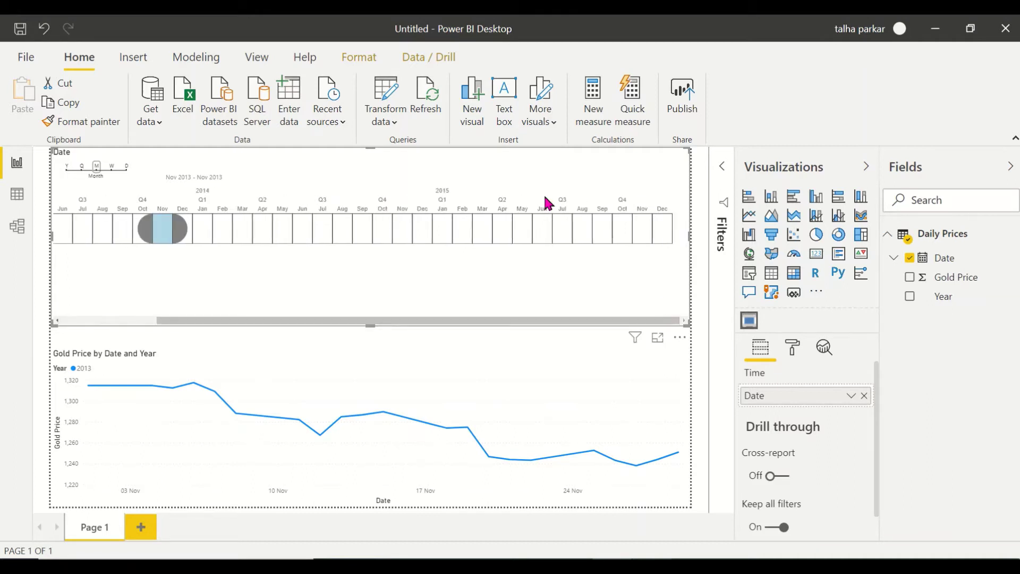
click(553, 241)
click(362, 234)
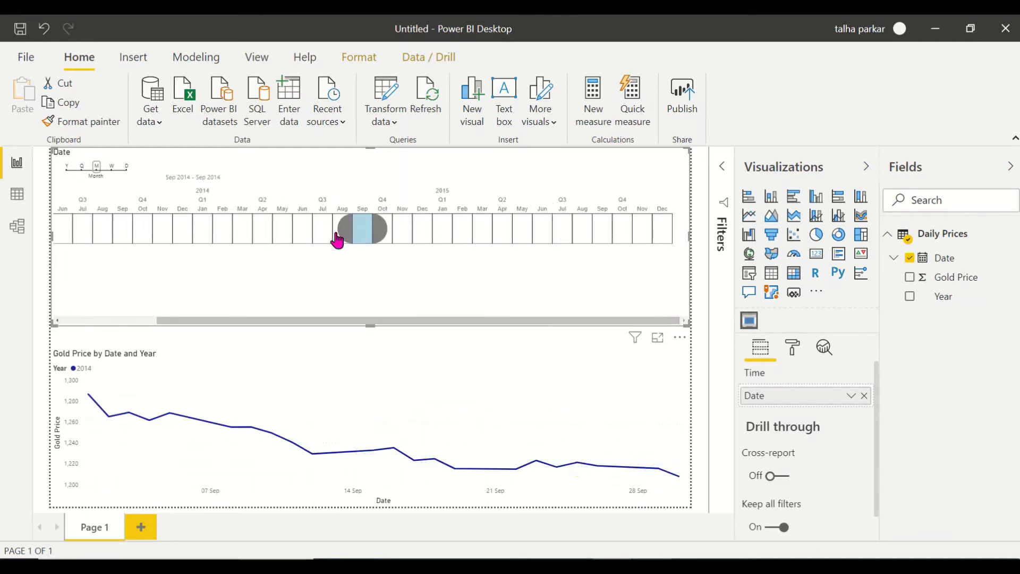
click(338, 240)
click(324, 232)
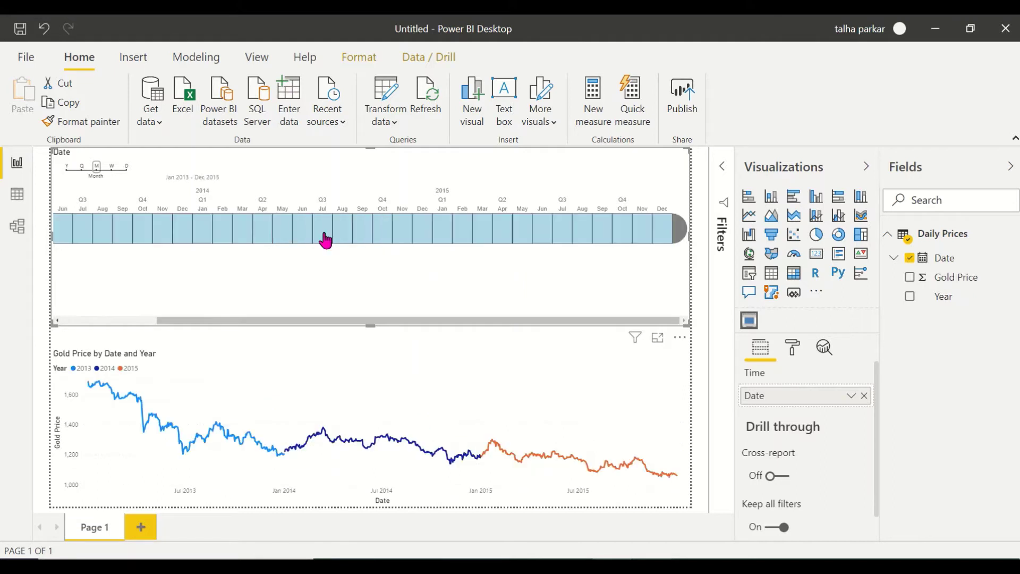
click(342, 237)
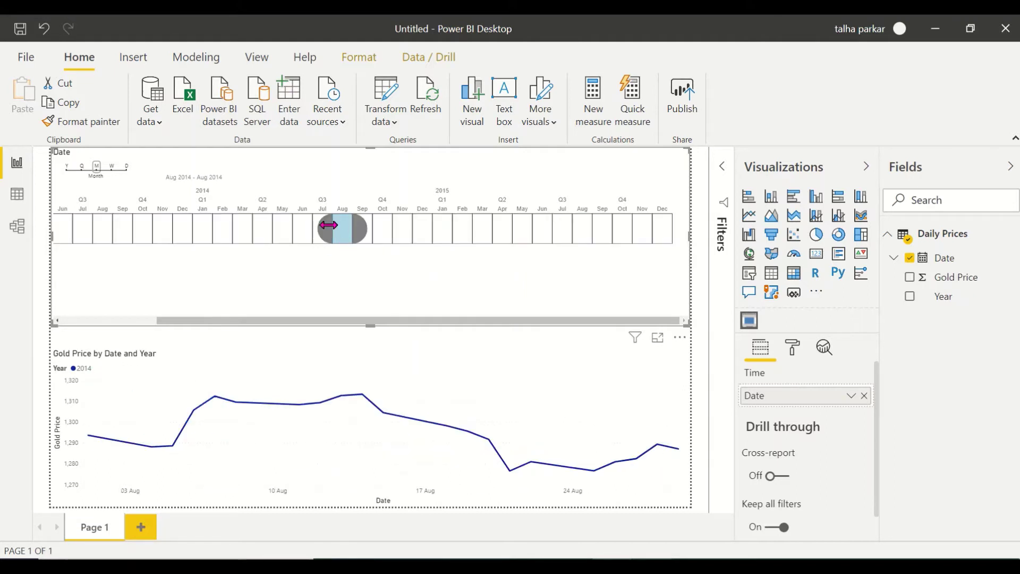
Select the range March through May 2013 on the timeline.
drag(331, 225, 358, 228)
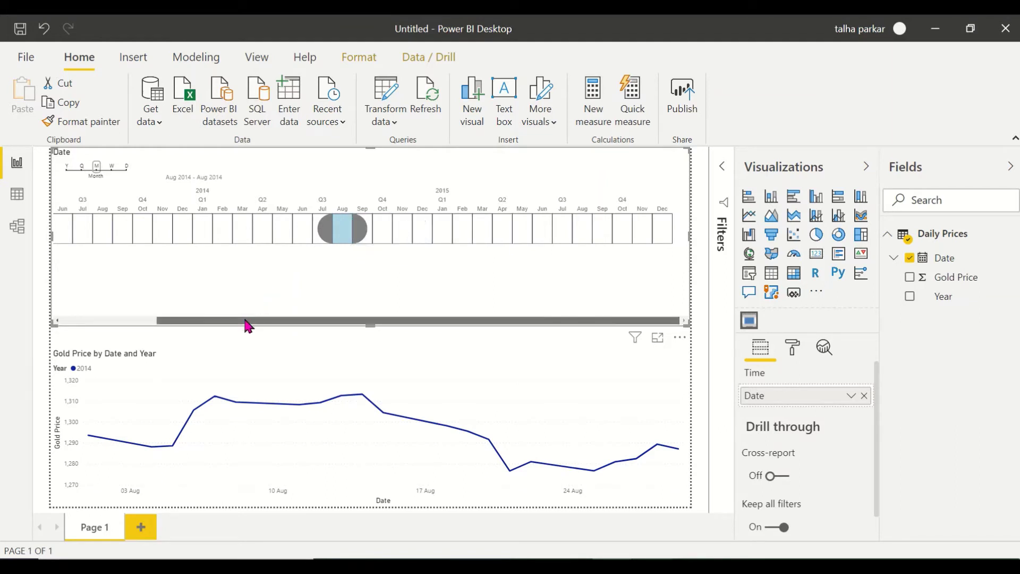
drag(246, 321, 114, 299)
click(122, 229)
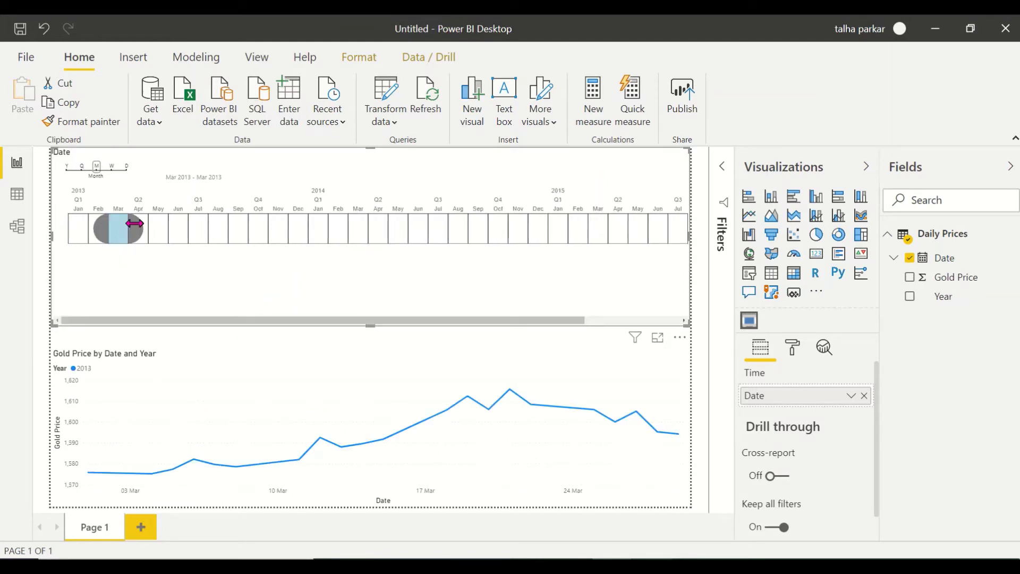
drag(141, 227, 176, 233)
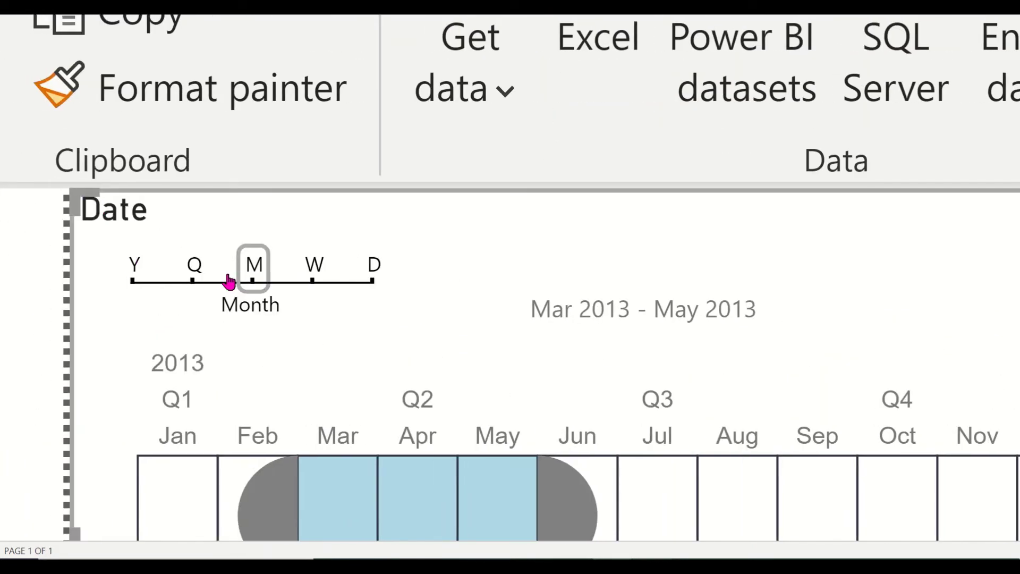
Switch the timeline through Quarter, Year, Week to Day granularity and narrow the slicer.
click(198, 281)
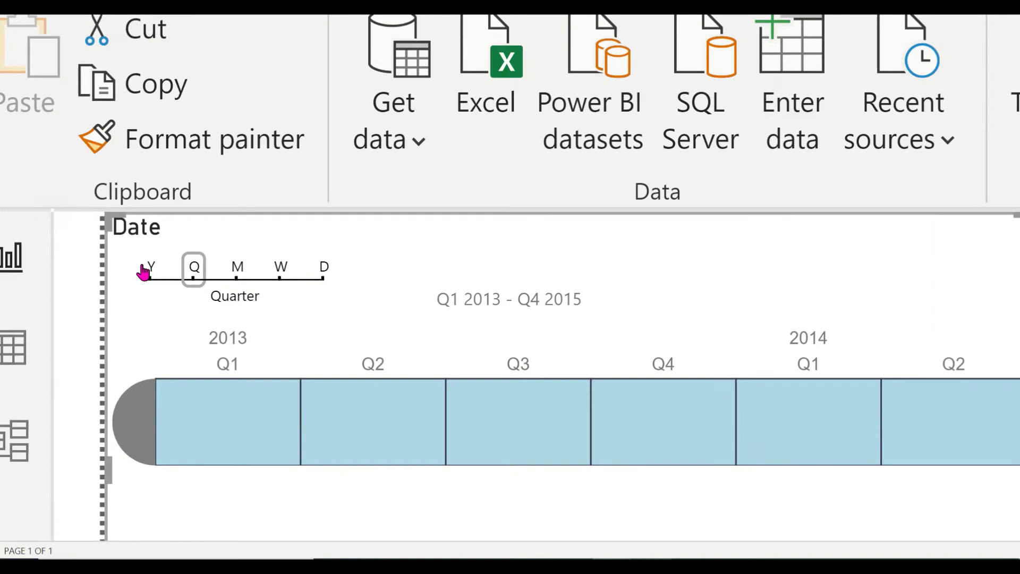
click(144, 272)
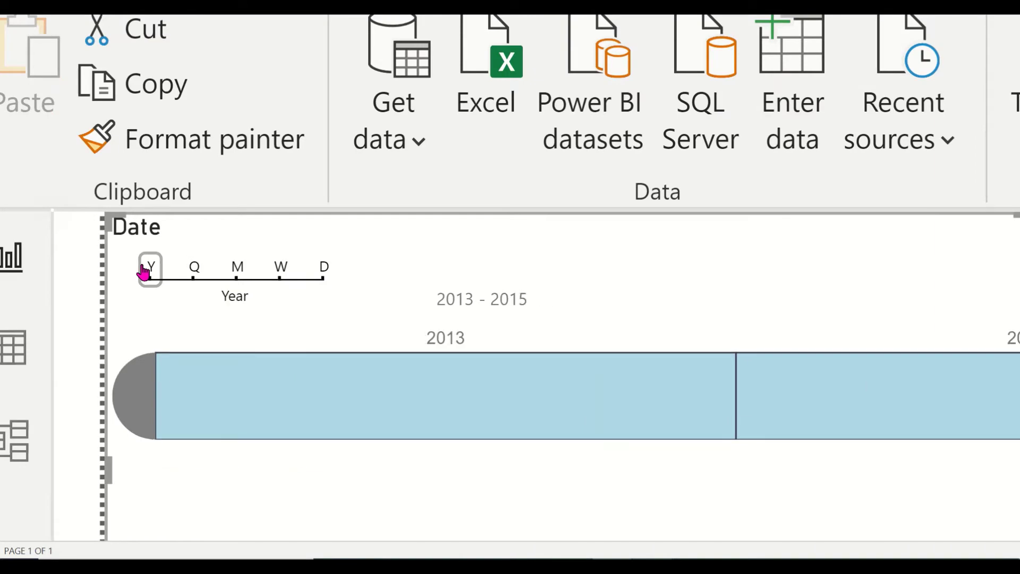
click(266, 272)
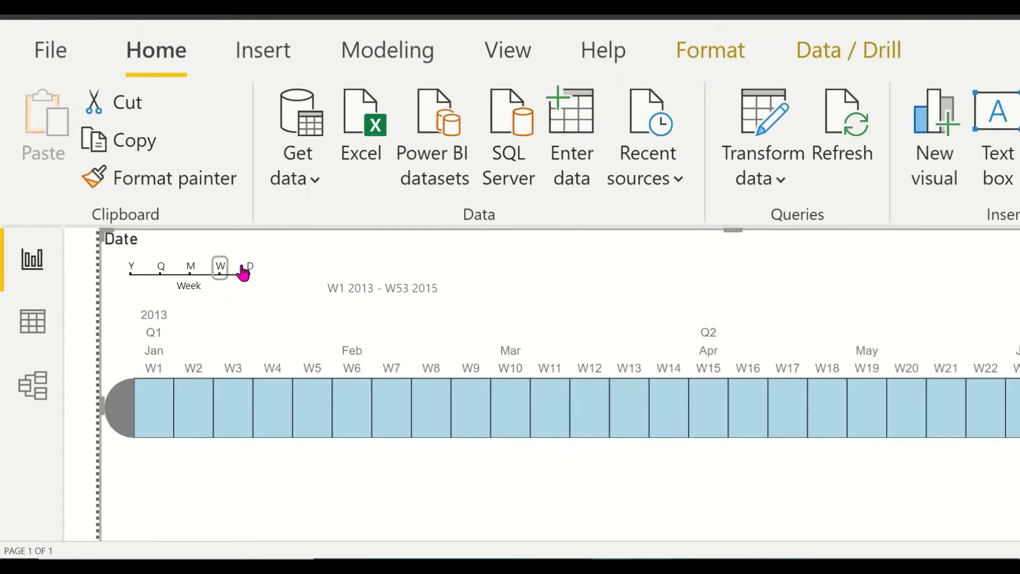
click(324, 271)
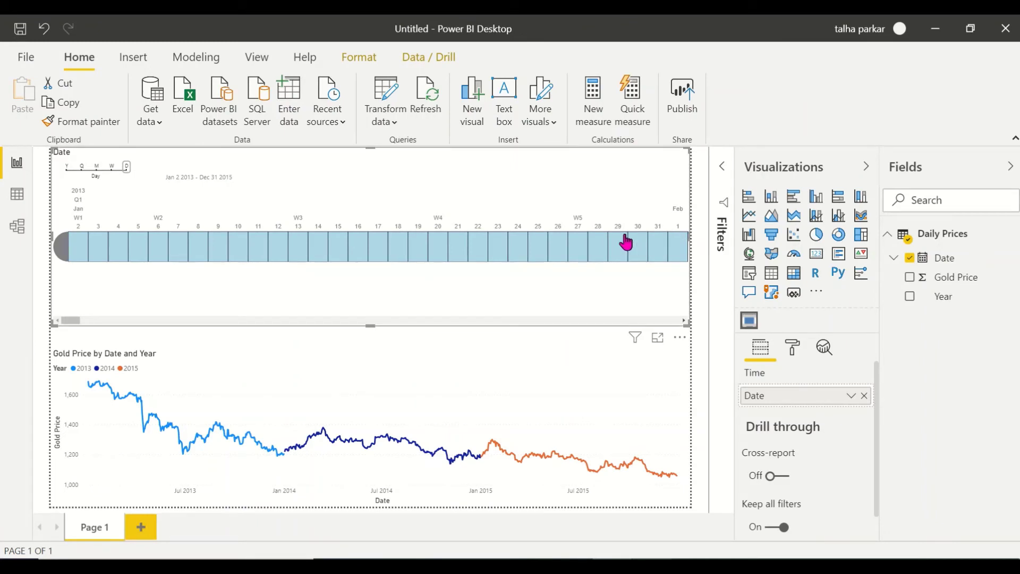
drag(684, 239, 575, 235)
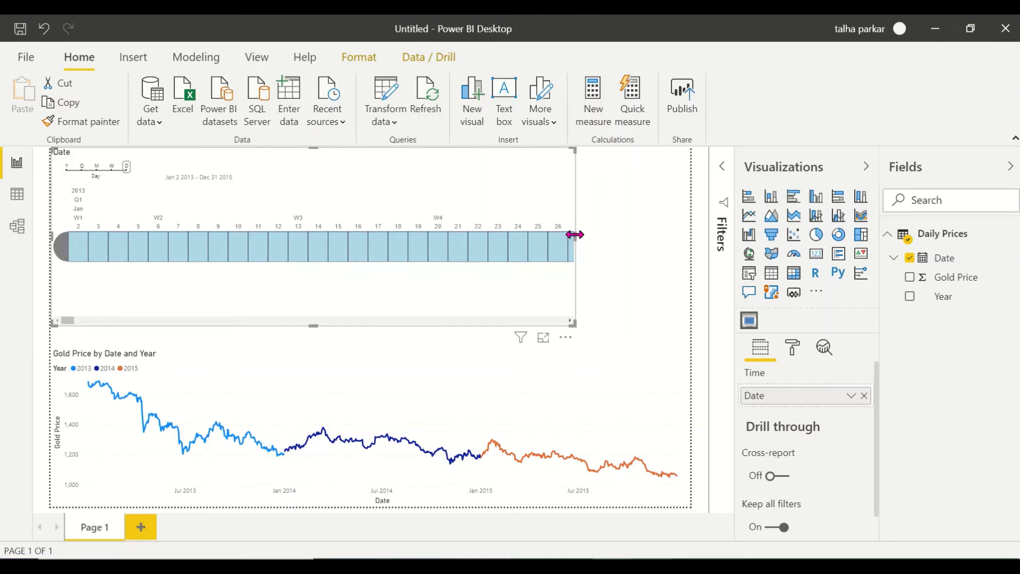
Add a standard slicer at the top right using Date as a Date Hierarchy.
click(616, 228)
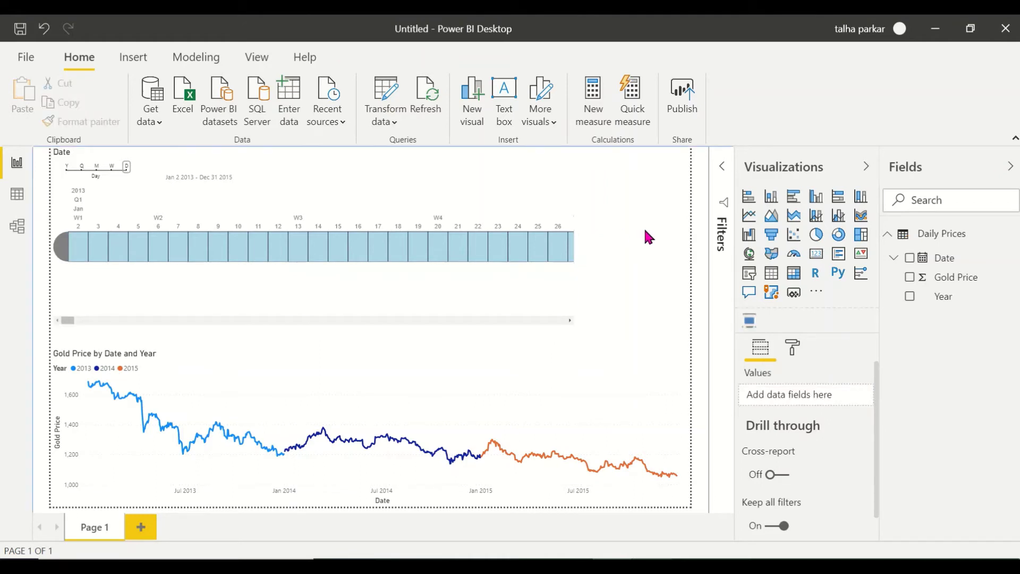
click(749, 274)
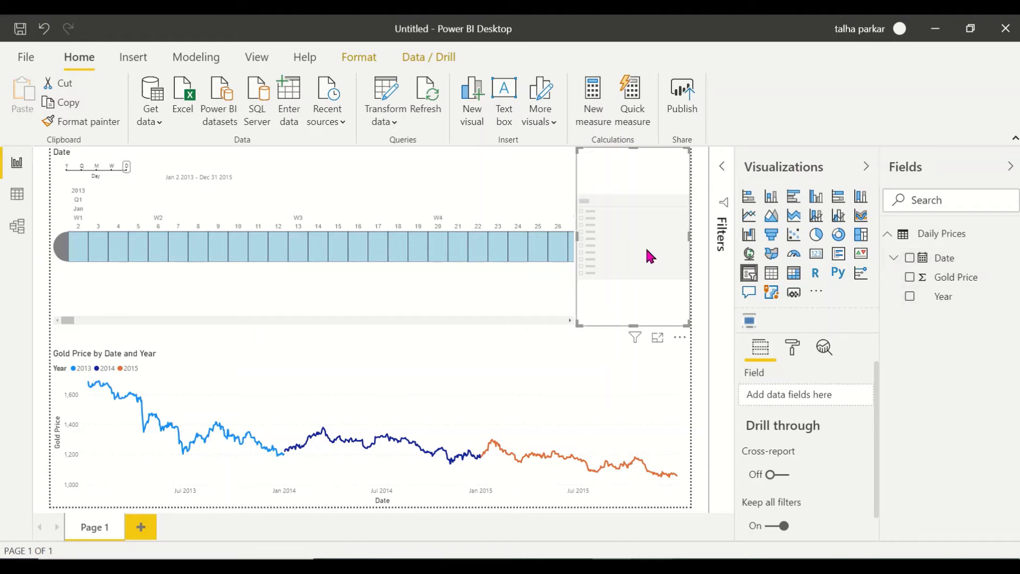
click(910, 297)
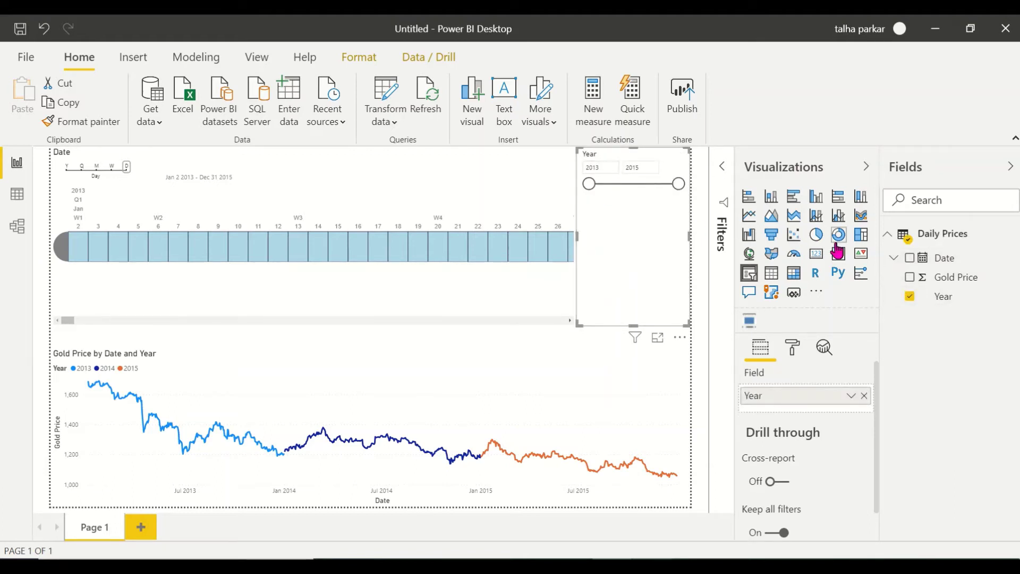
click(909, 297)
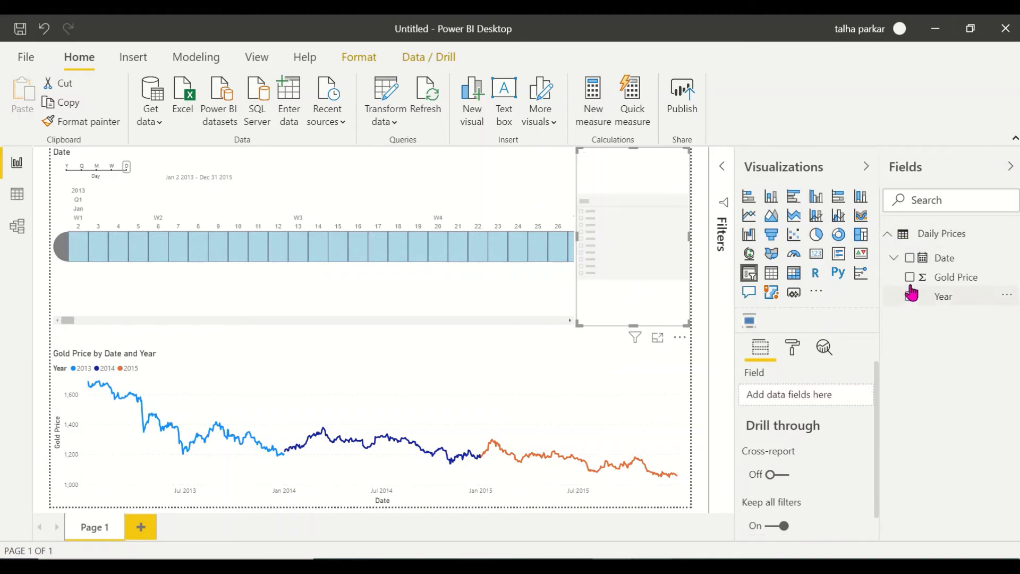
click(910, 259)
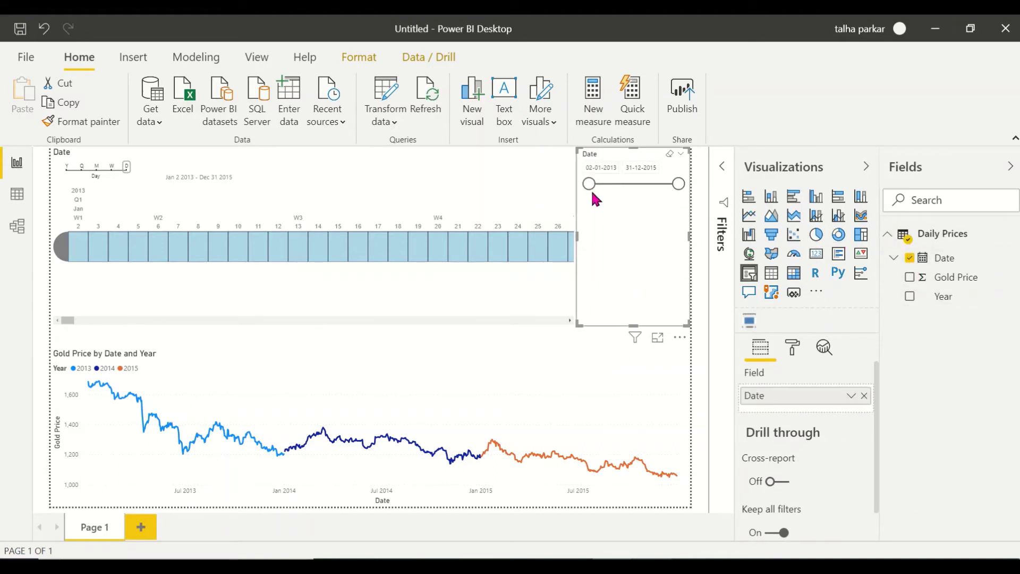
click(851, 399)
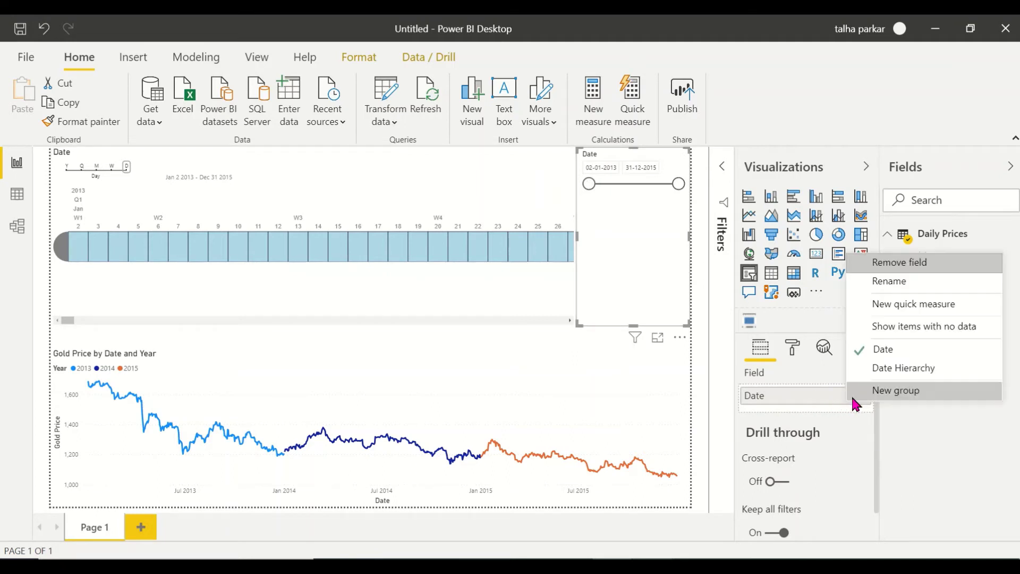
click(891, 370)
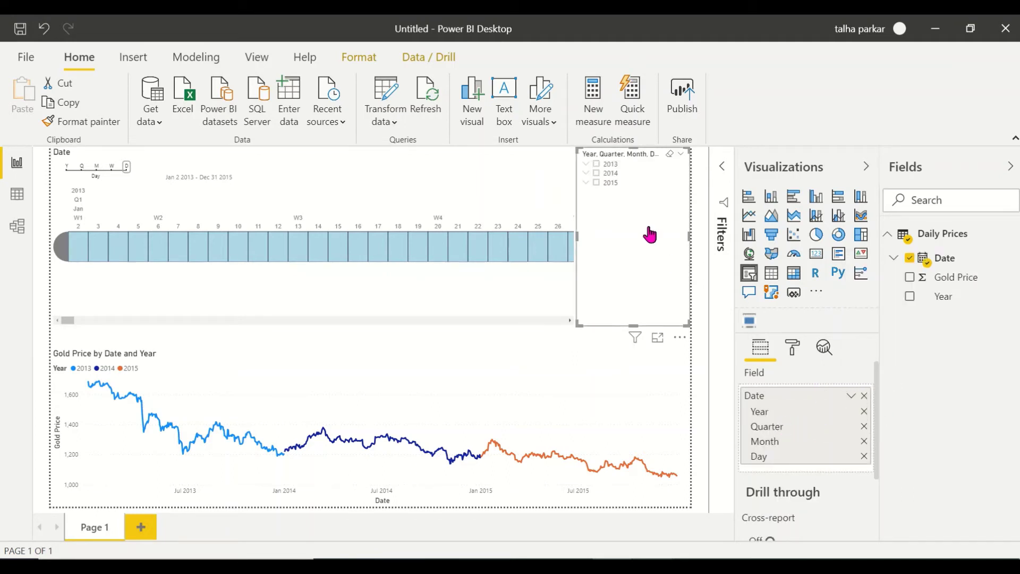
Tick 2013 in the hierarchy slicer and expand Qtr 4 and November.
click(599, 166)
click(586, 164)
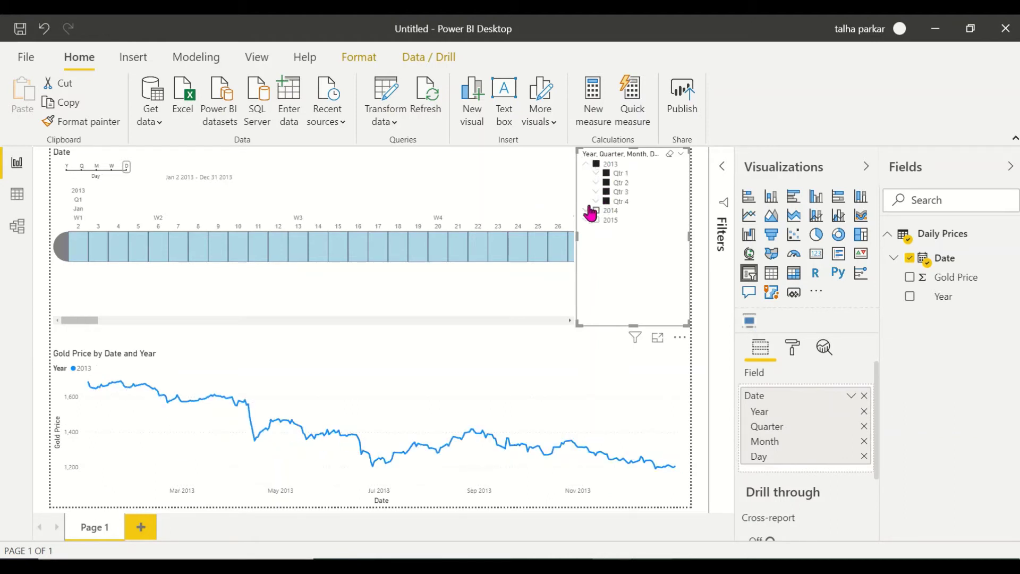
click(596, 202)
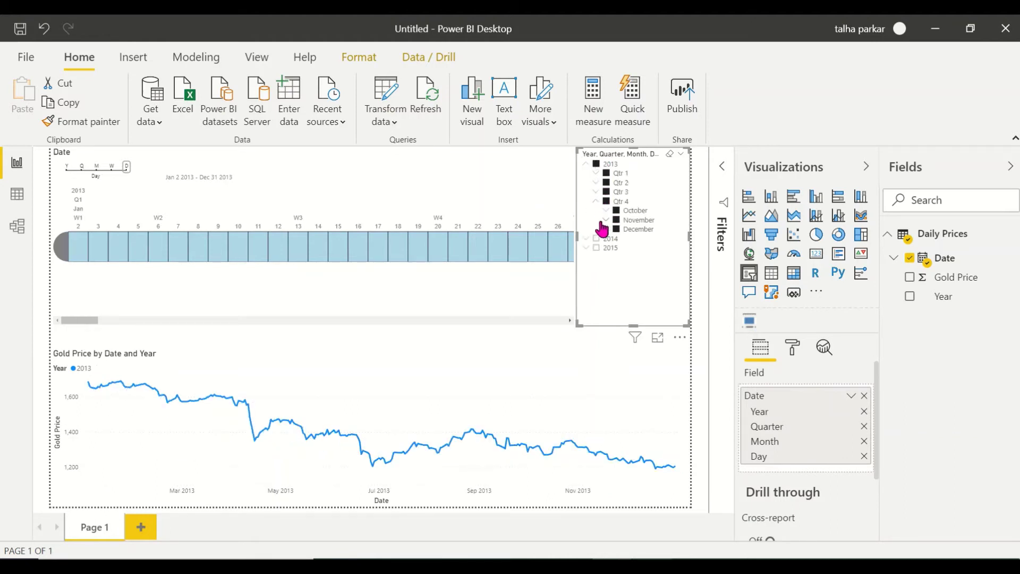
click(608, 221)
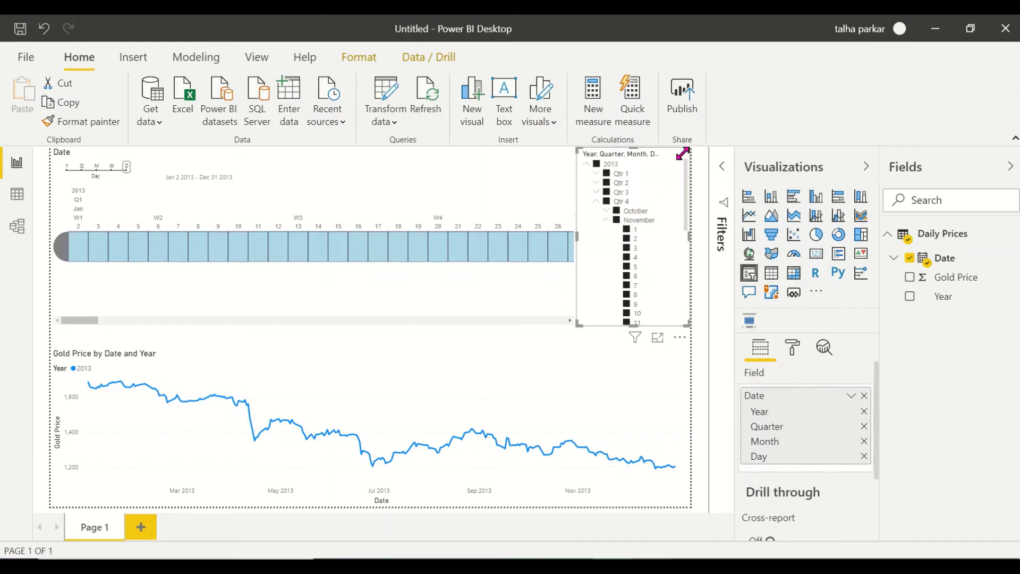
scroll(674, 191, down, 5)
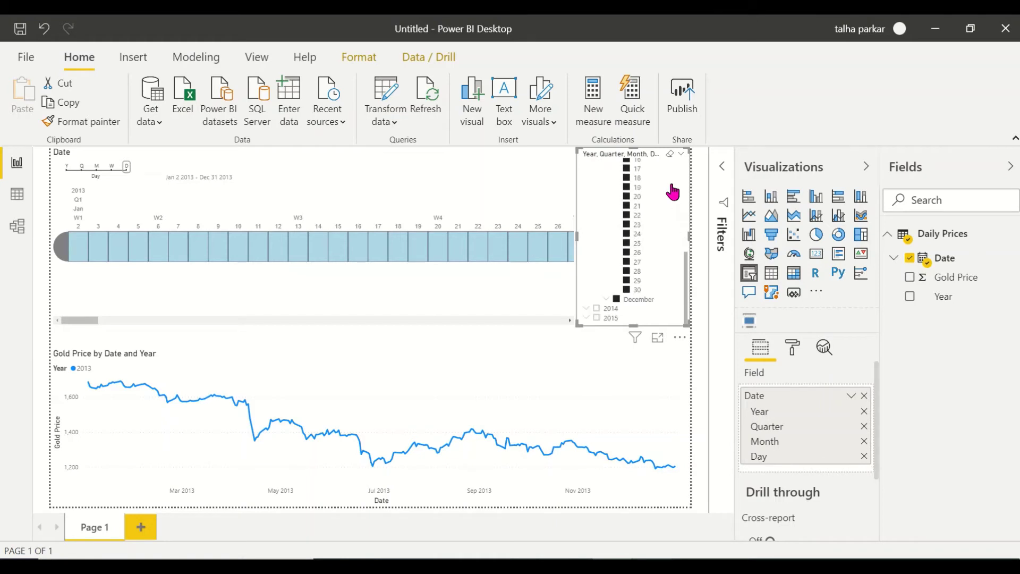
scroll(674, 192, up, 5)
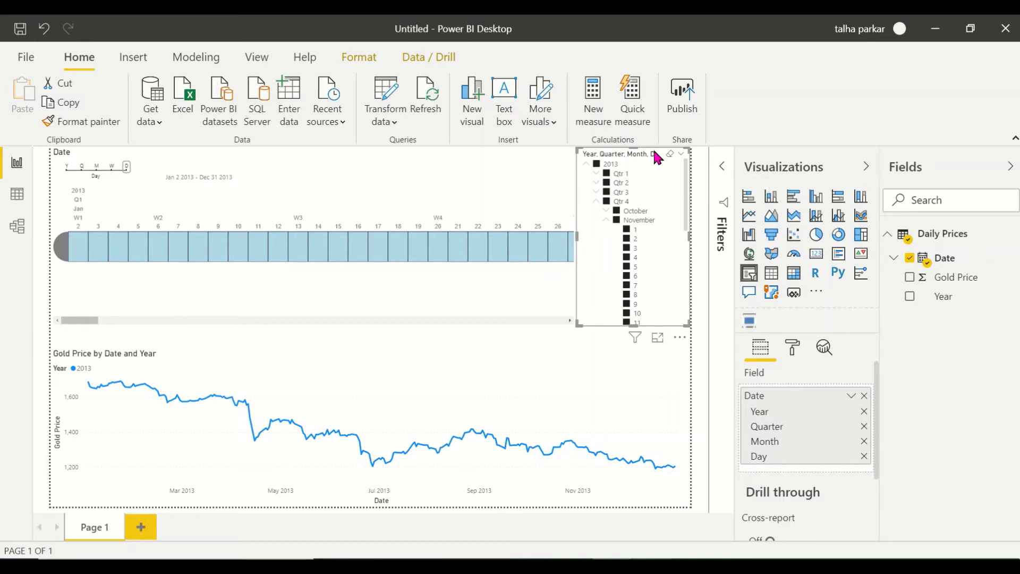
Delete the hierarchy slicer and widen the timeline slicer across the report.
key(Delete)
click(515, 209)
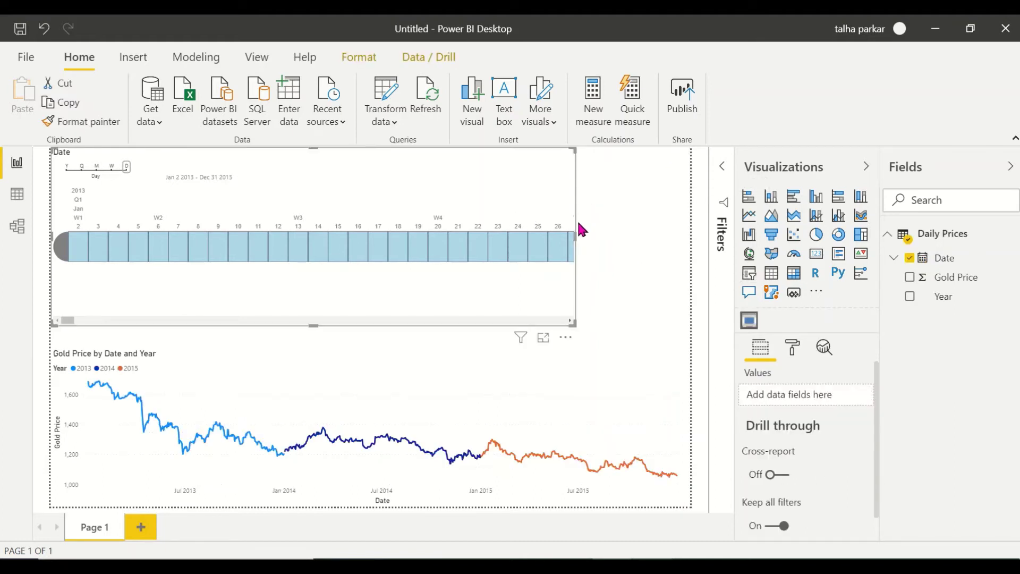
drag(575, 235, 693, 247)
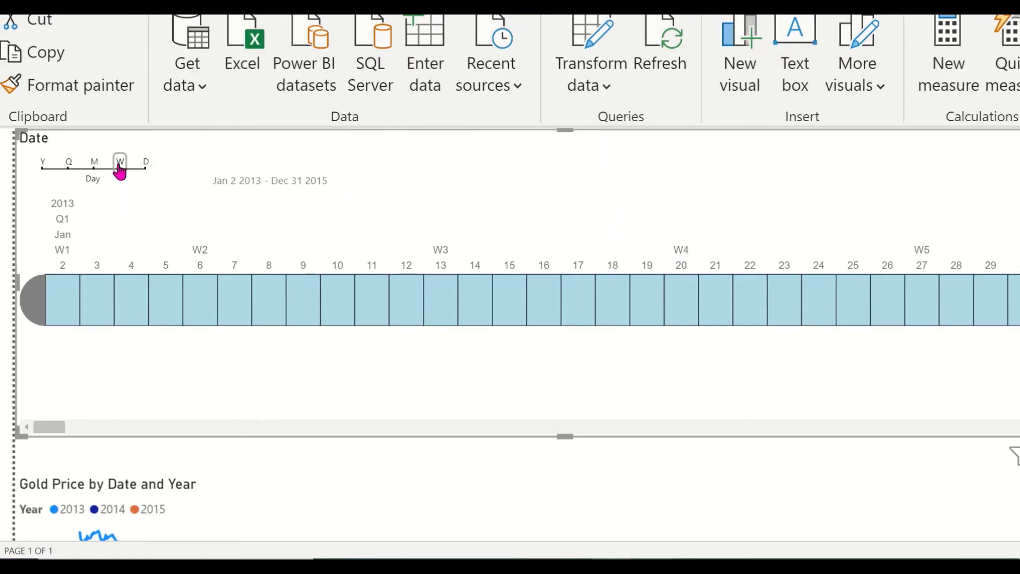
Try Week, Month, Quarter and Year granularity, settling on Month.
click(120, 167)
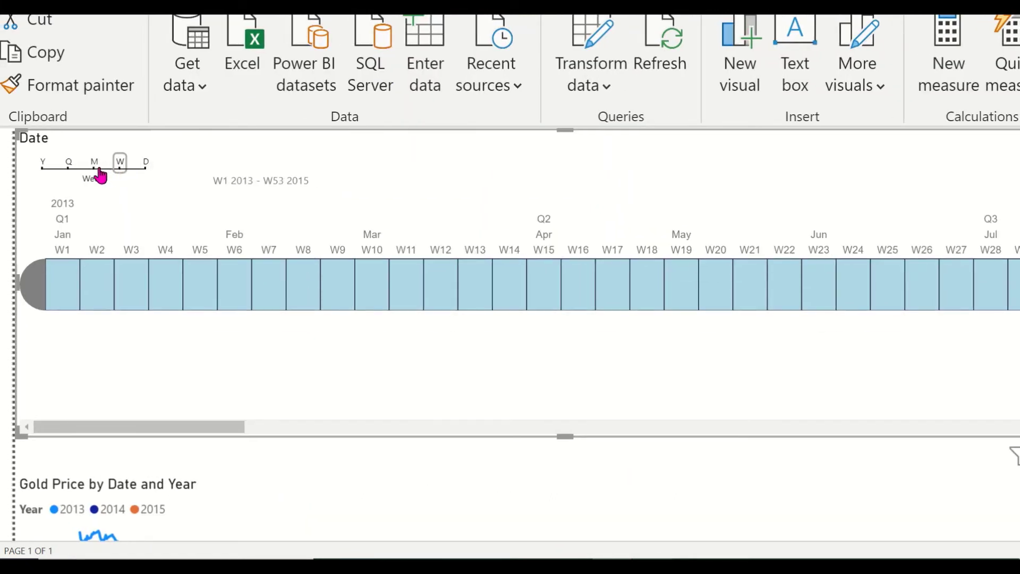
click(95, 167)
click(68, 167)
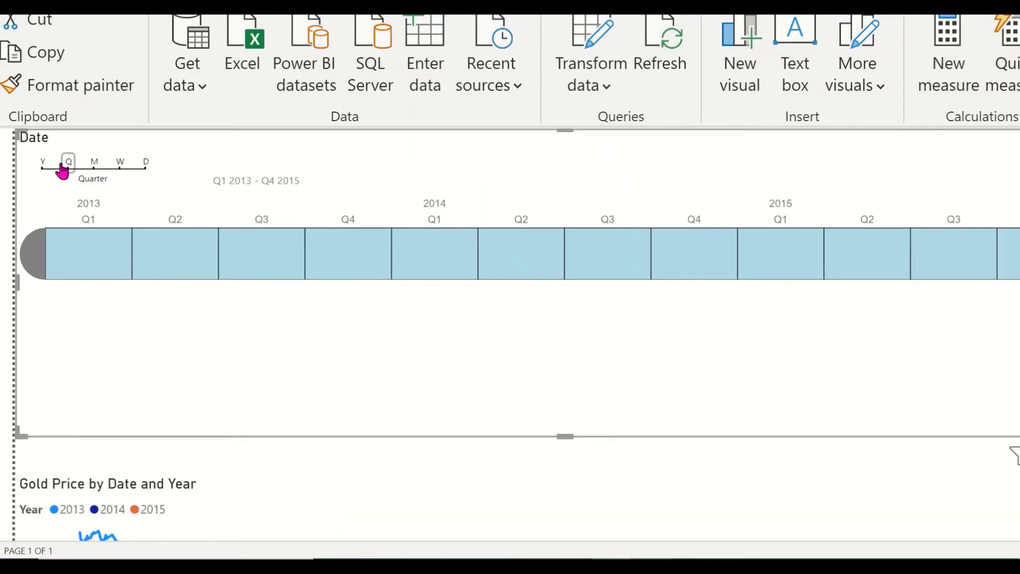
click(44, 166)
click(93, 165)
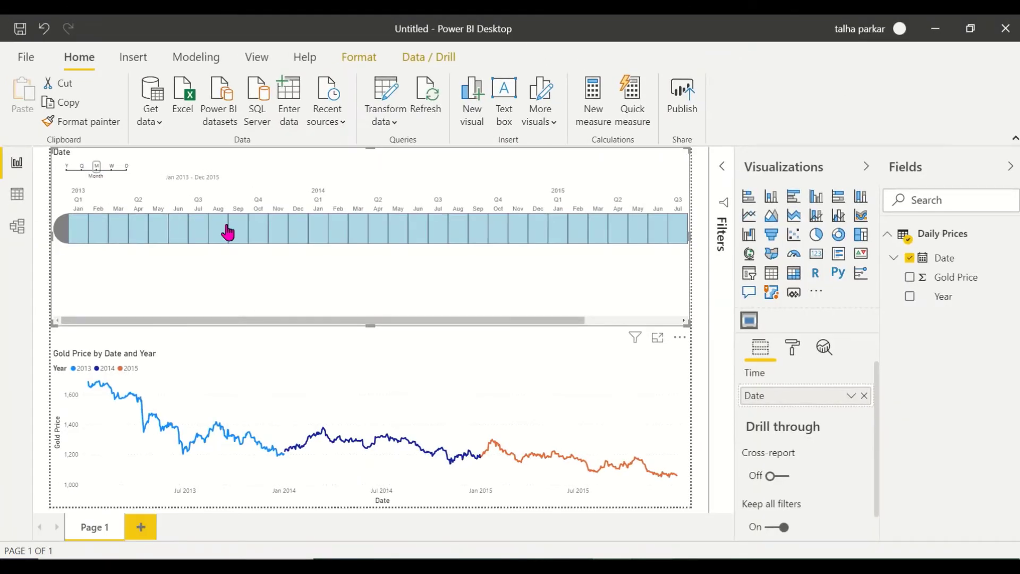
Select December 2013 through January 2014 on the timeline, after briefly picking March 2013.
click(128, 236)
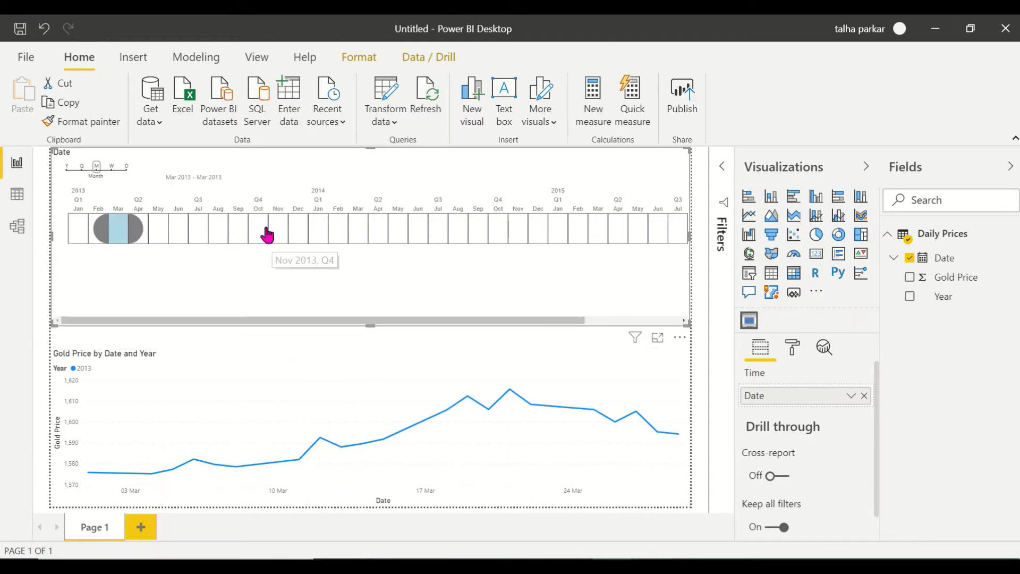
click(293, 230)
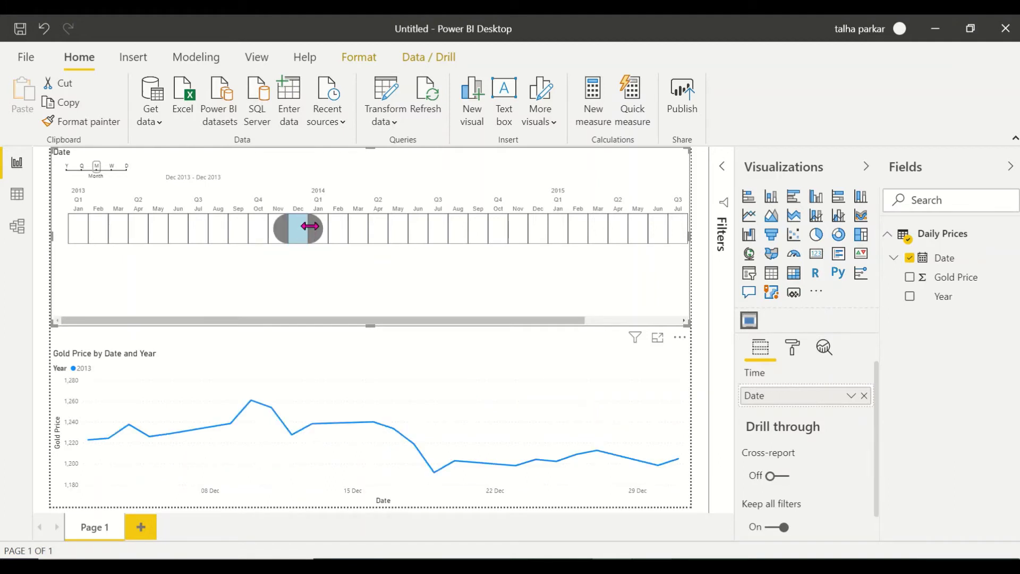
drag(311, 227, 336, 228)
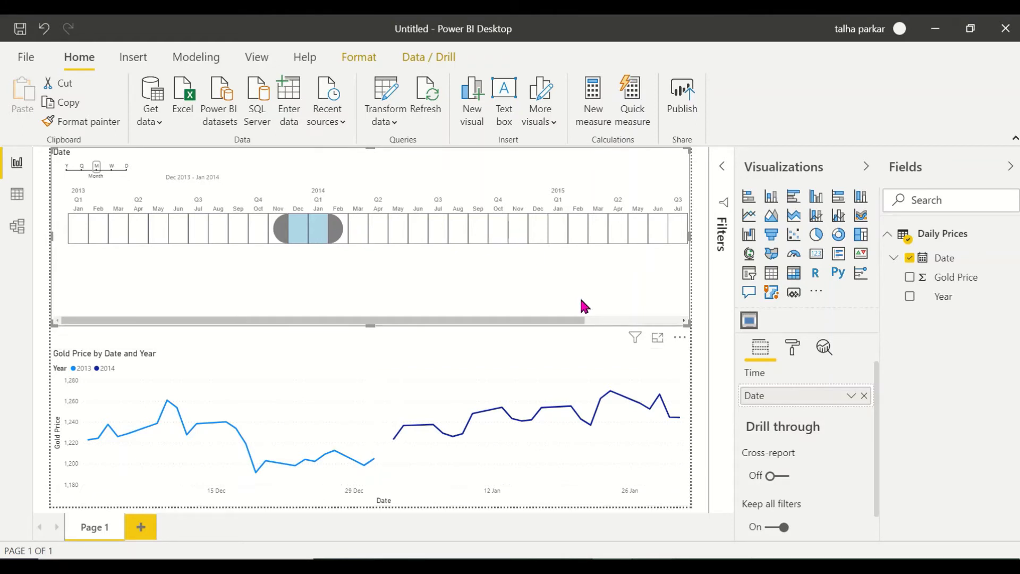
Test Force selection's Current period and Latest available period options so the timeline selects Dec 2015.
click(791, 349)
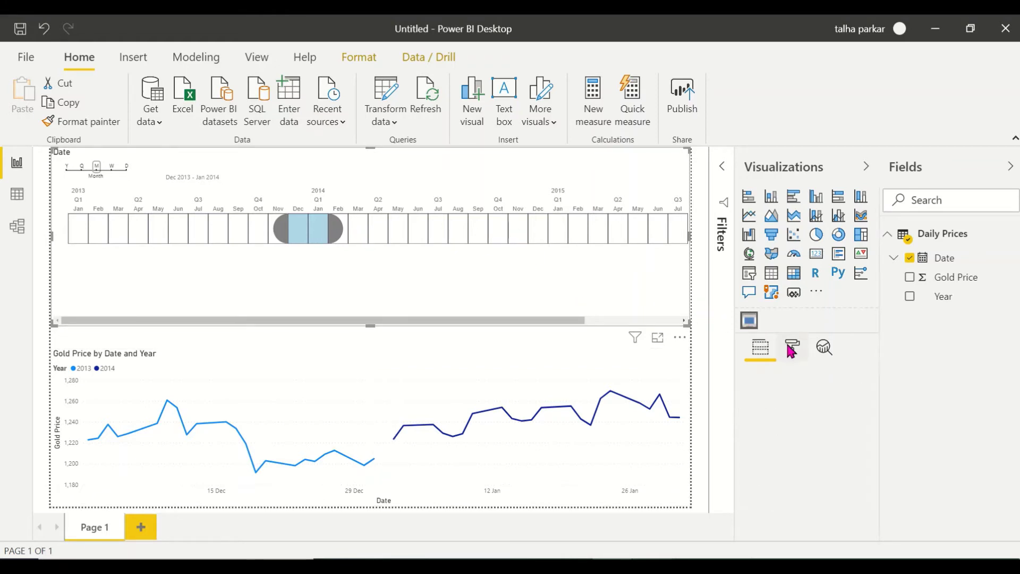
click(775, 420)
click(782, 430)
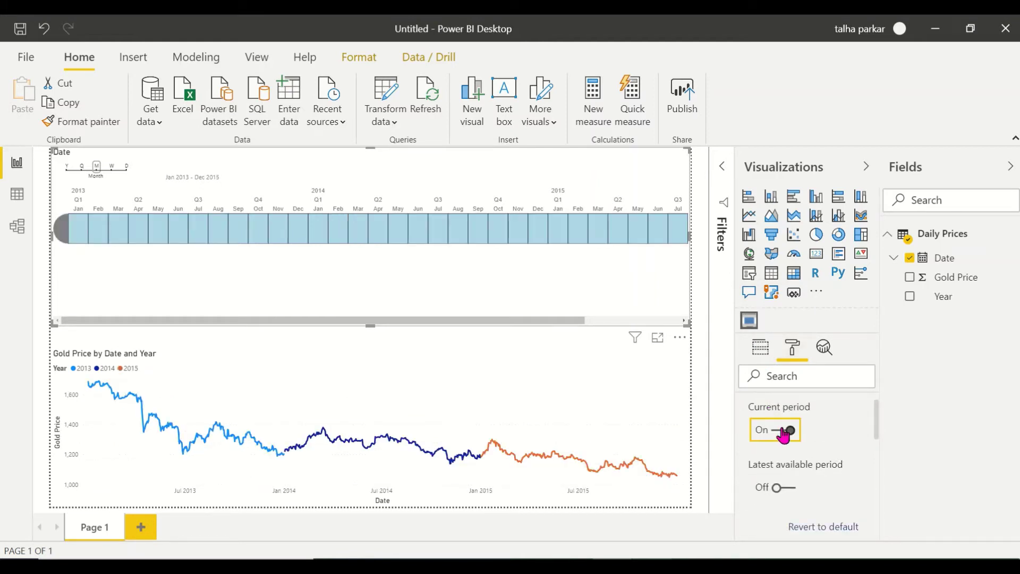
click(782, 431)
click(794, 495)
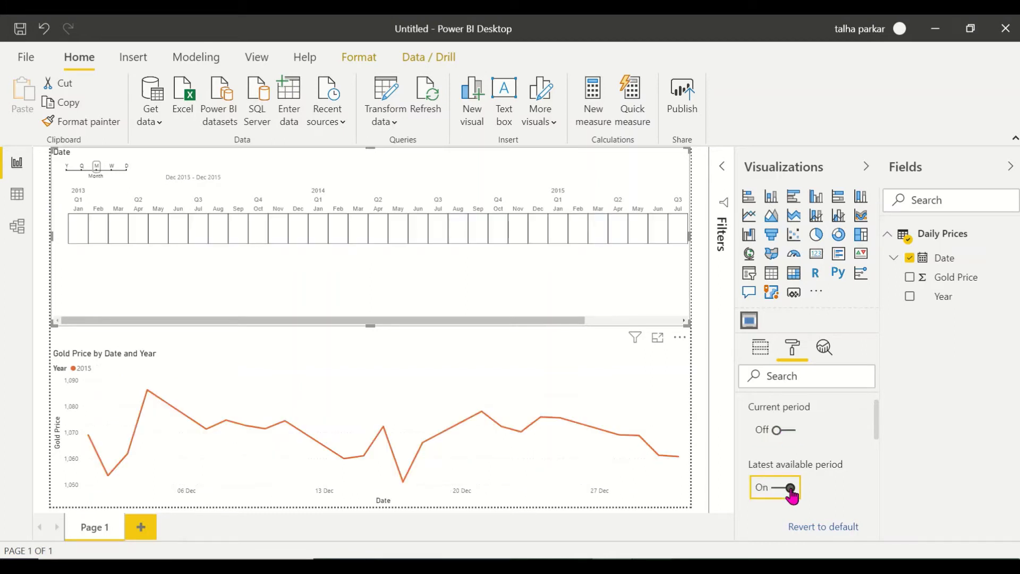
click(535, 321)
click(607, 321)
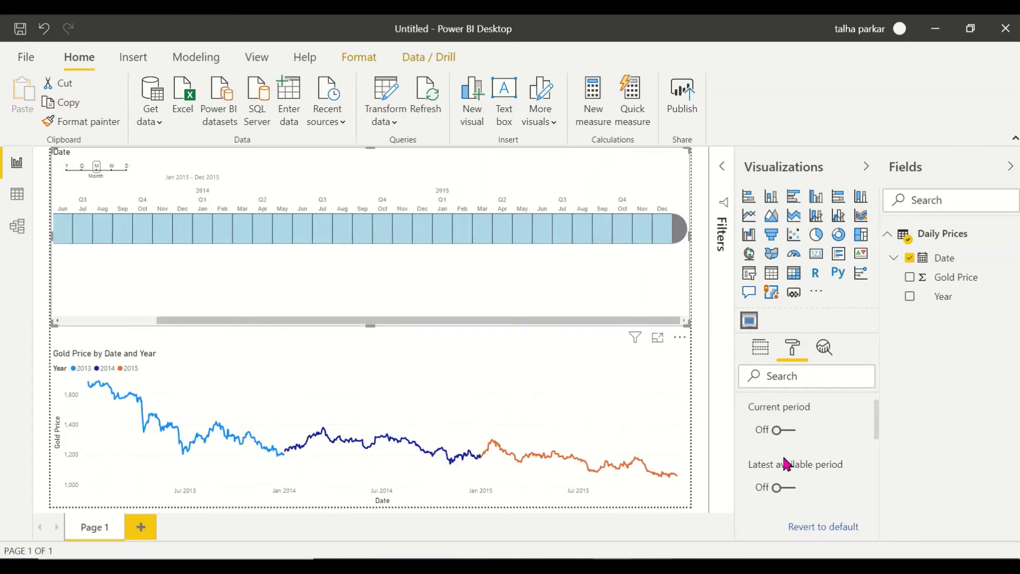
click(788, 489)
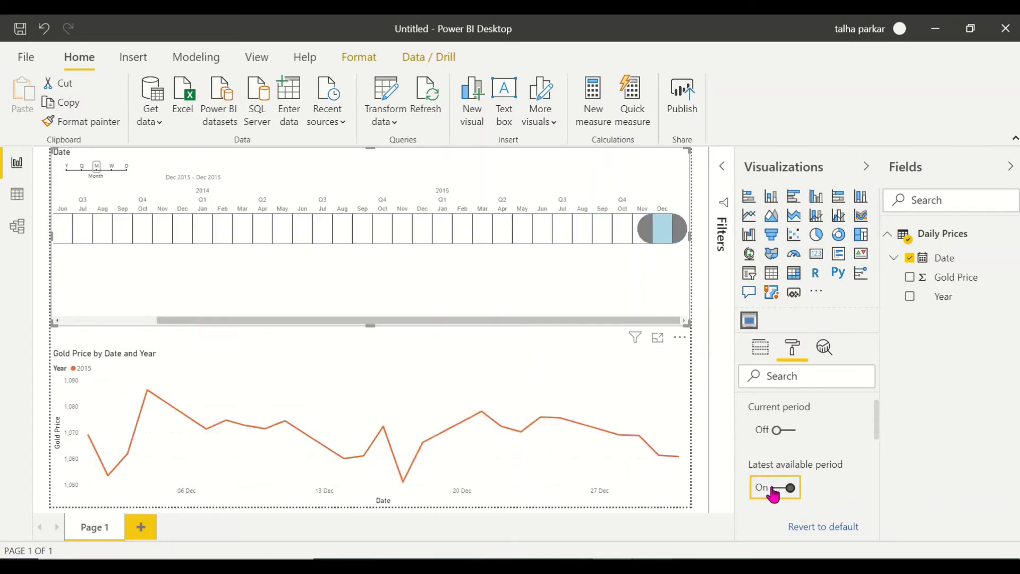
click(784, 491)
Set the fiscal year to start in February, after trying July and June.
scroll(782, 492, down, 3)
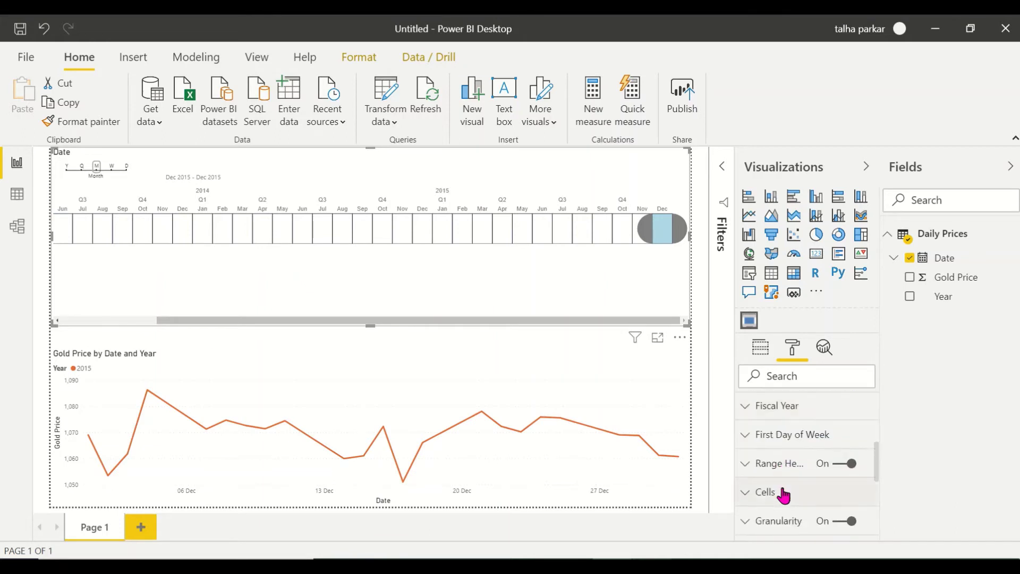
scroll(781, 484, up, 1)
click(779, 453)
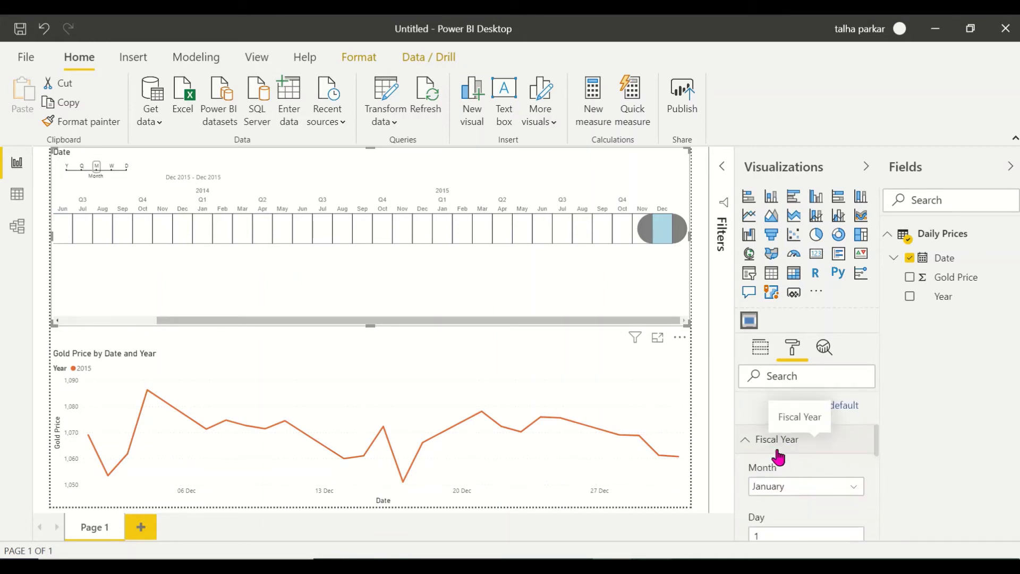
click(847, 452)
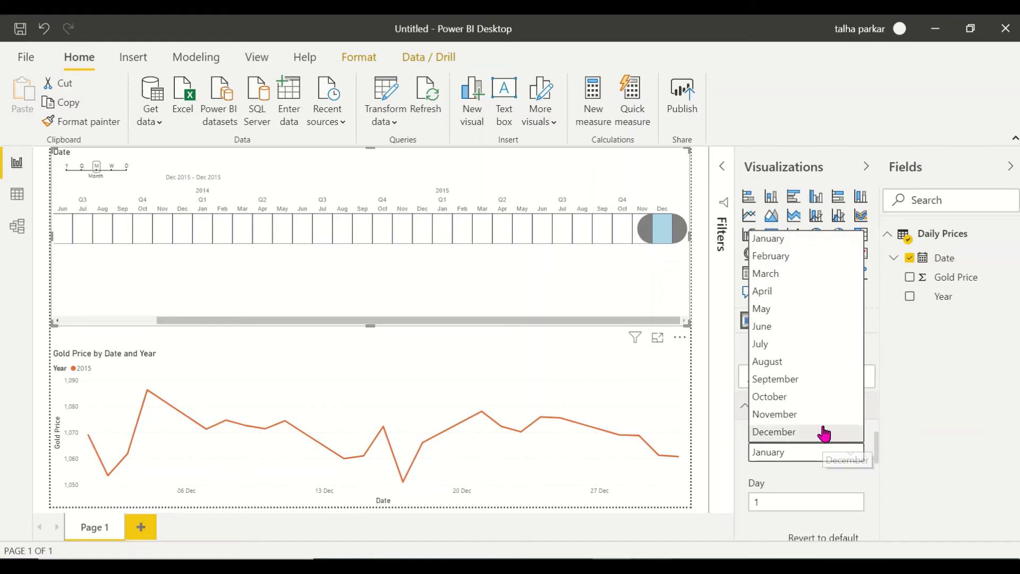
click(808, 344)
click(850, 457)
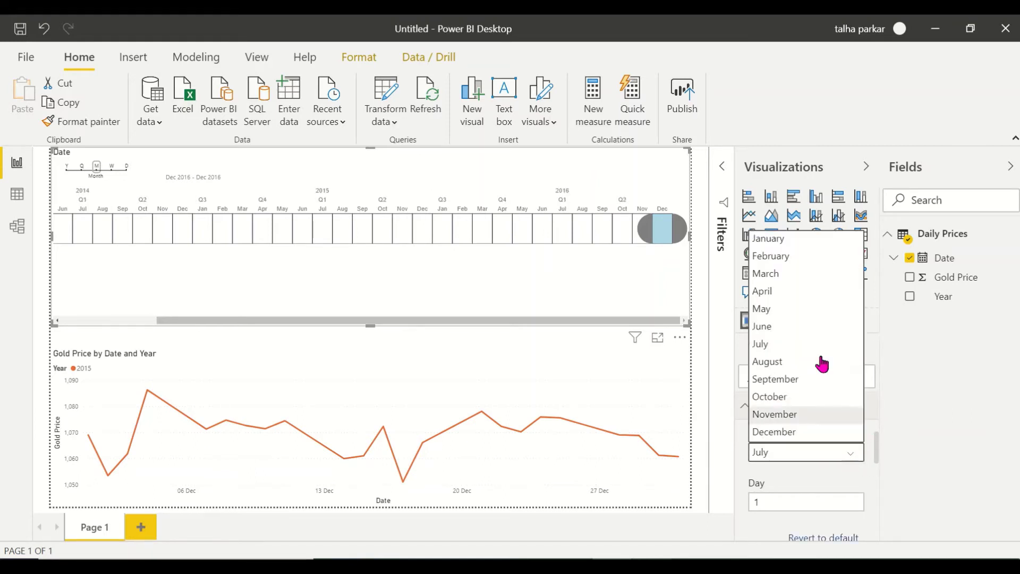
click(814, 326)
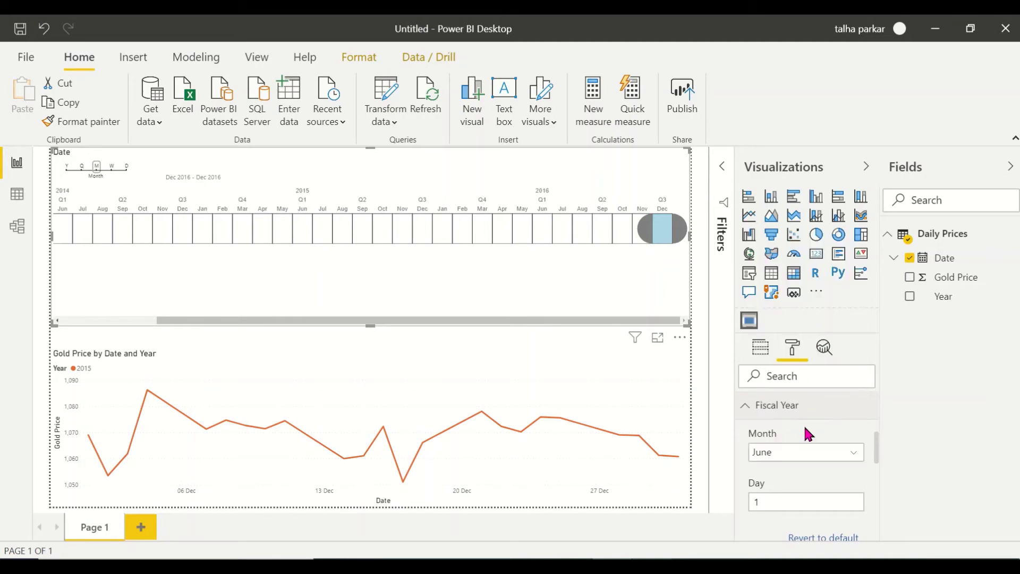
drag(564, 321, 325, 325)
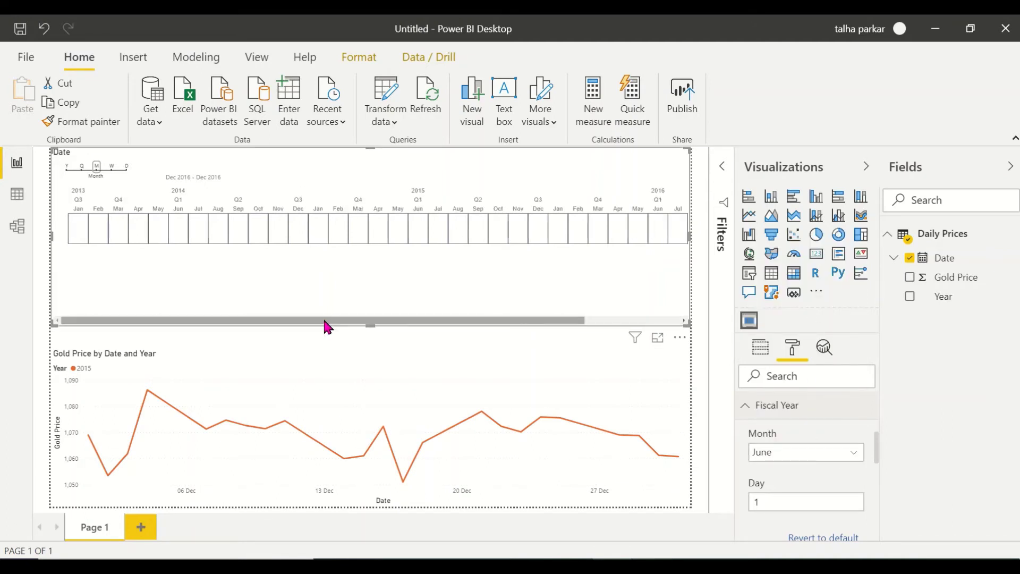
click(820, 452)
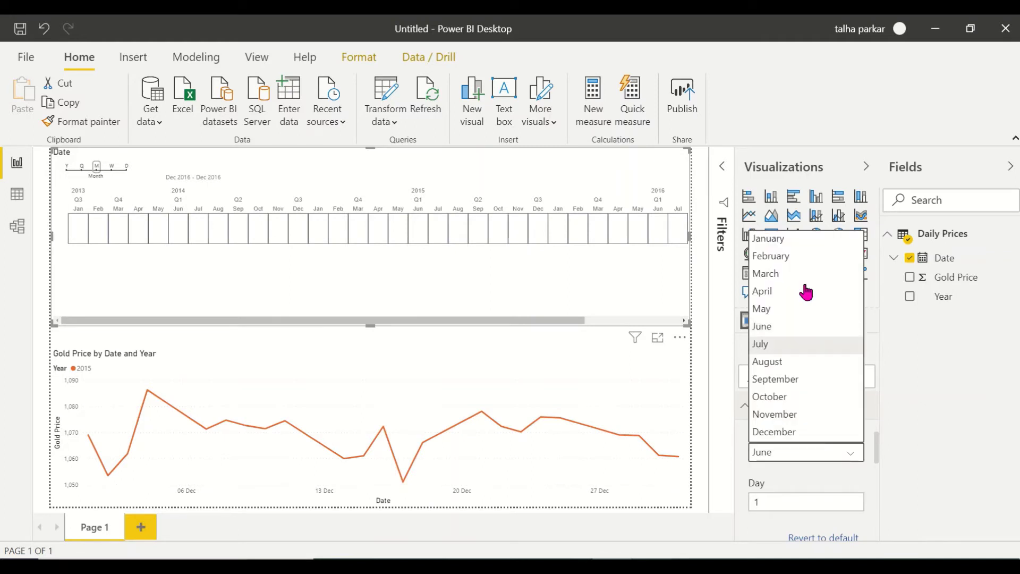
click(801, 255)
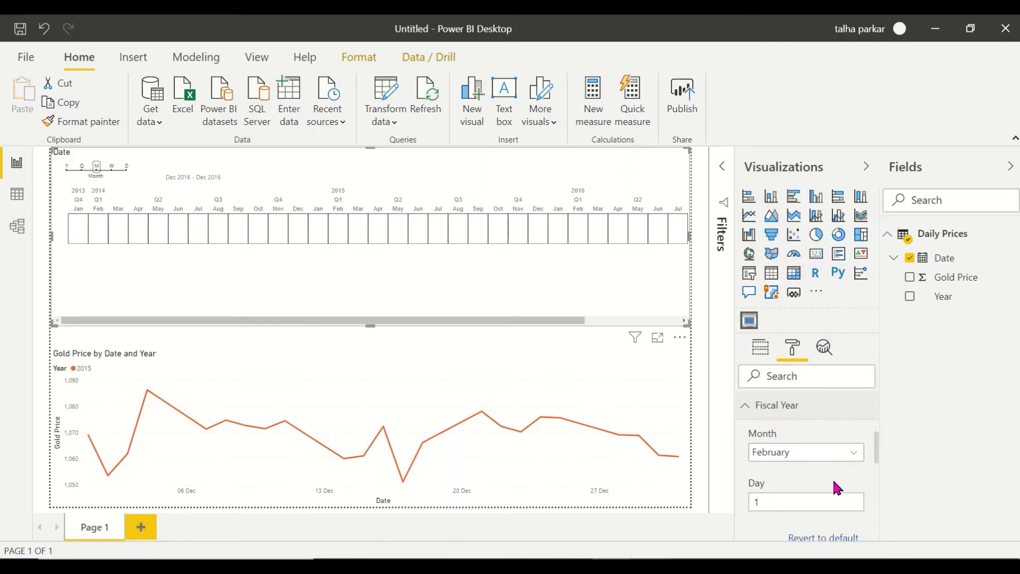
Enter -9 as the fiscal year start day, which is rejected and stays 1.
click(832, 496)
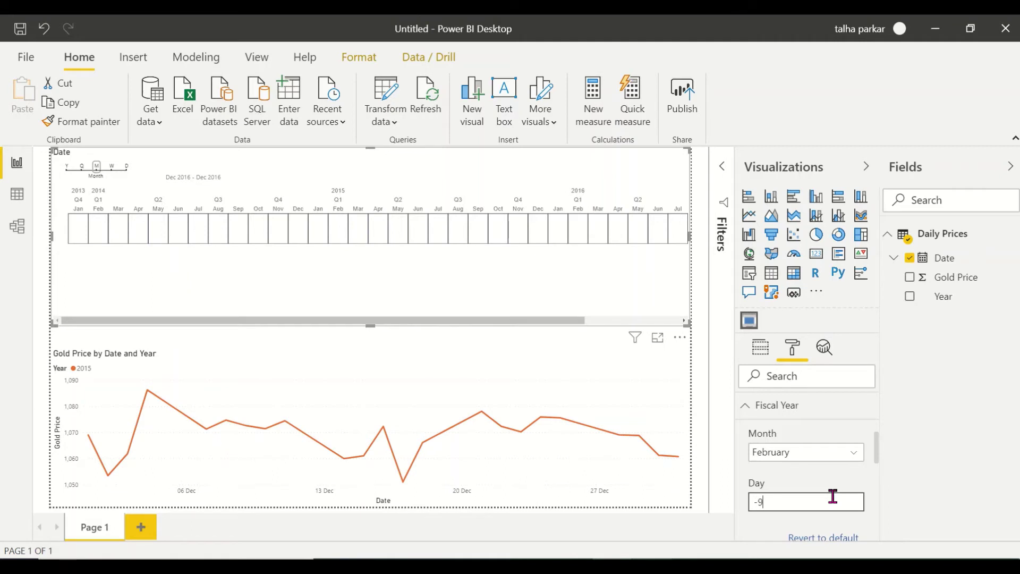
text(-9)
key(Return)
scroll(828, 472, down, 3)
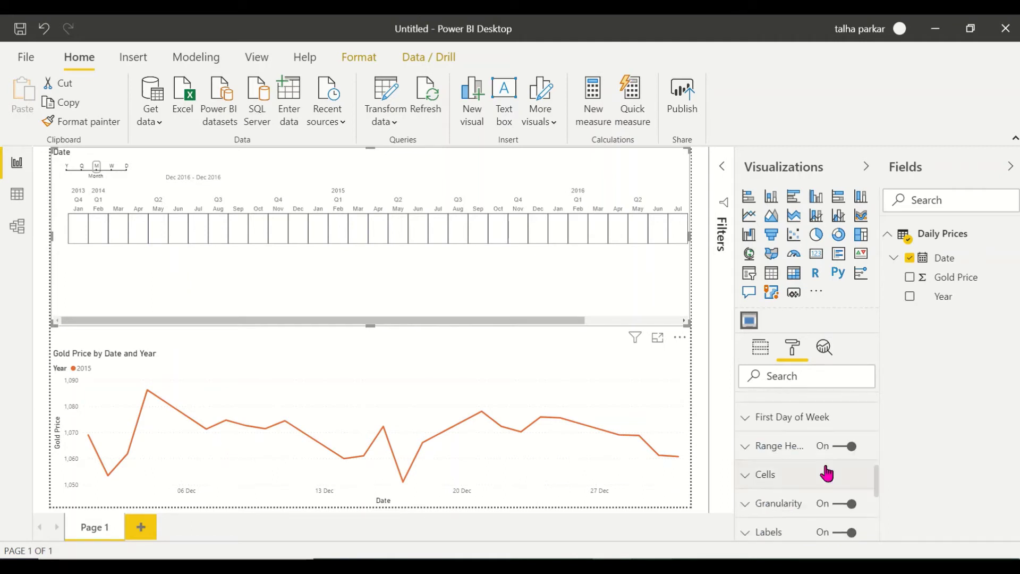
Make Monday the timeline's first day of the week and switch Day Selection off.
click(786, 416)
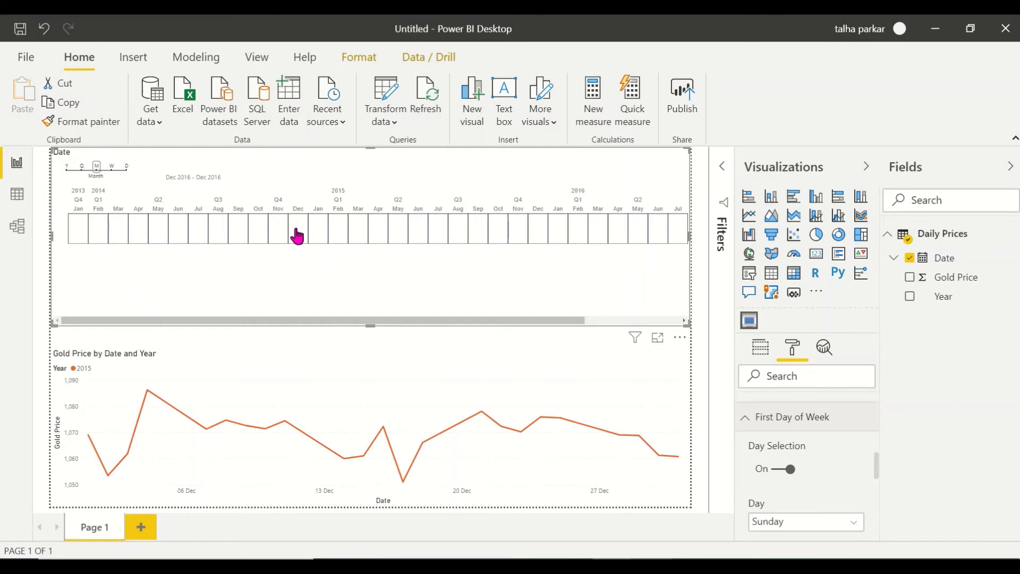
click(789, 470)
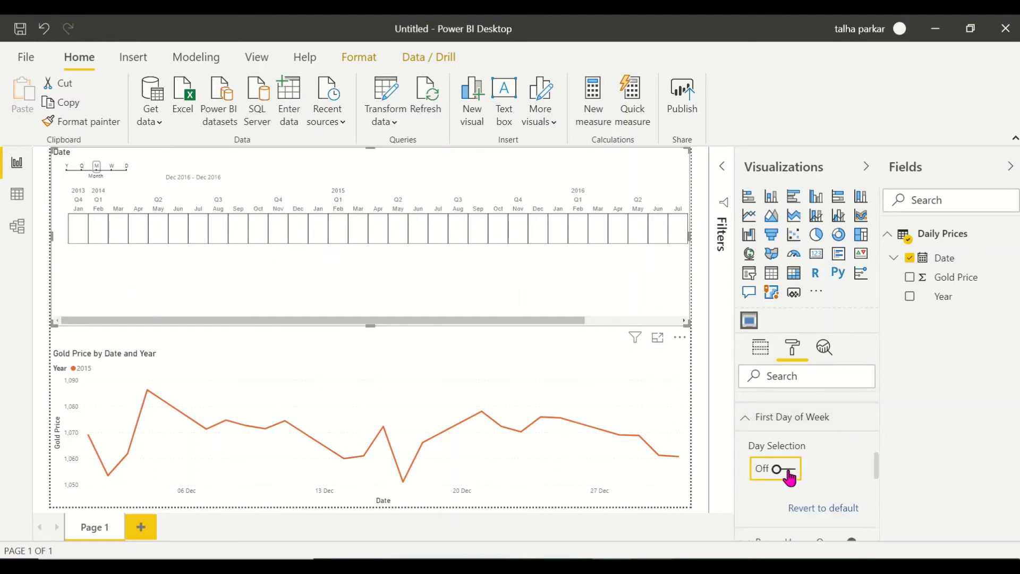
click(789, 469)
scroll(788, 470, down, 1)
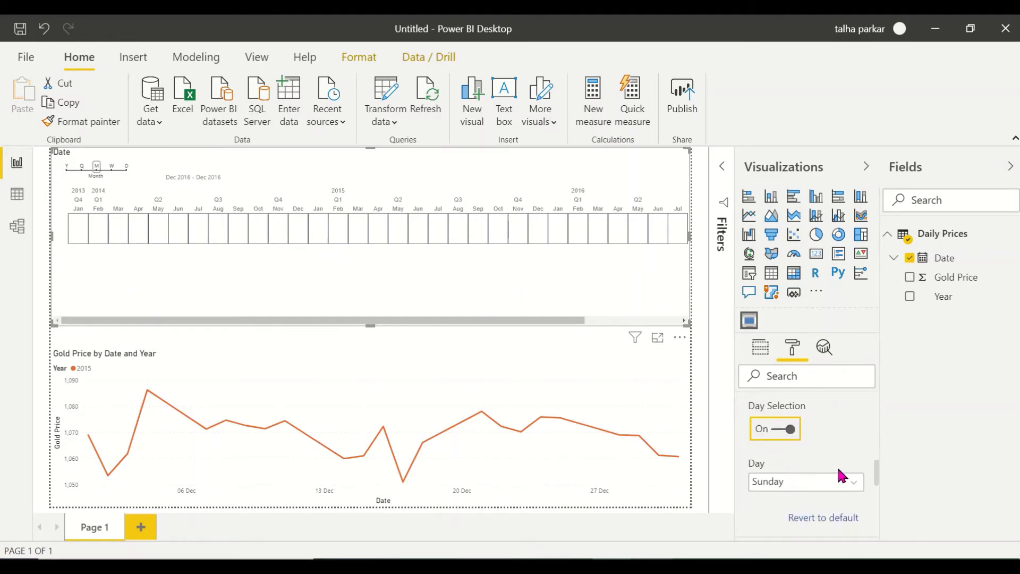
click(840, 484)
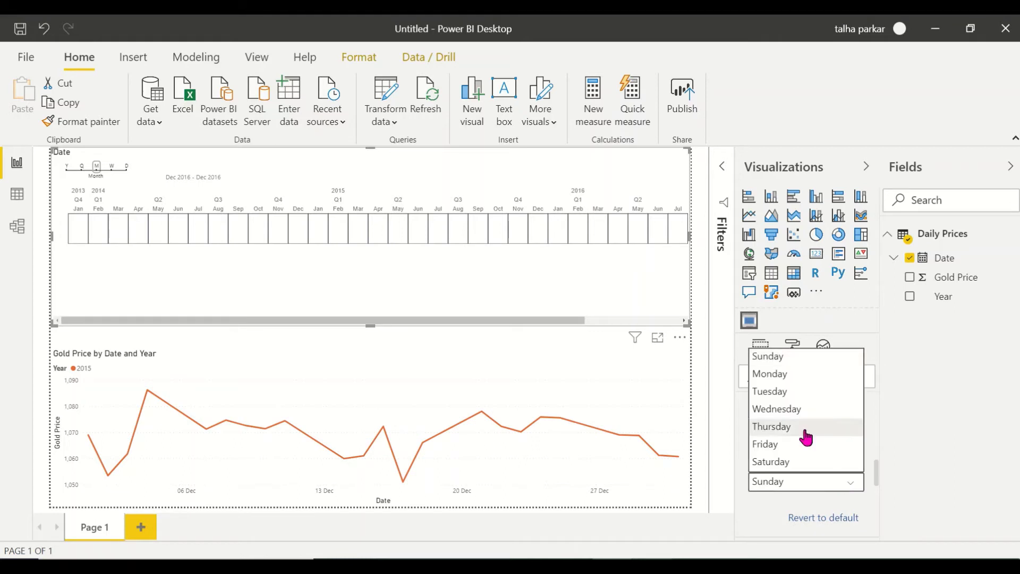
click(799, 381)
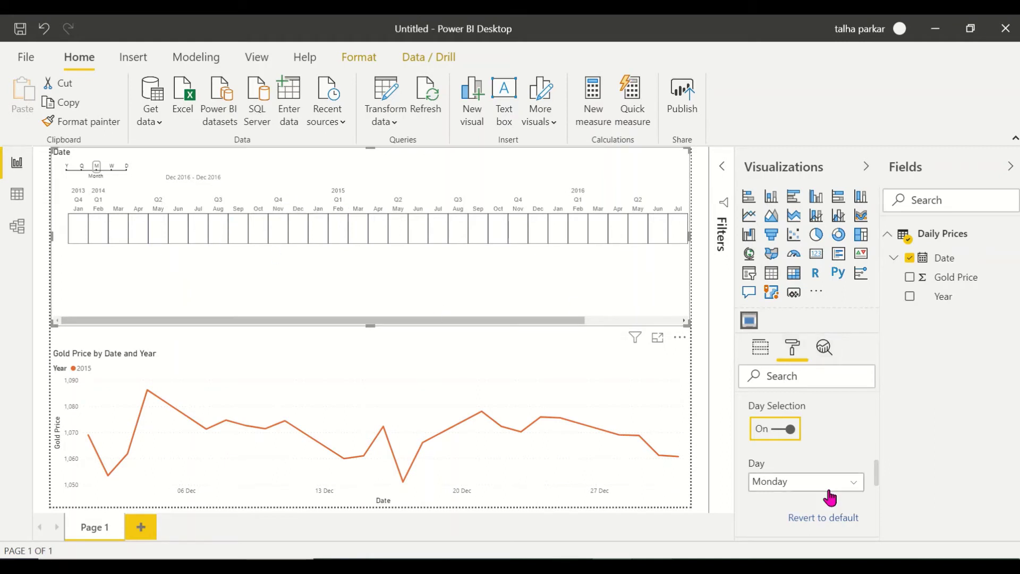
scroll(830, 498, down, 2)
scroll(804, 462, up, 1)
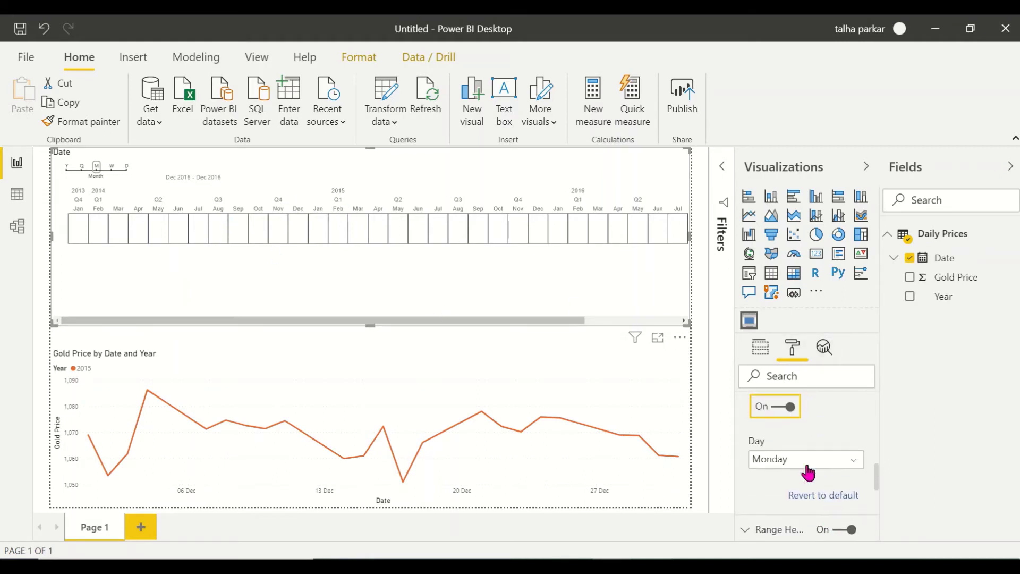
click(784, 408)
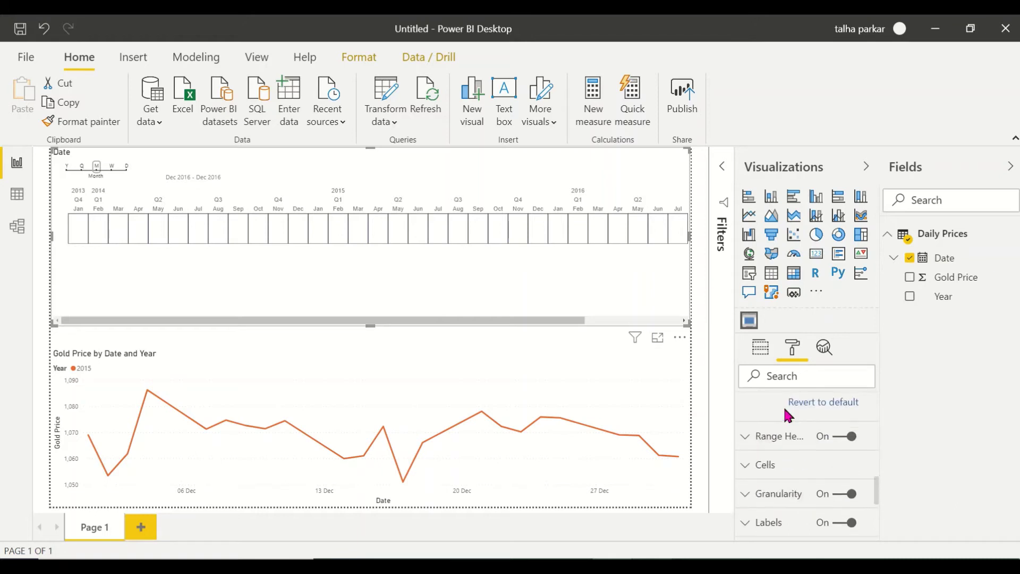
Select Jan 2013 through Dec 2016 on the timeline slicer.
click(781, 435)
scroll(829, 481, down, 2)
scroll(838, 488, up, 2)
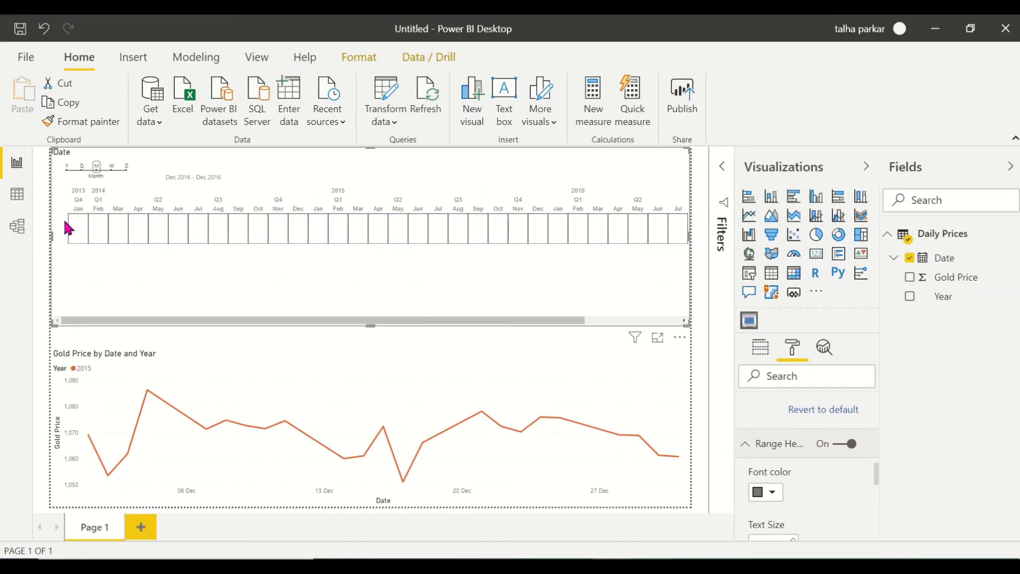
click(78, 228)
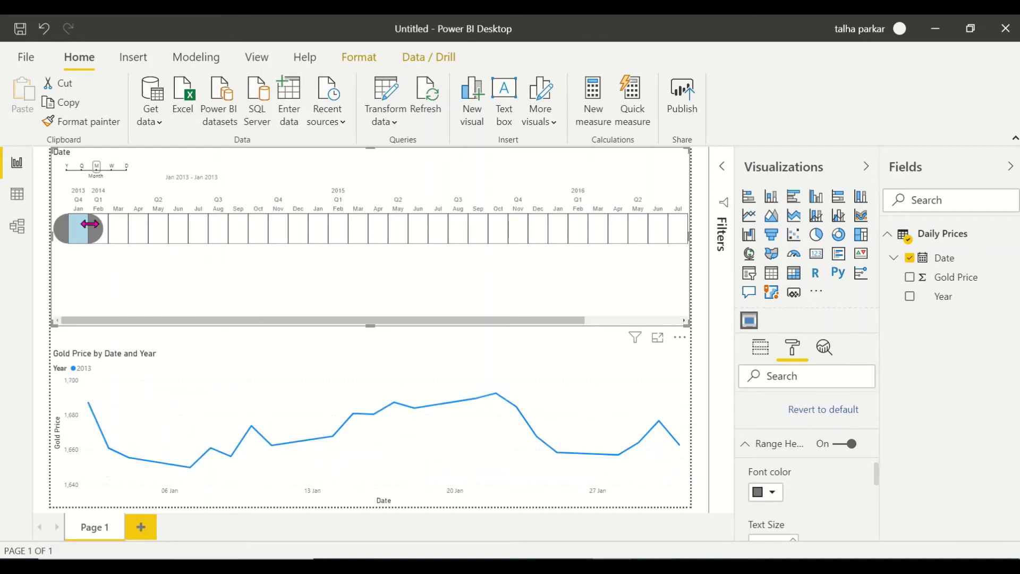
drag(90, 224, 695, 248)
drag(578, 320, 719, 312)
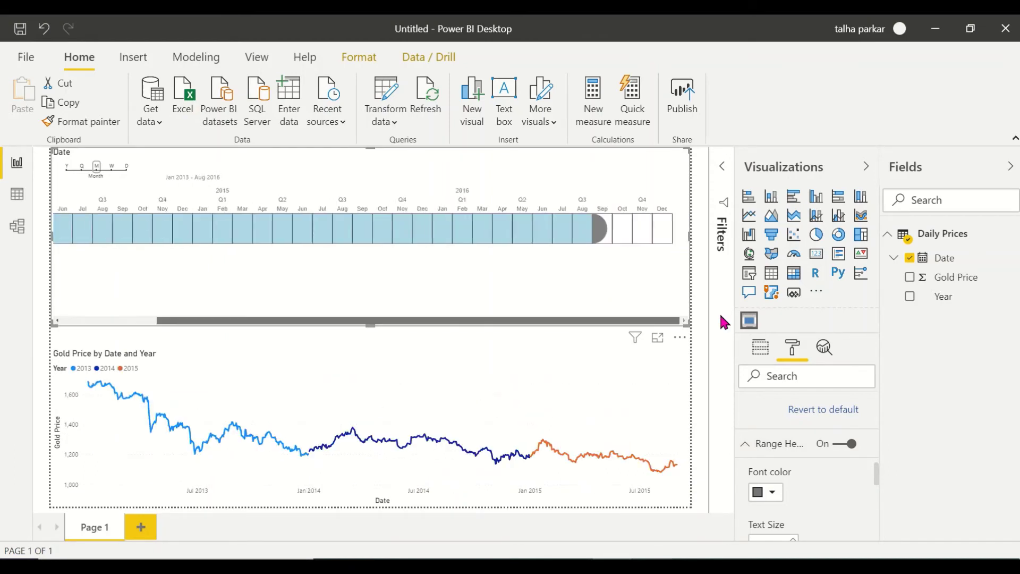
drag(597, 227, 688, 238)
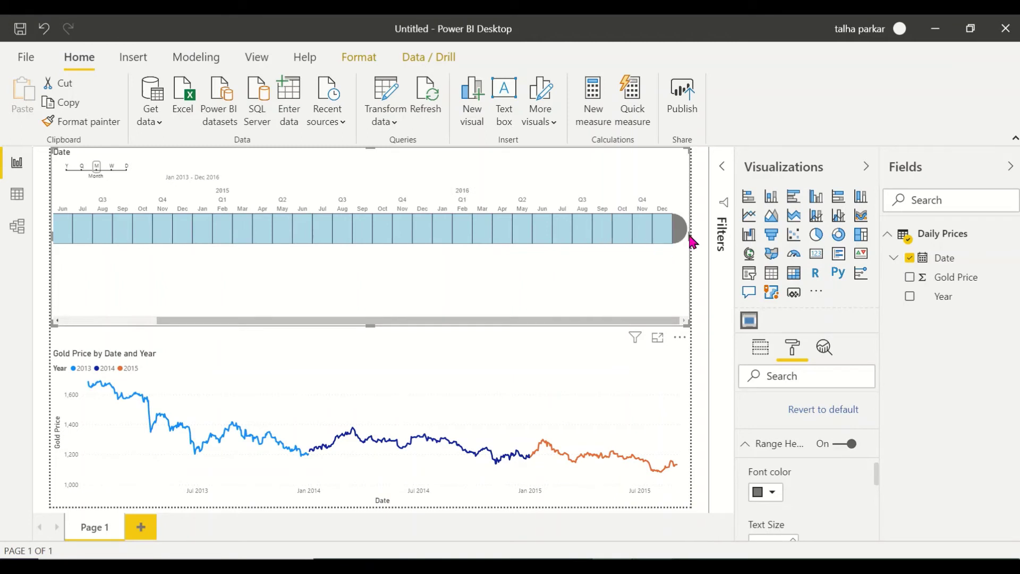
Make the range header text dark blue and raise its size to 15 pt.
scroll(558, 326, up, 3)
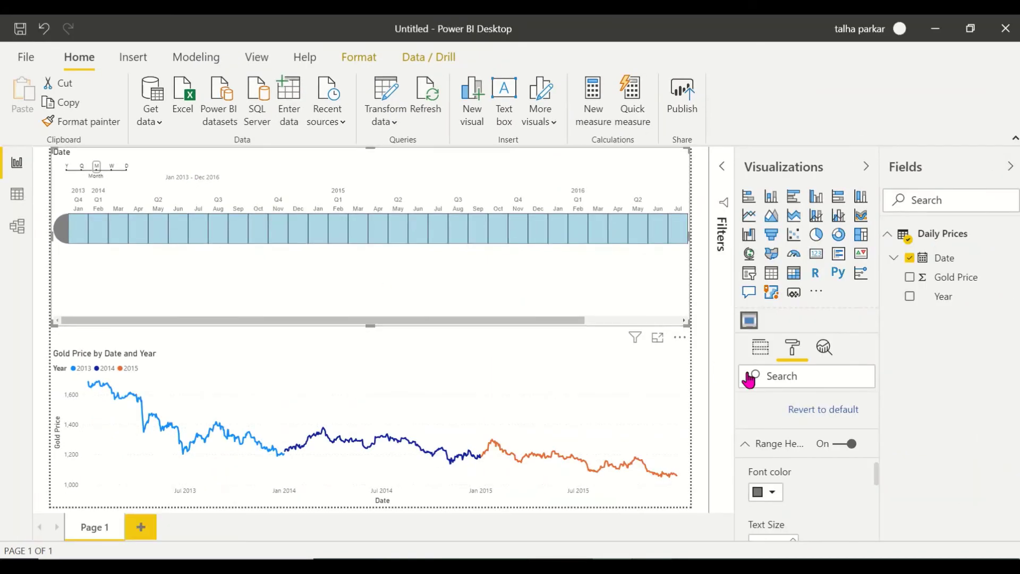
click(774, 491)
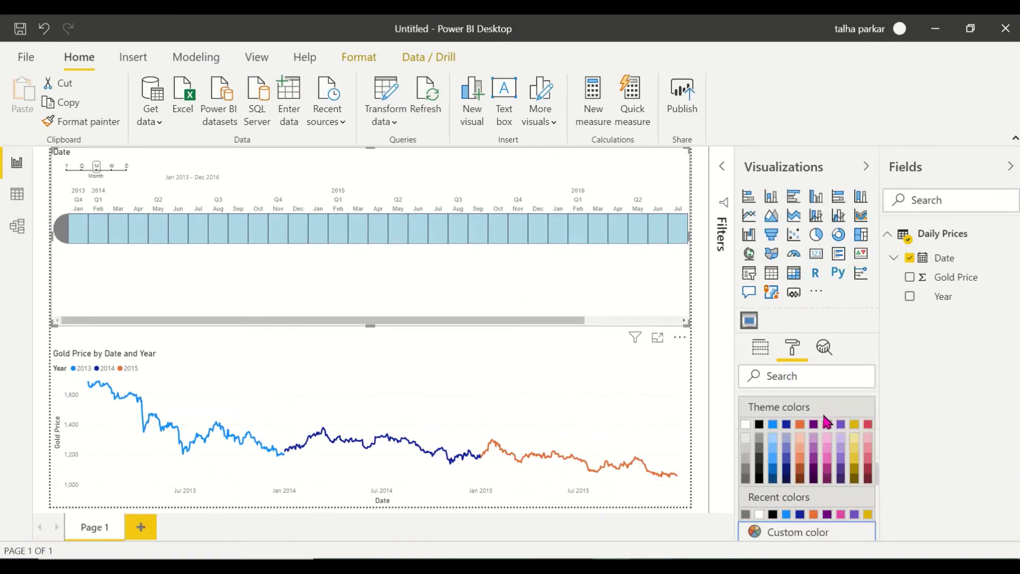
click(787, 424)
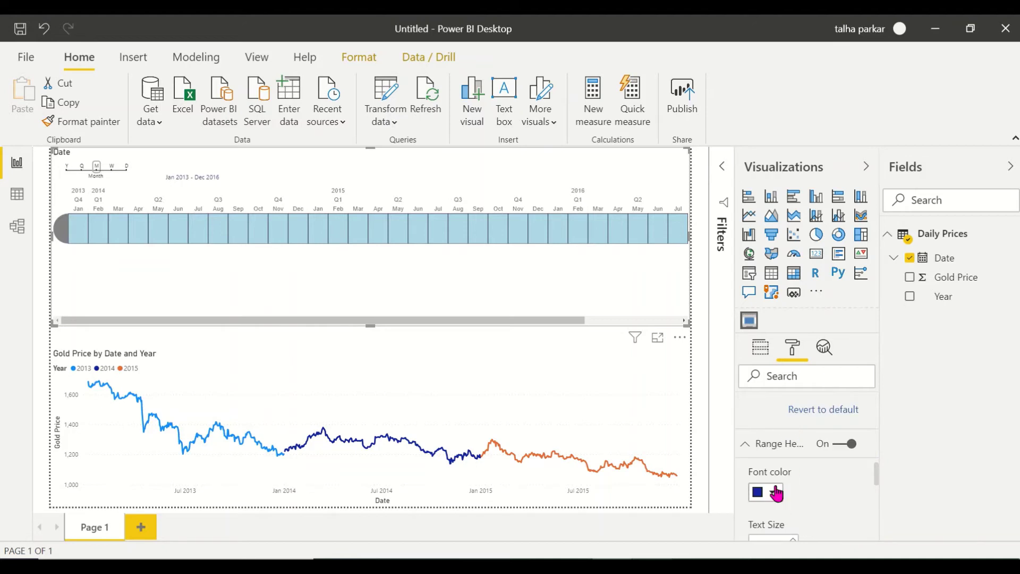
scroll(801, 502, down, 2)
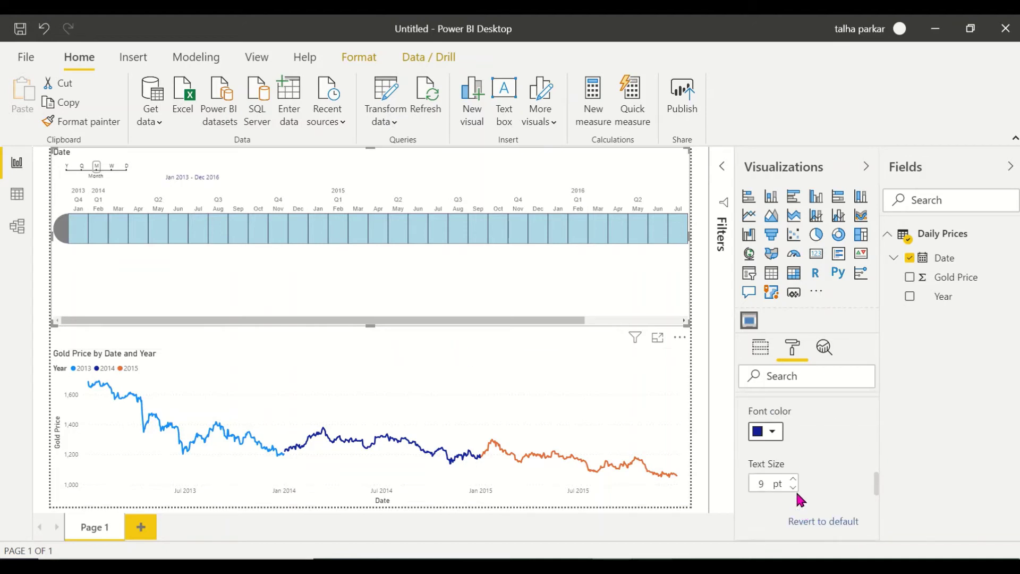
click(794, 480)
Try black, then pink, as the selected timeline cell colour.
scroll(824, 445, down, 2)
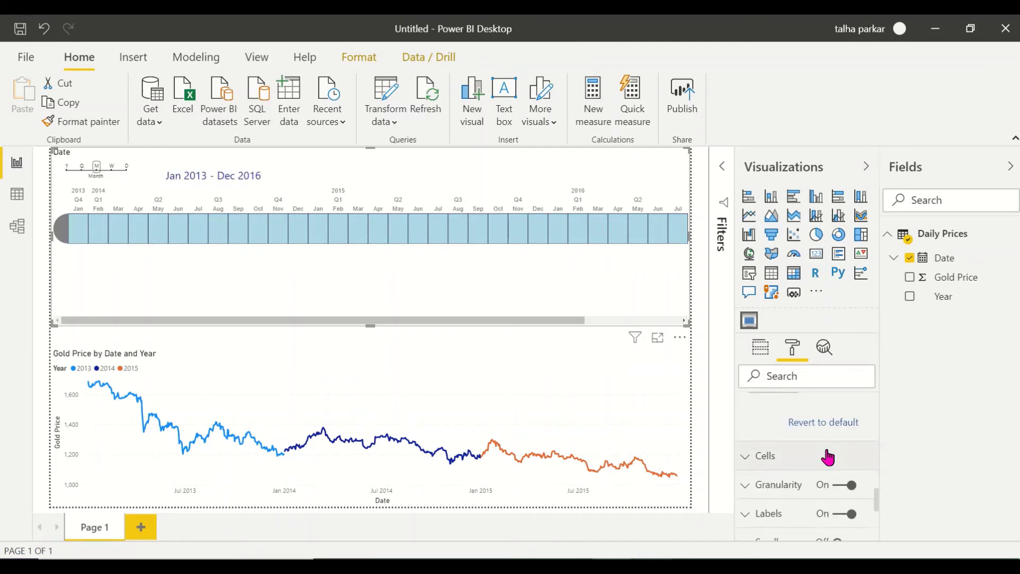
click(827, 457)
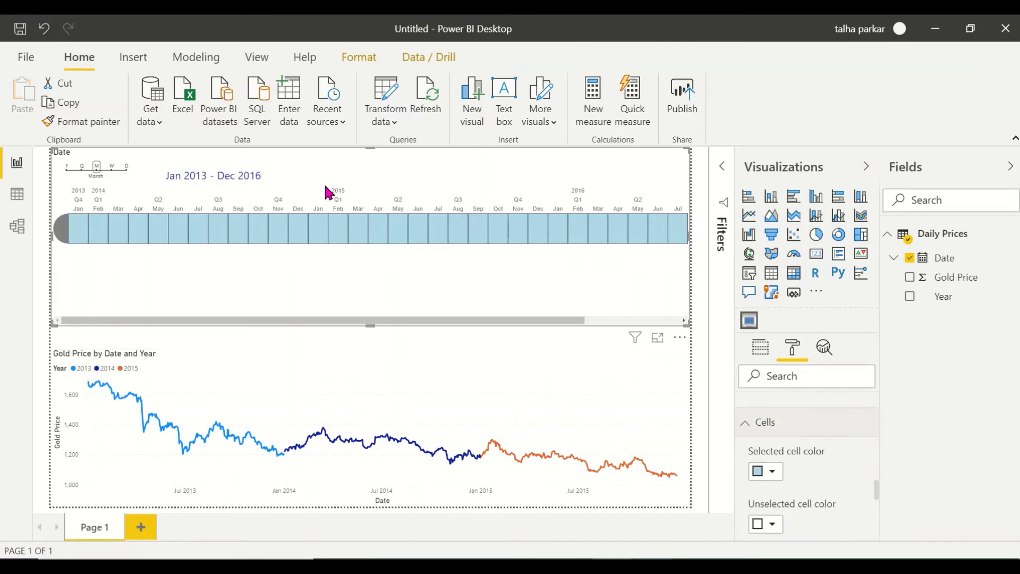
click(773, 470)
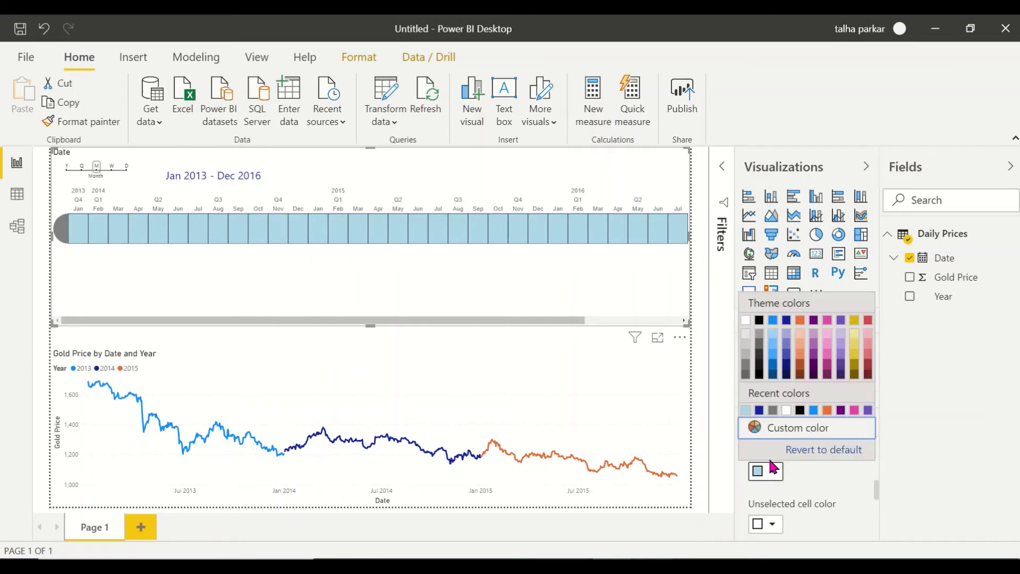
click(760, 375)
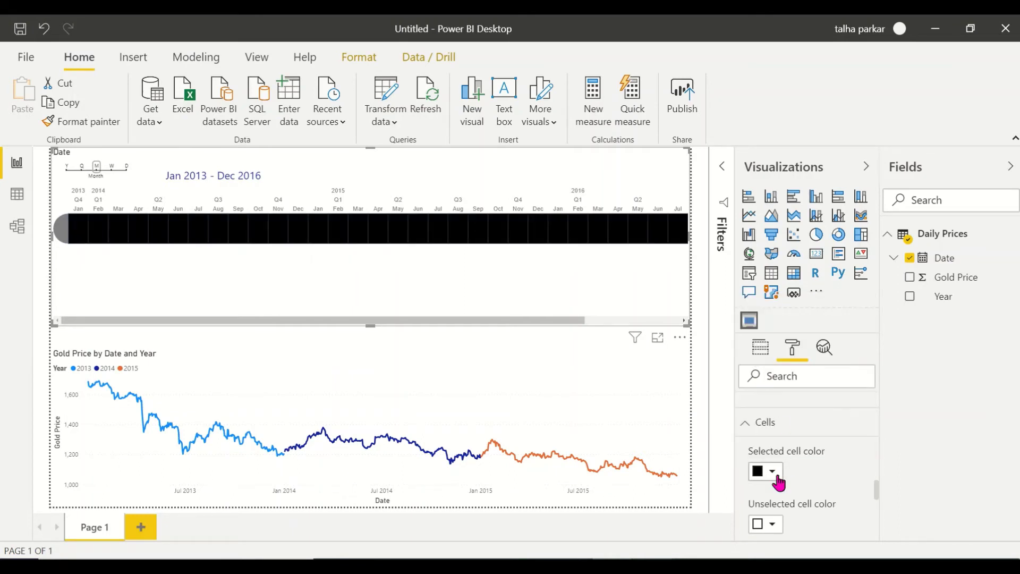
click(776, 478)
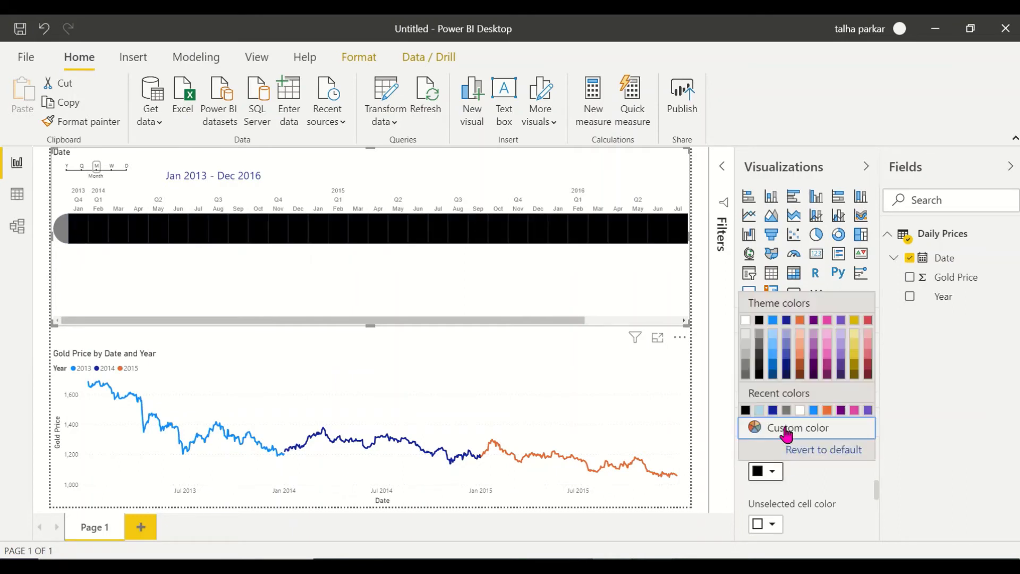
click(827, 364)
scroll(788, 485, down, 1)
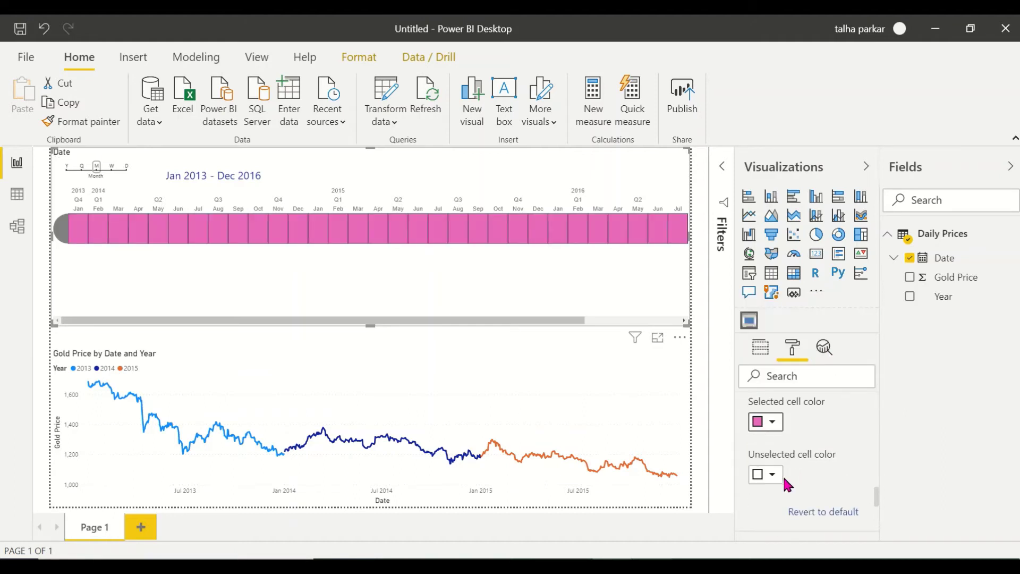
click(776, 479)
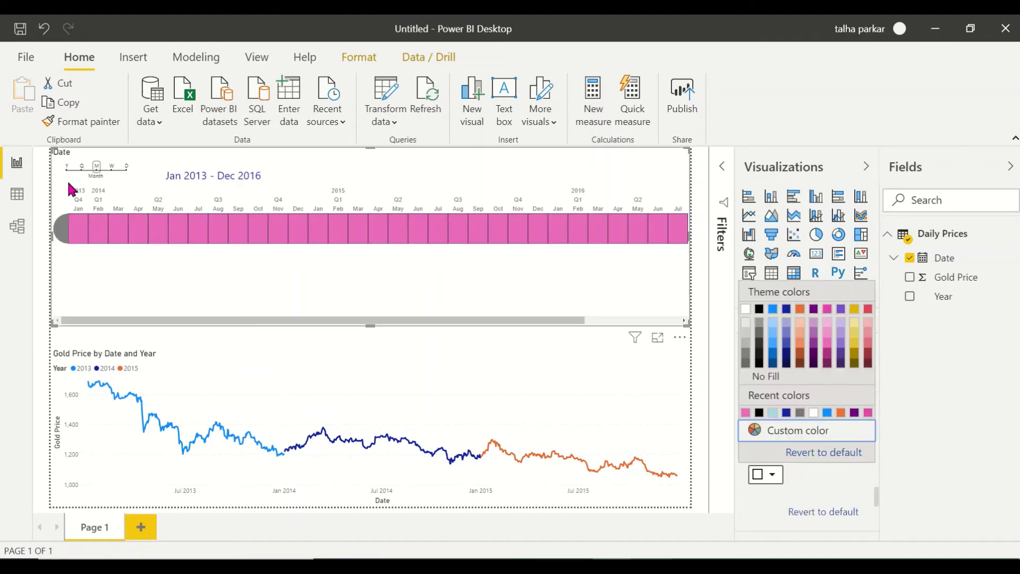
Start the selection at Dec 2014 and try orange, then white, for unselected cells.
drag(63, 223, 285, 225)
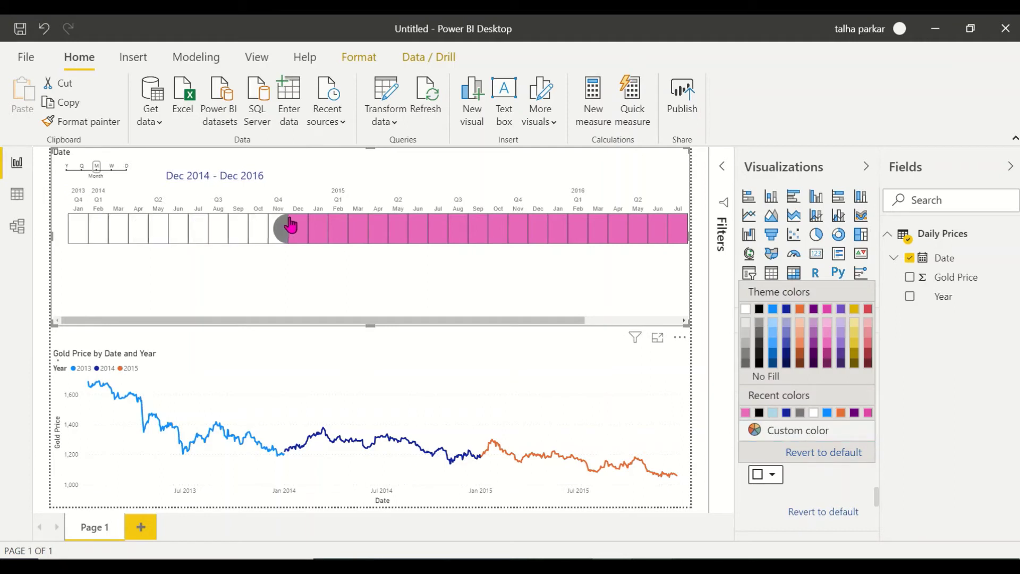
click(840, 413)
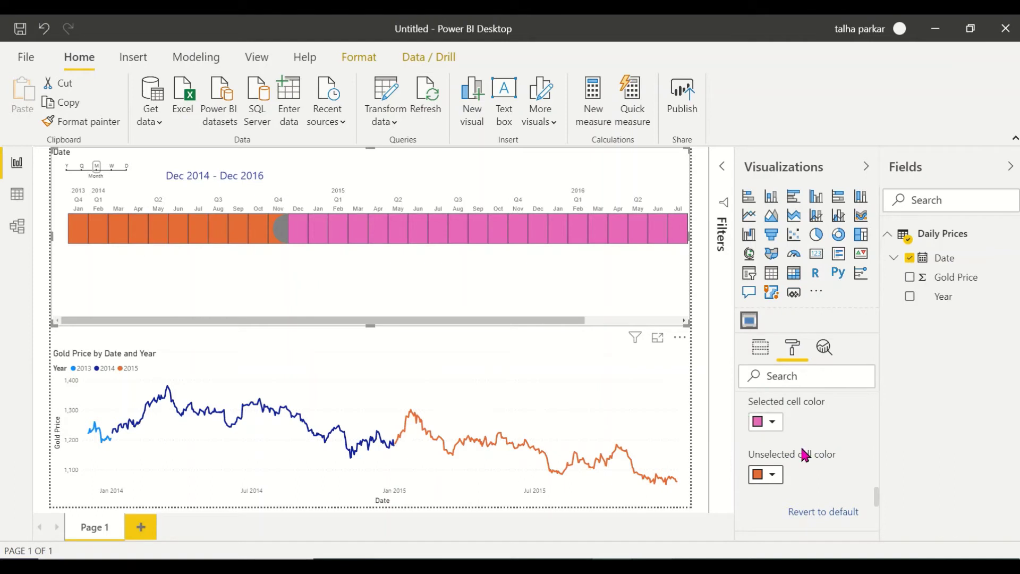
click(777, 475)
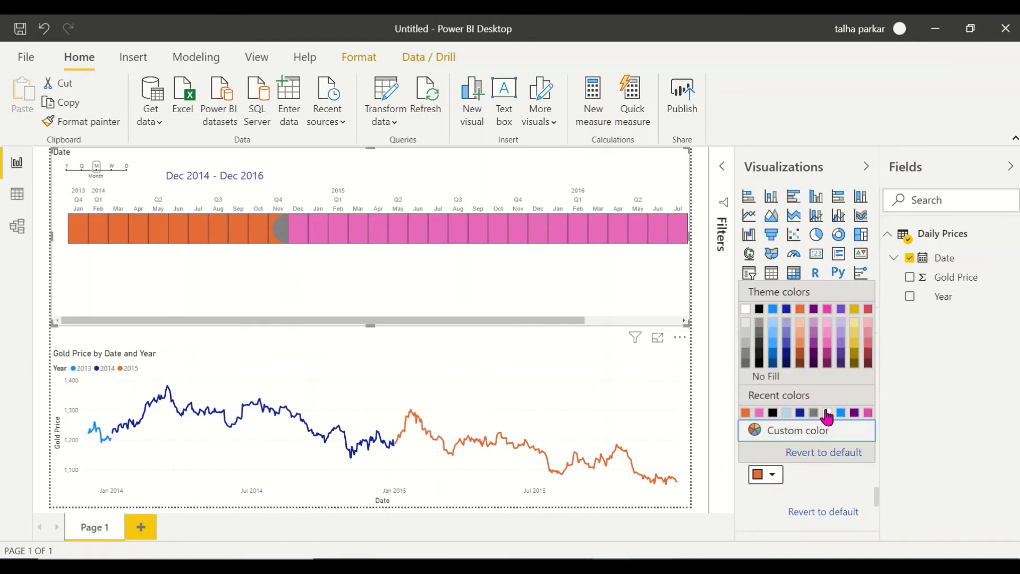
click(827, 413)
Try grey for selected cells and dark grey for unselected cells.
click(771, 422)
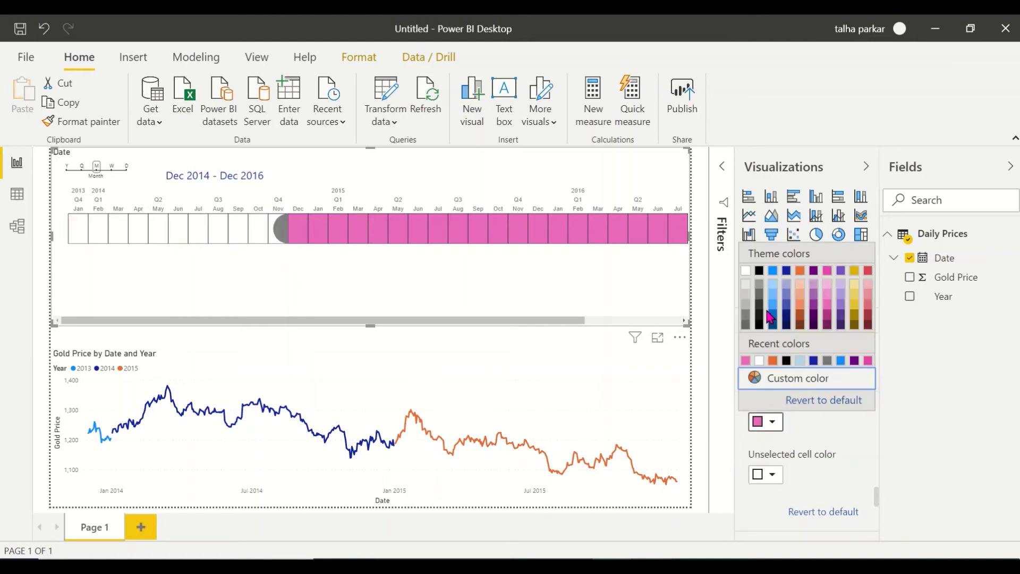
click(760, 287)
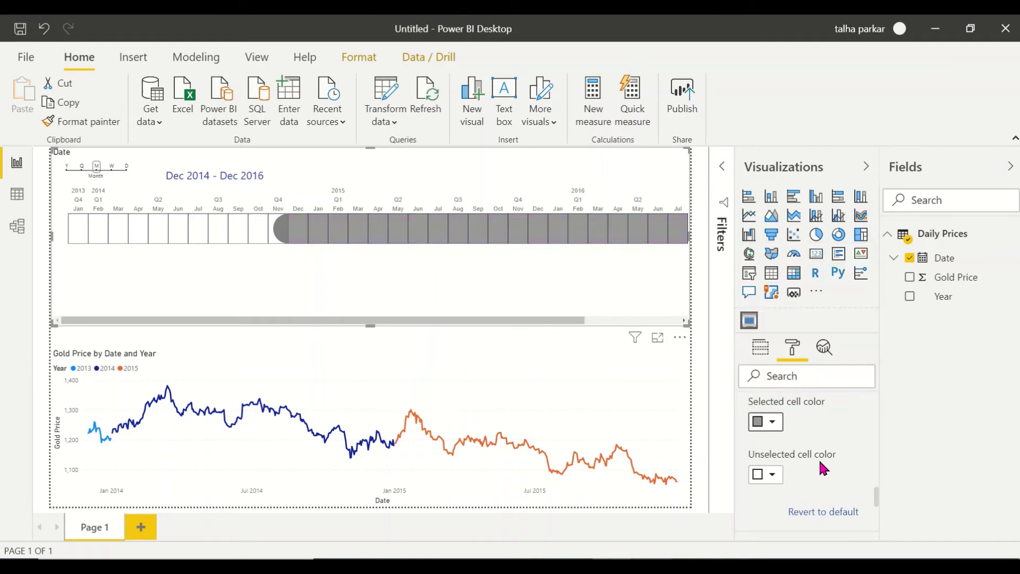
scroll(820, 464, down, 1)
click(771, 430)
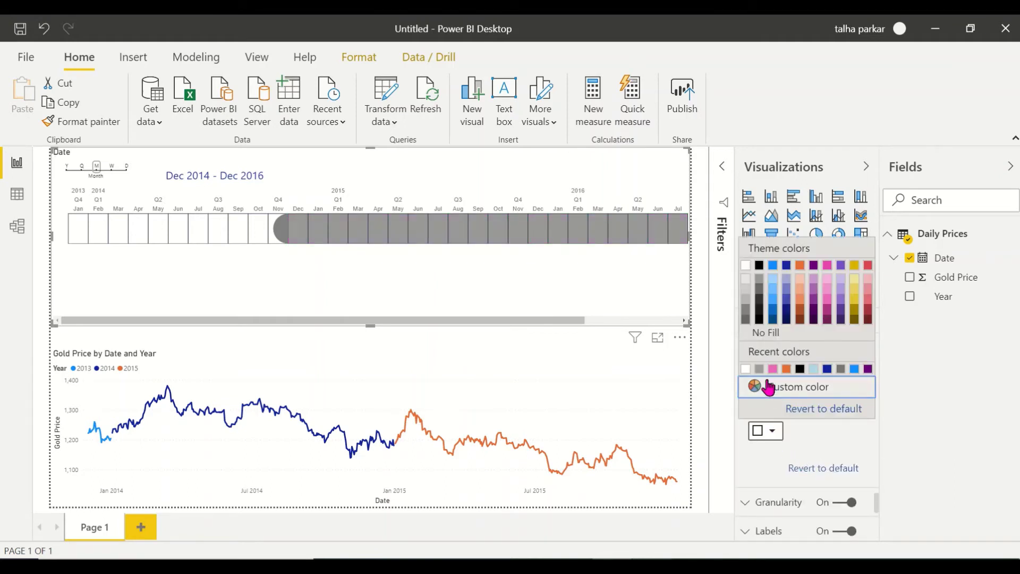
click(761, 295)
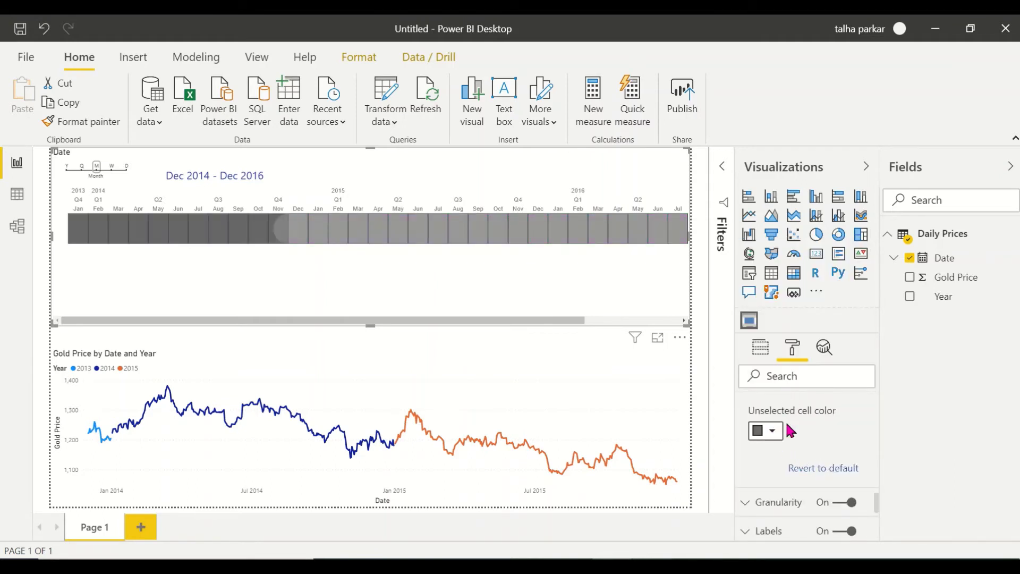
Set unselected cells to white and selected cells to dark grey.
scroll(770, 436, up, 1)
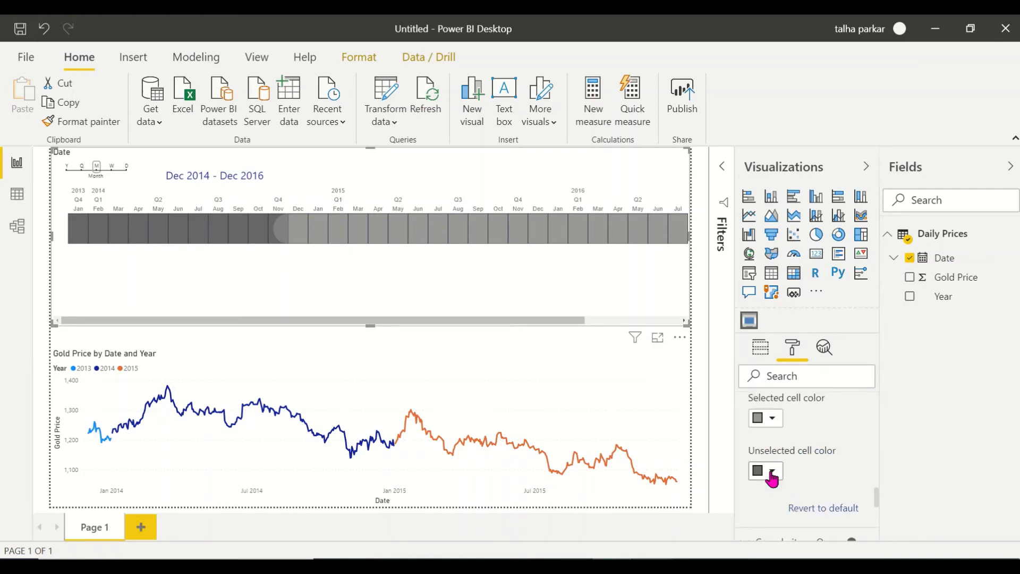
click(771, 477)
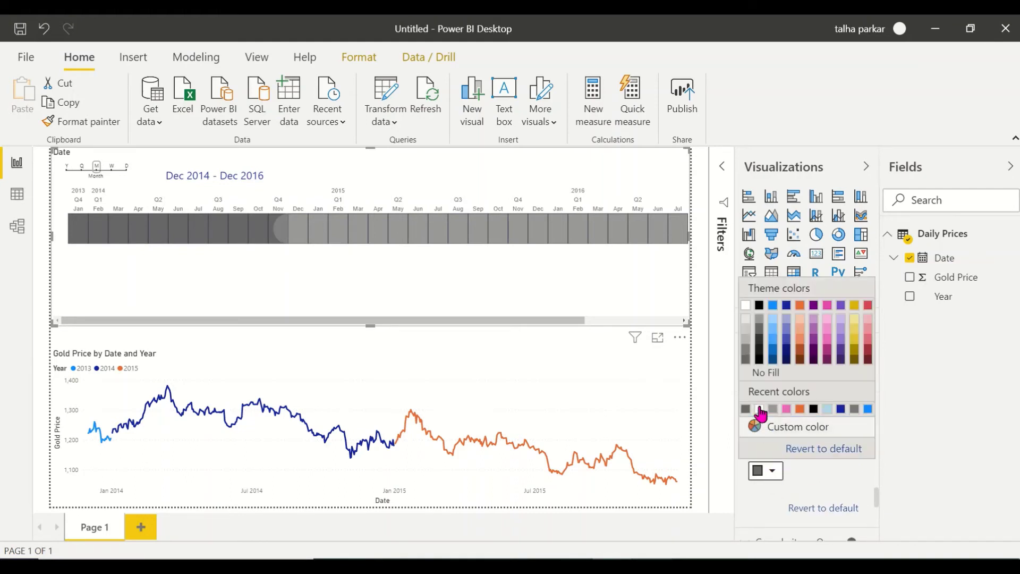
click(760, 409)
click(772, 419)
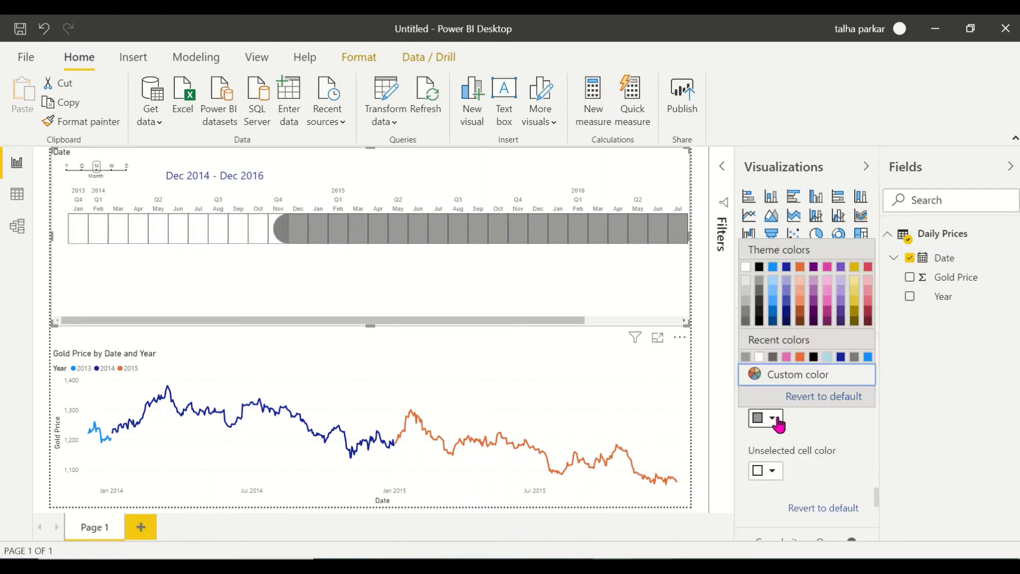
click(760, 306)
scroll(797, 457, down, 1)
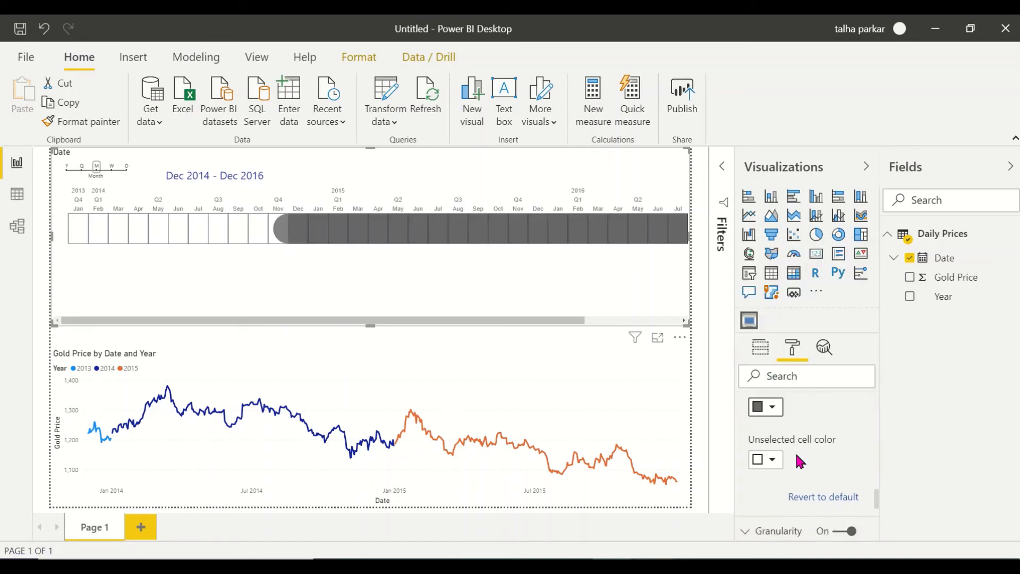
scroll(796, 457, down, 2)
Try week, quarter and year levels on the timeline's granularity scale.
click(797, 457)
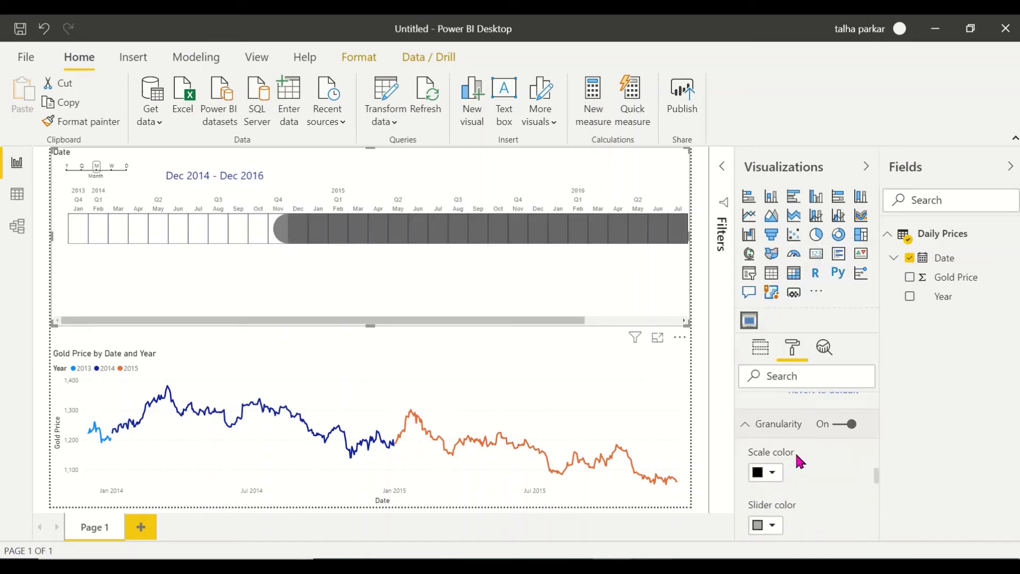
scroll(796, 460, down, 1)
click(778, 441)
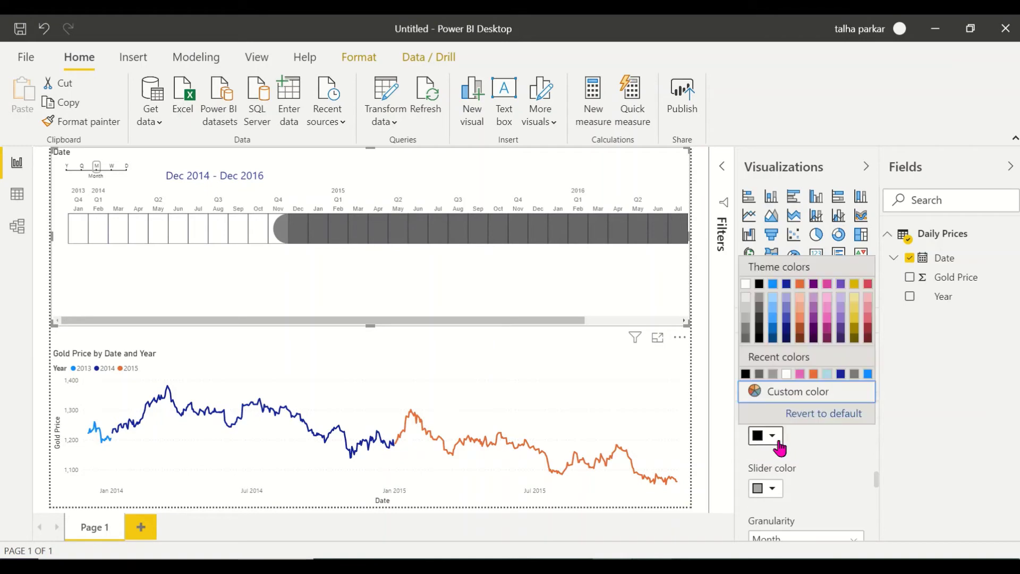
click(780, 448)
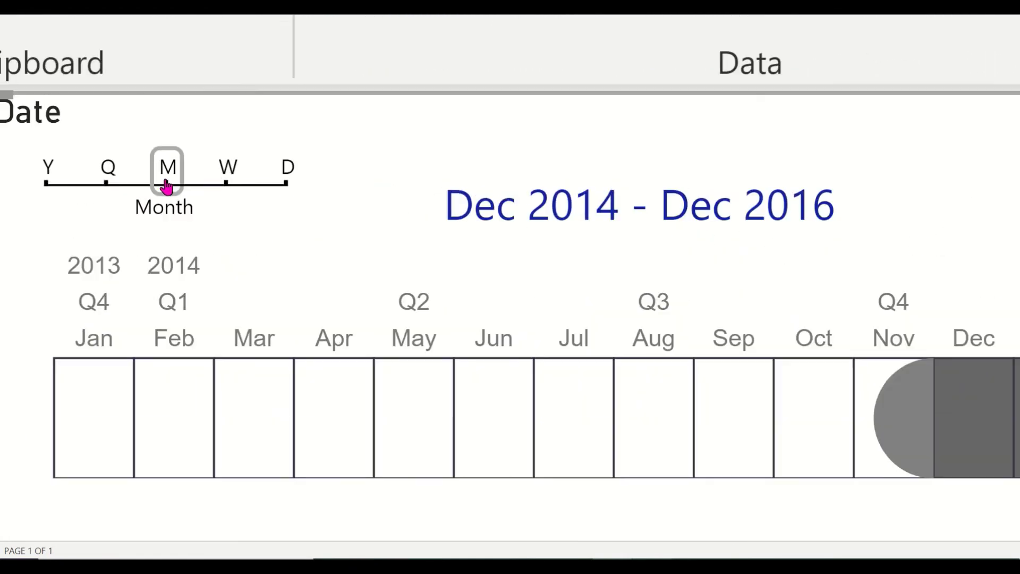
drag(166, 186, 227, 185)
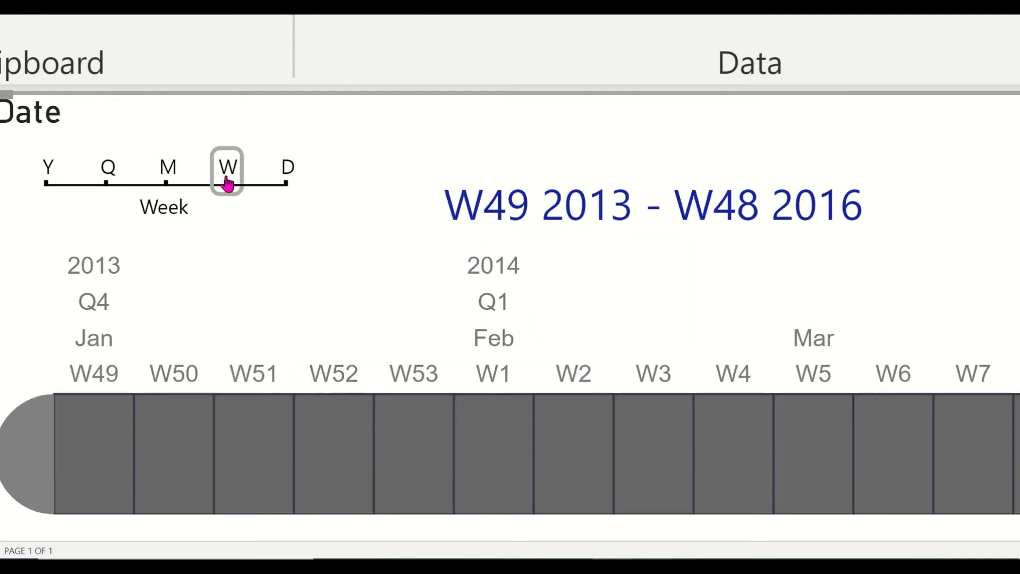
click(125, 170)
click(44, 177)
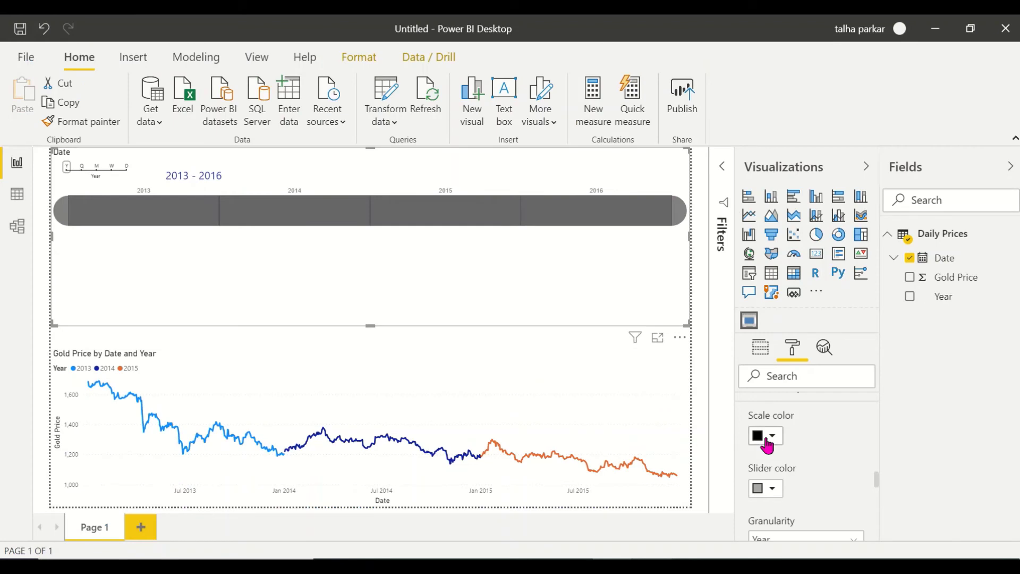
Make the granularity scale red.
scroll(770, 445, down, 1)
scroll(769, 445, up, 1)
click(775, 422)
click(774, 424)
click(774, 424)
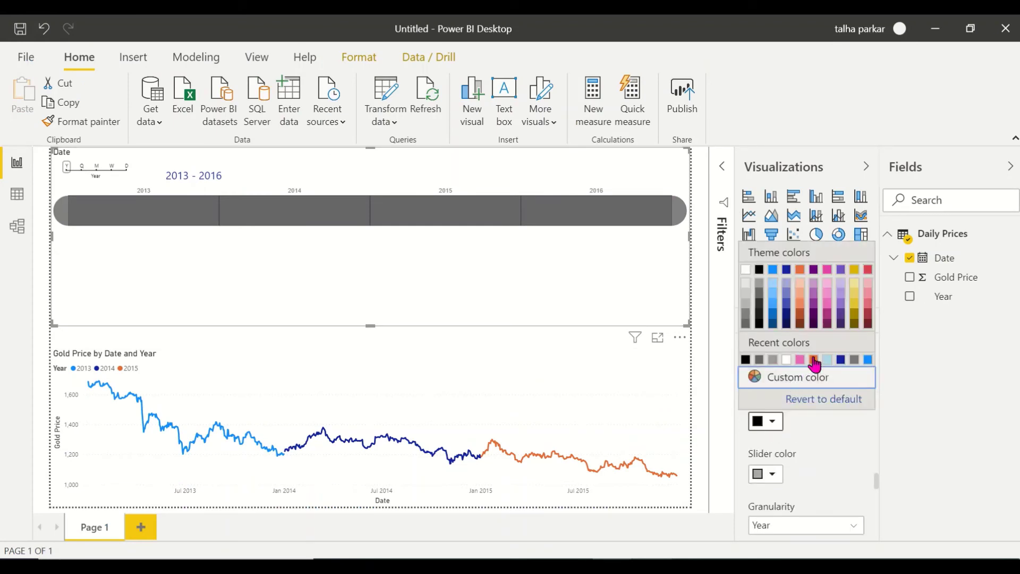
click(868, 271)
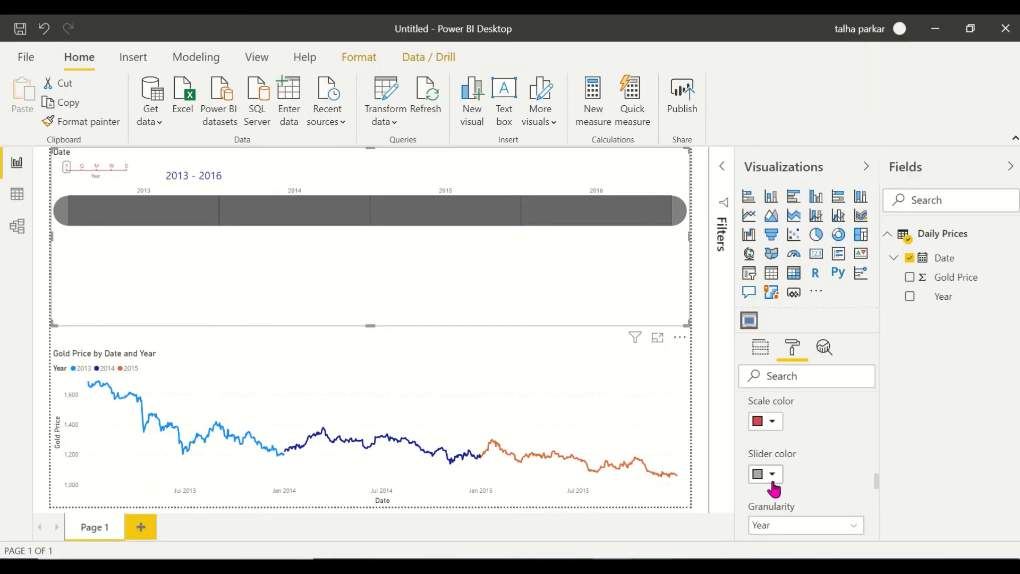
Make the slider brown and switch the timeline to weeks, W49 2013 – W48 2016.
click(773, 481)
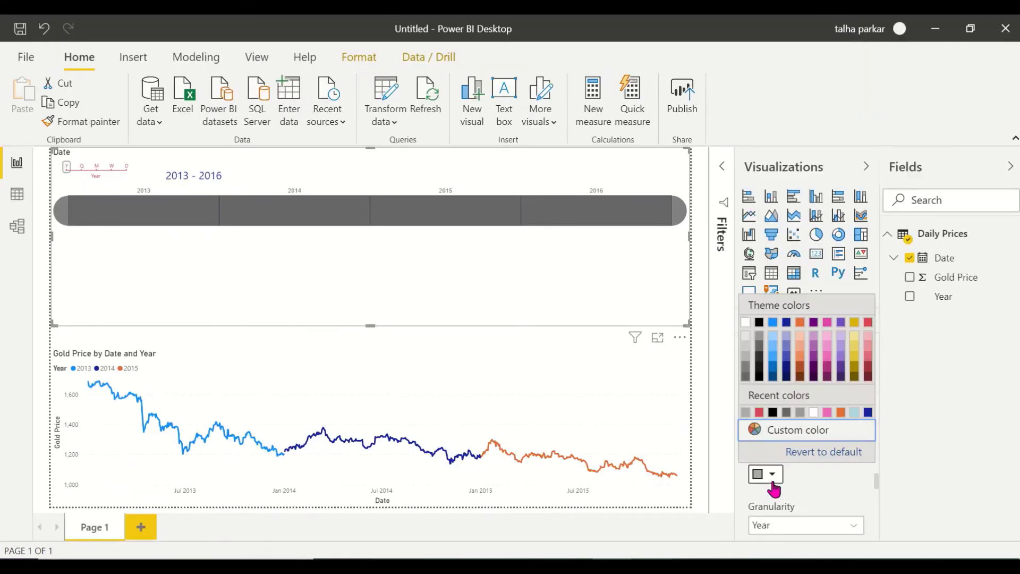
click(801, 371)
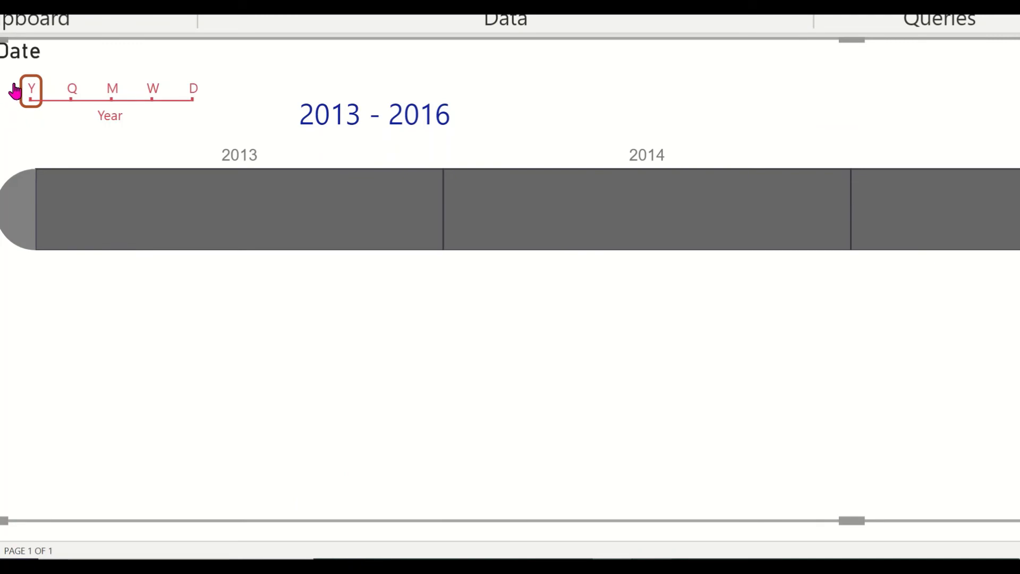
click(33, 104)
click(70, 91)
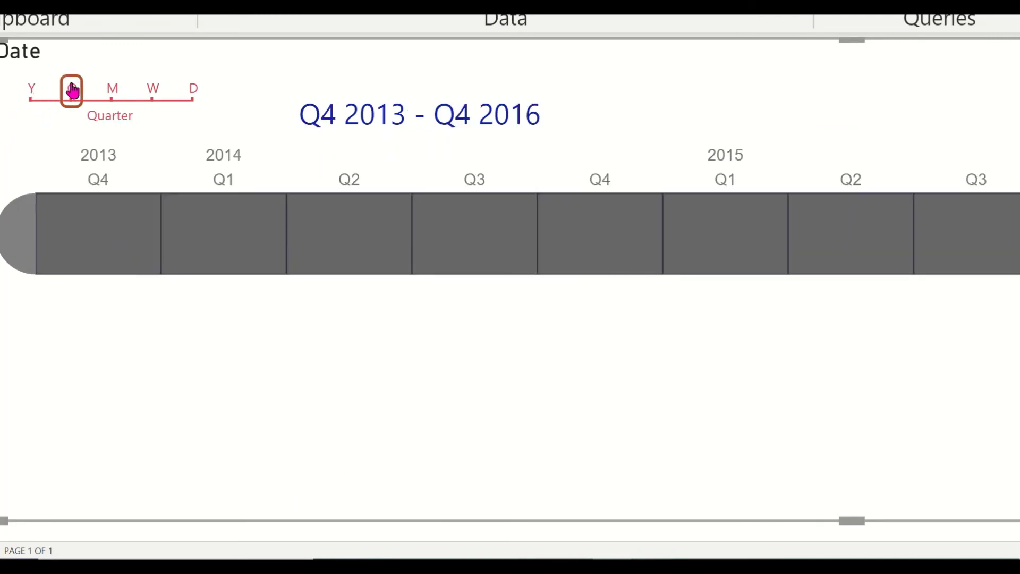
click(151, 102)
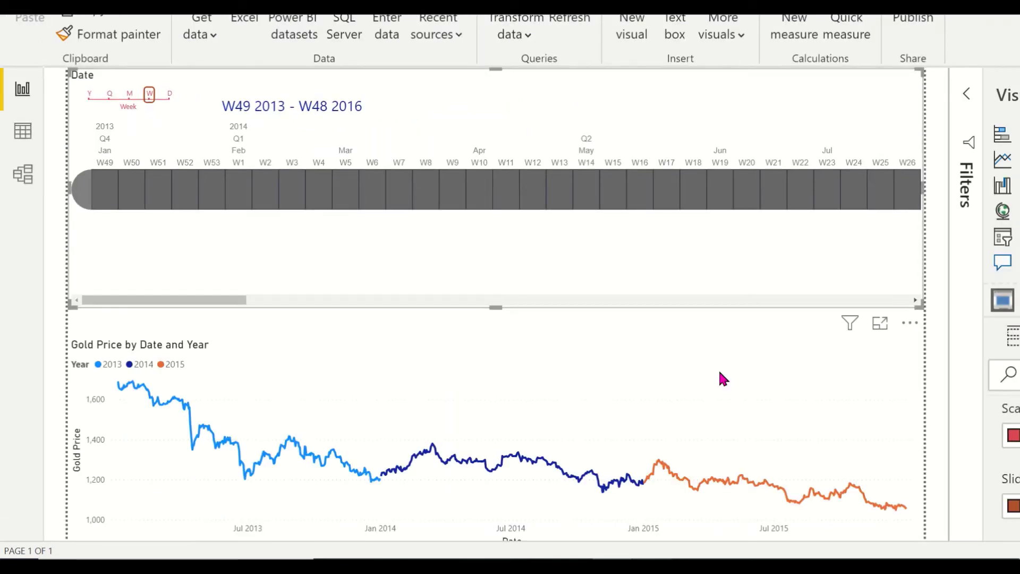
scroll(785, 419, down, 1)
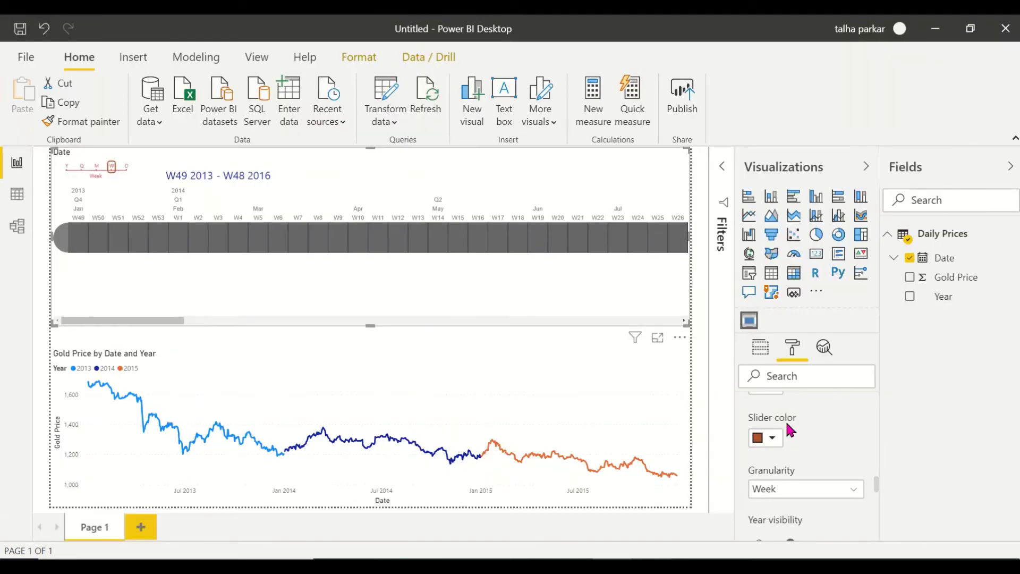
Try Day and Week granularity on the timeline slicer.
click(840, 500)
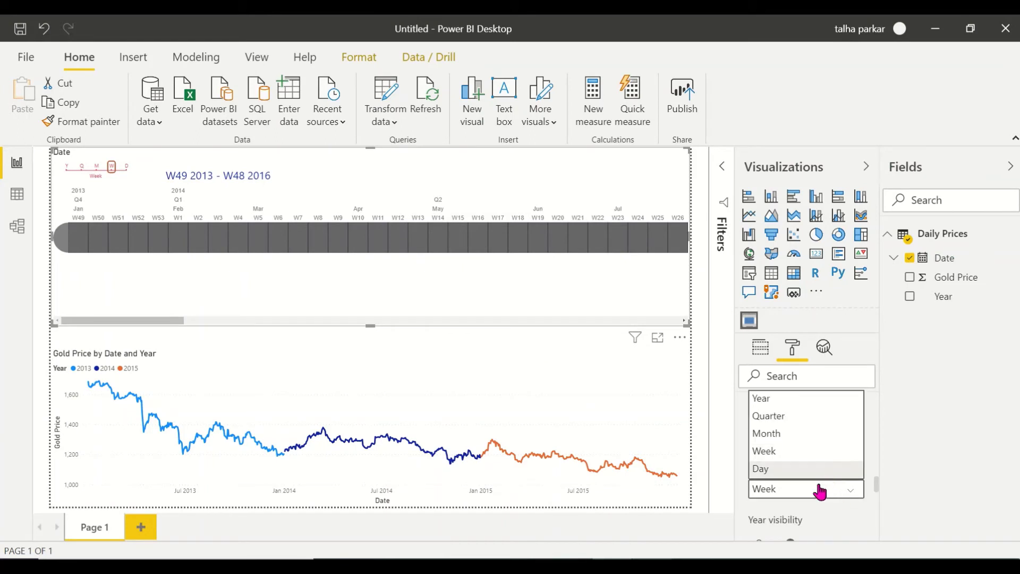
click(126, 167)
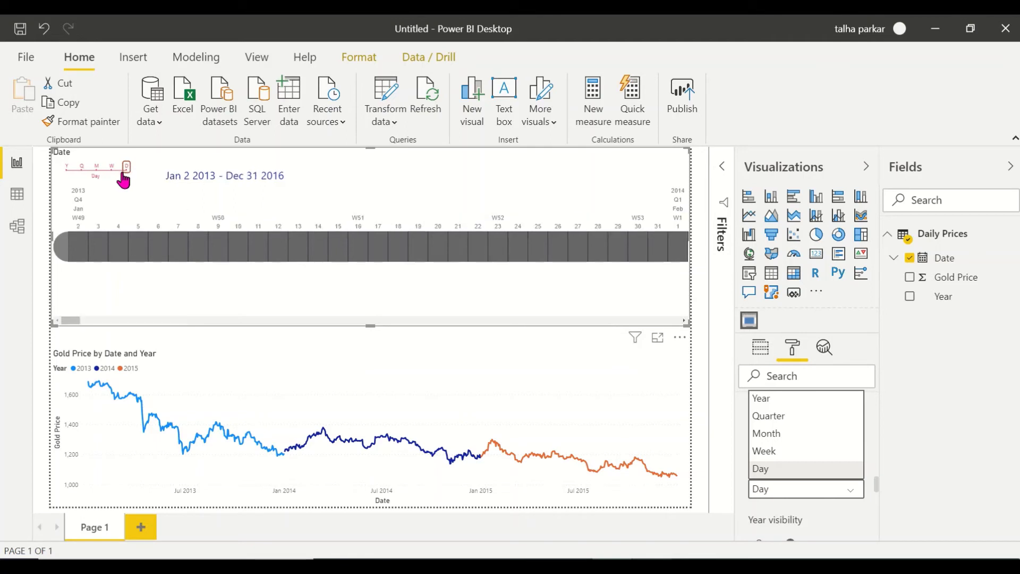
drag(119, 170, 66, 169)
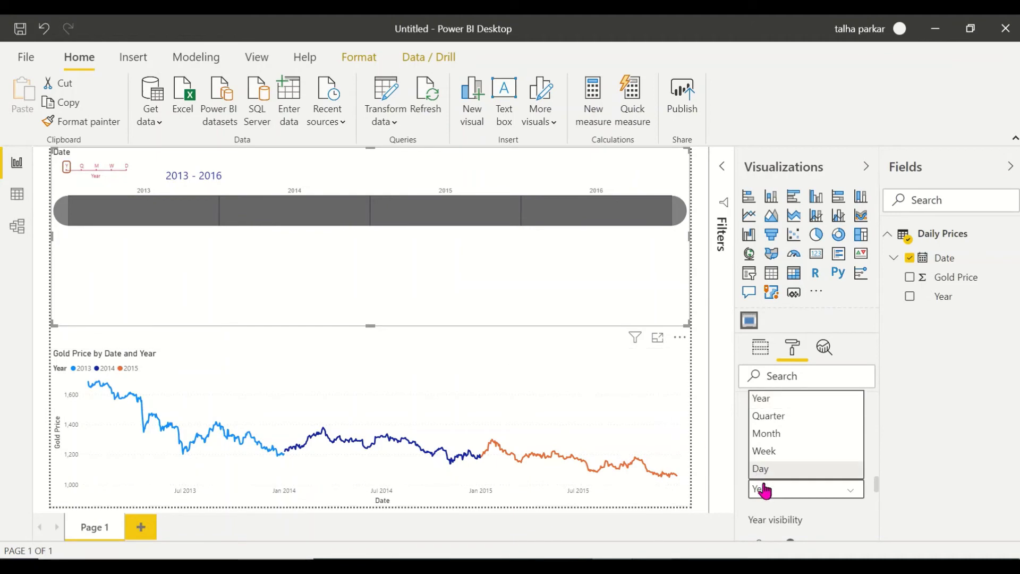
click(821, 451)
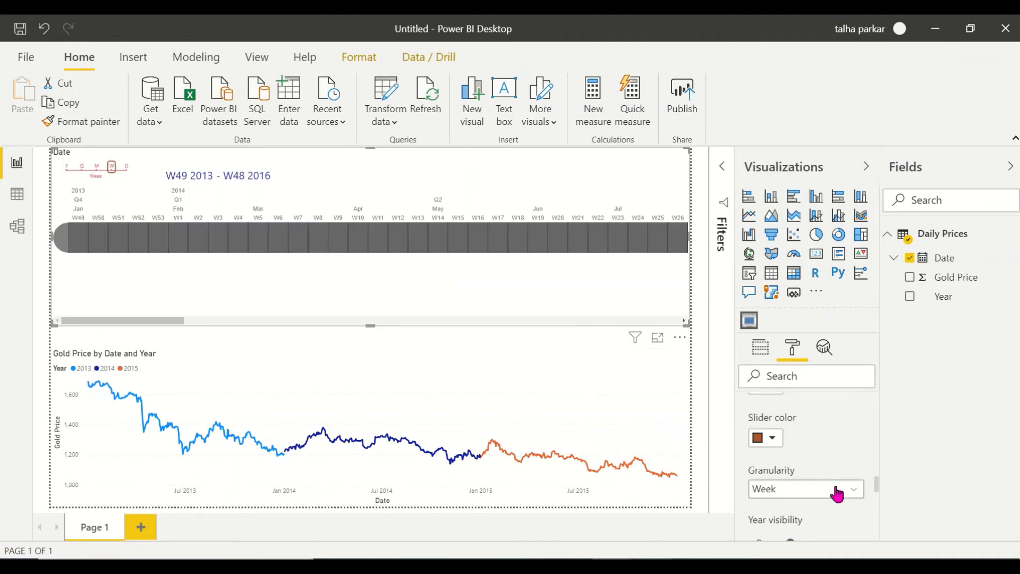
click(837, 493)
click(827, 453)
Cycle through Quarter, Year and Day, then settle on Month granularity.
click(850, 494)
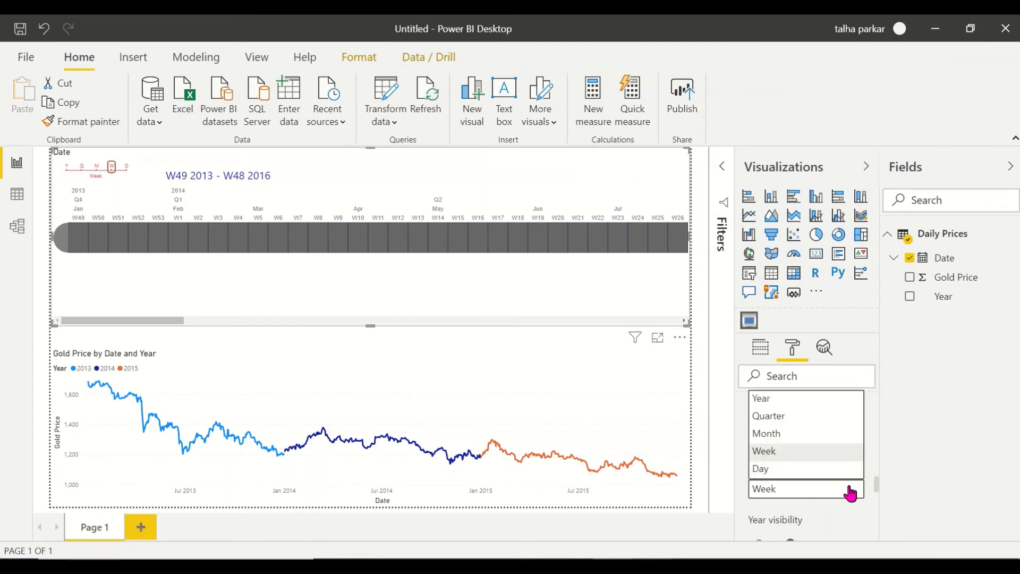
click(830, 418)
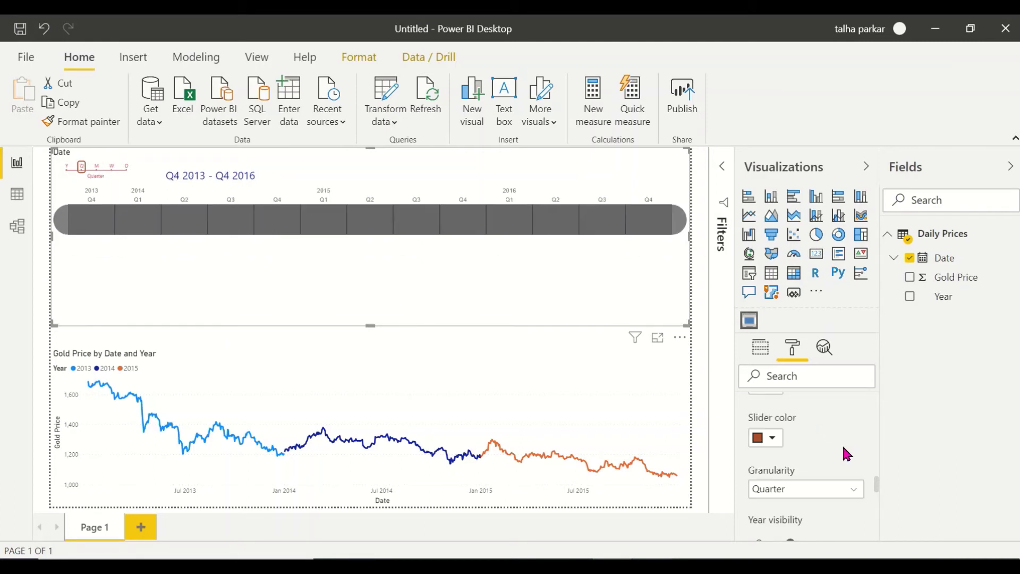
click(861, 493)
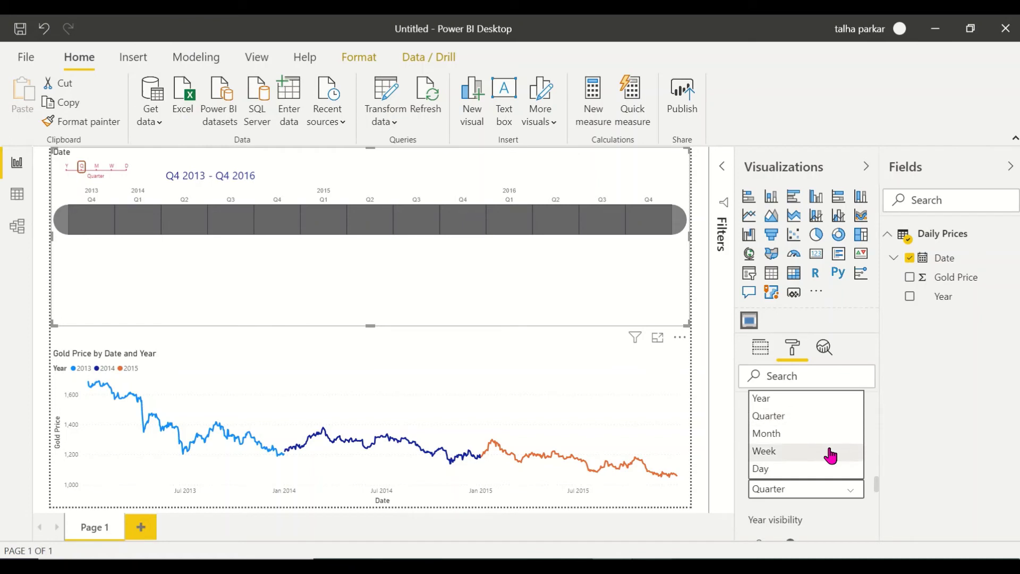
click(796, 399)
click(827, 489)
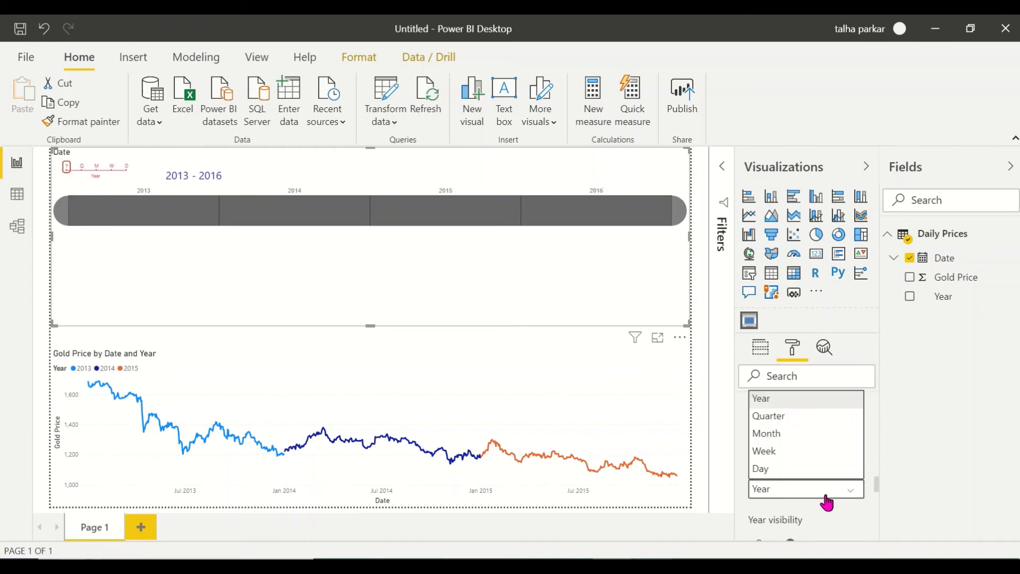
click(804, 470)
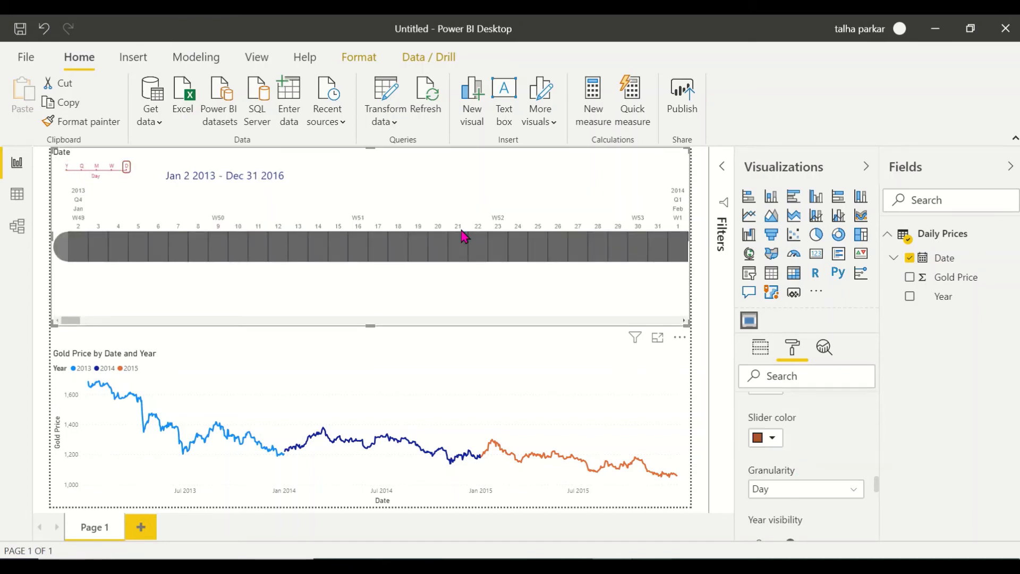
click(96, 176)
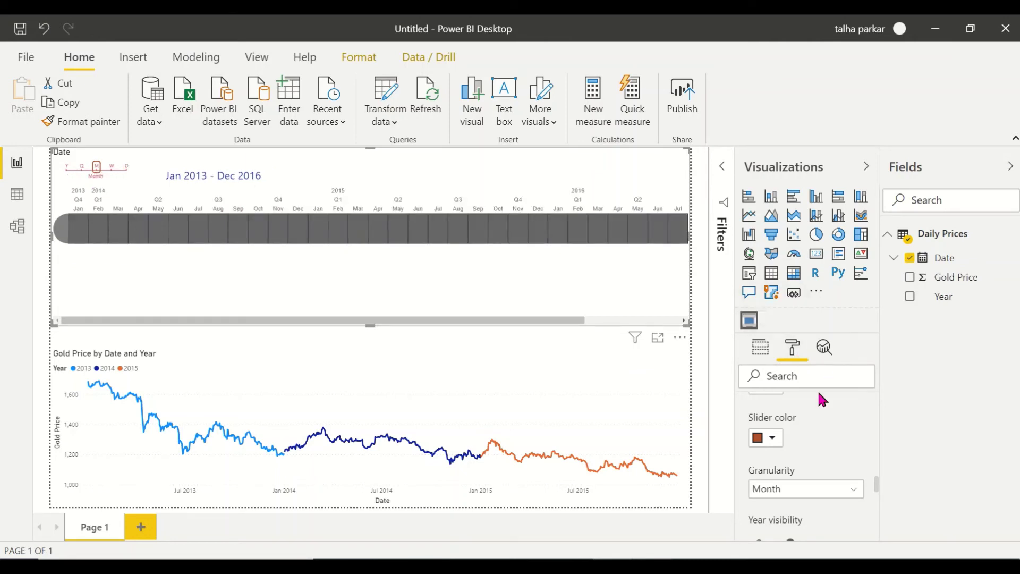
scroll(831, 428, down, 3)
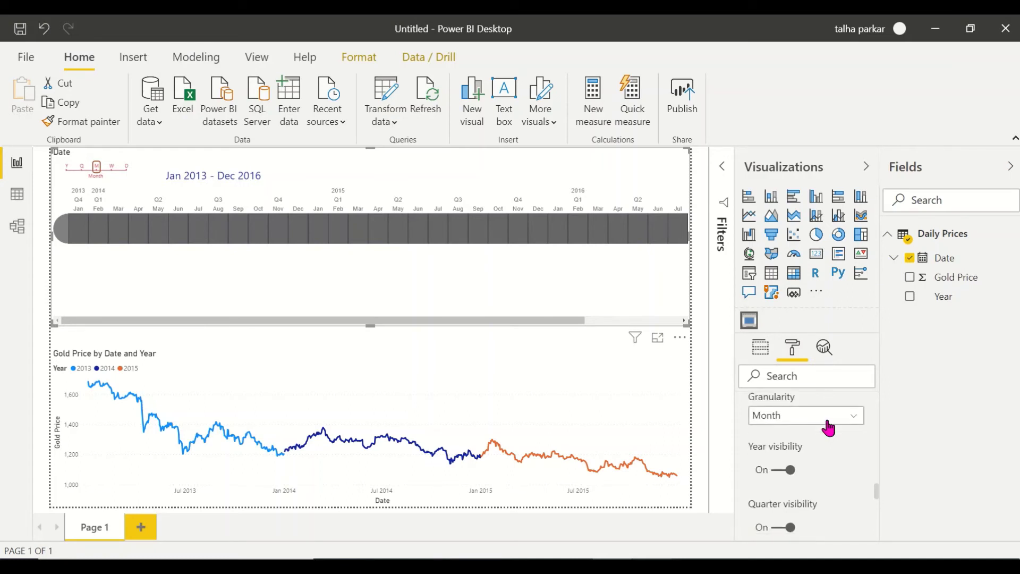
click(799, 422)
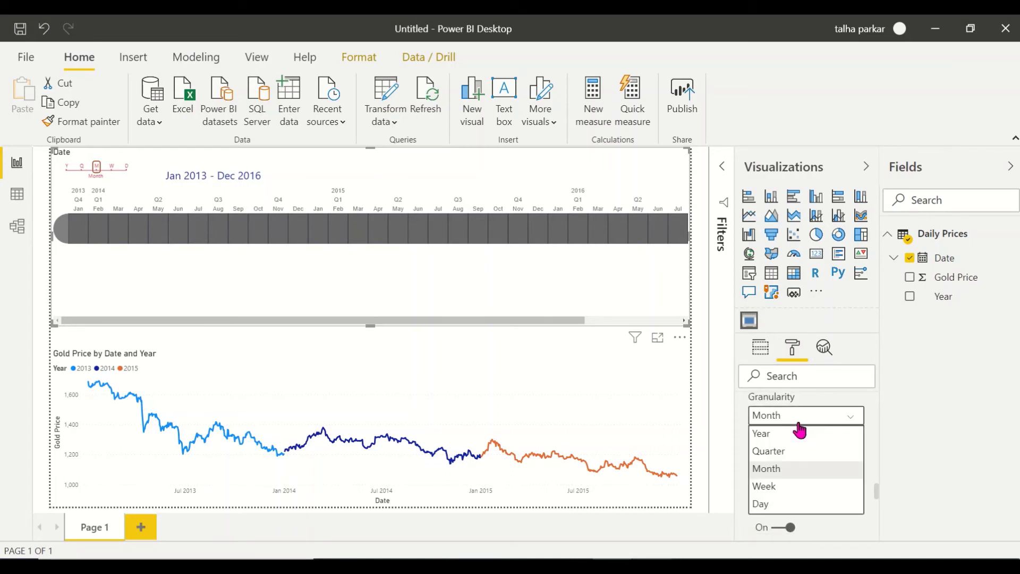
Keep Month granularity and toggle the Year level off and back on.
click(797, 422)
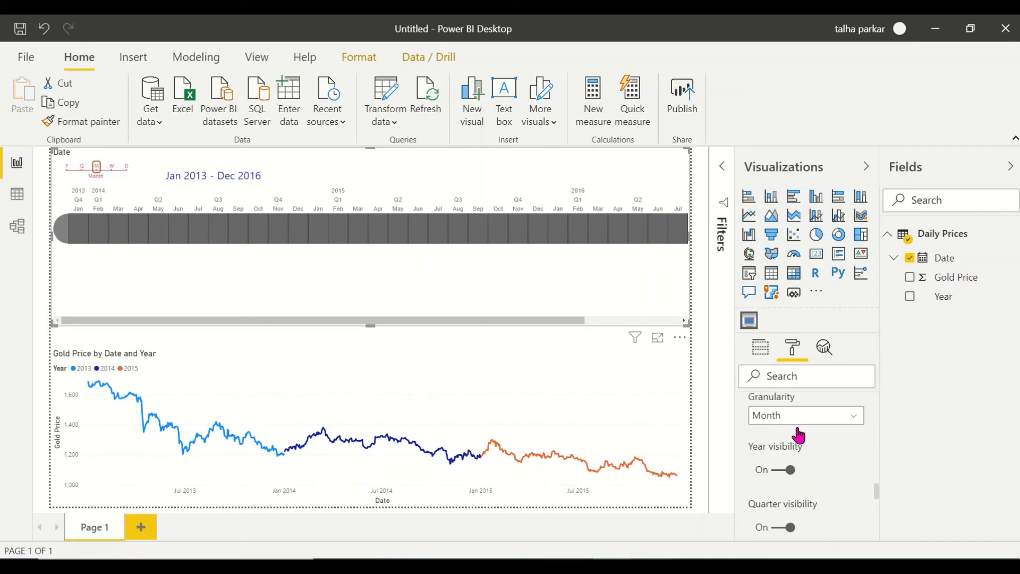
click(775, 470)
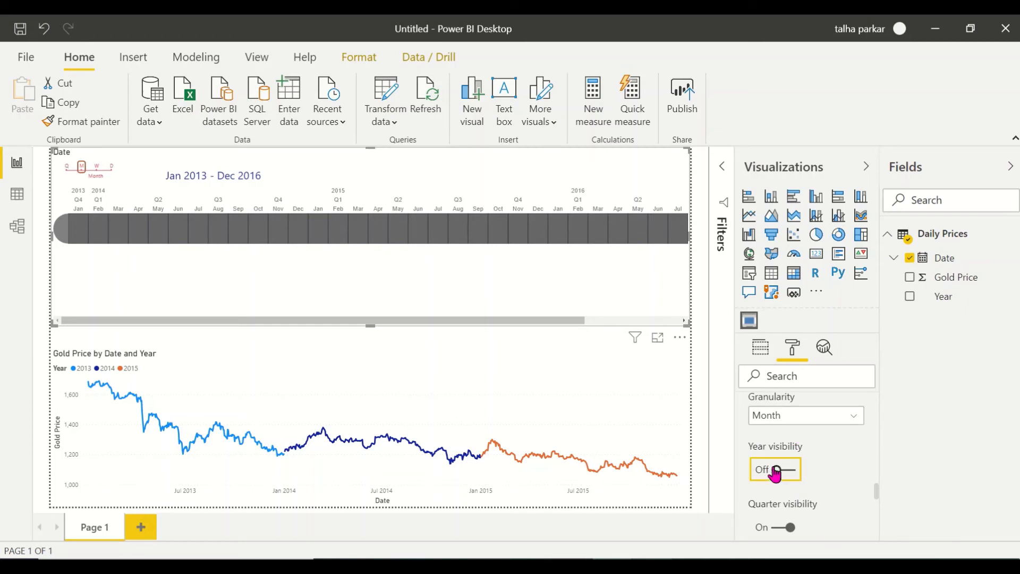
click(774, 471)
scroll(782, 464, down, 3)
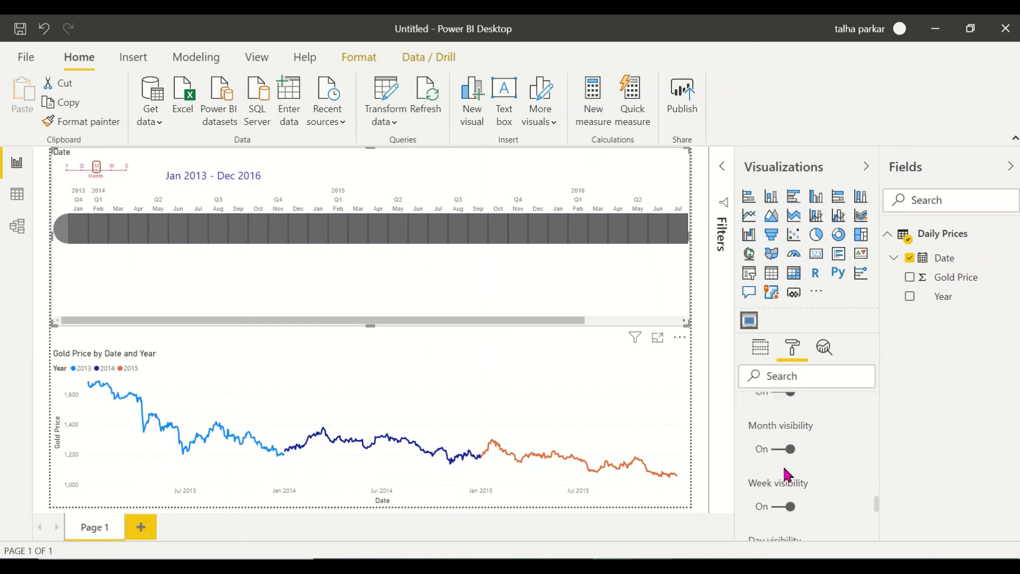
scroll(786, 472, down, 2)
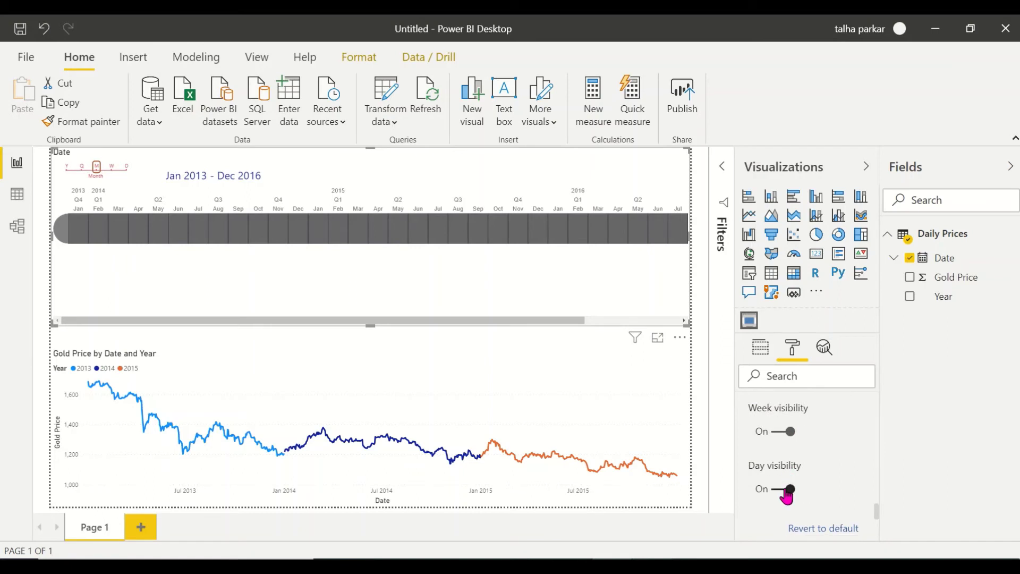
Hide the Day and Month levels from the period picker.
click(787, 492)
scroll(785, 486, up, 1)
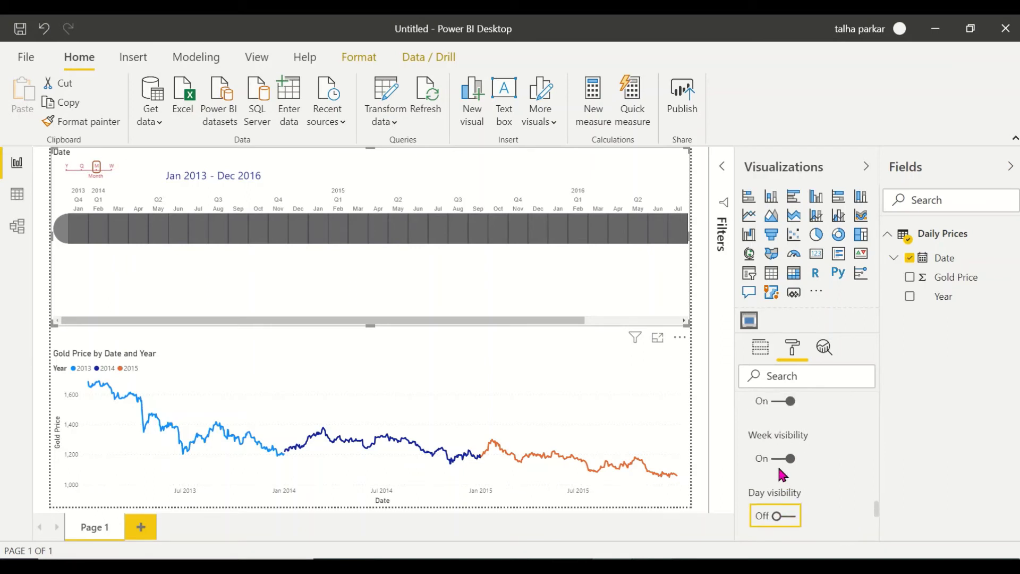
scroll(781, 472, up, 1)
click(787, 431)
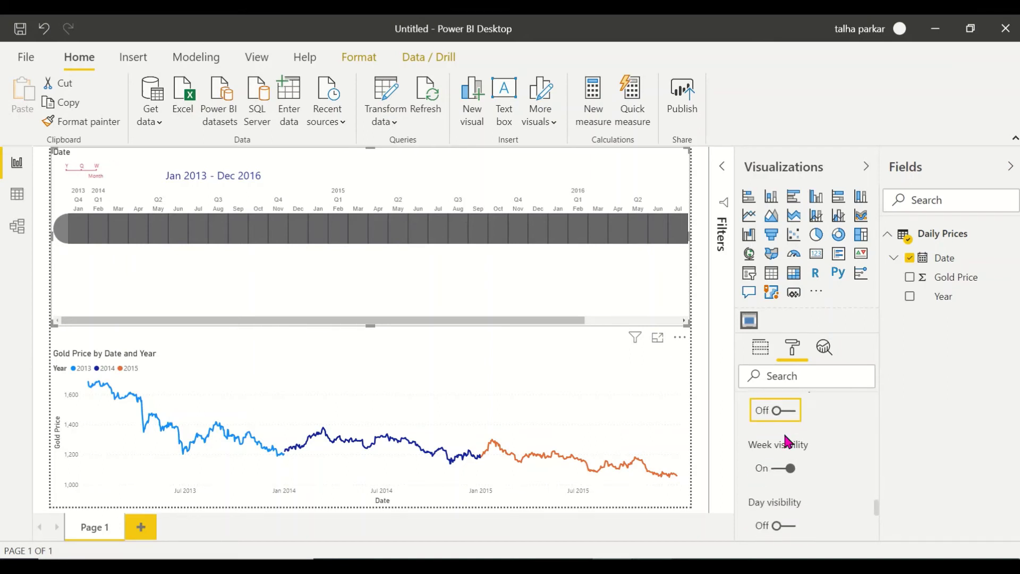
scroll(785, 437, up, 3)
scroll(783, 432, down, 3)
Turn the Month and Day levels back on.
click(783, 431)
scroll(783, 431, down, 3)
click(783, 432)
scroll(785, 436, down, 1)
scroll(783, 428, down, 1)
Toggle the year and quarter labels and select May 2014 through Jul 2016.
click(777, 445)
scroll(776, 446, down, 2)
click(776, 446)
click(776, 445)
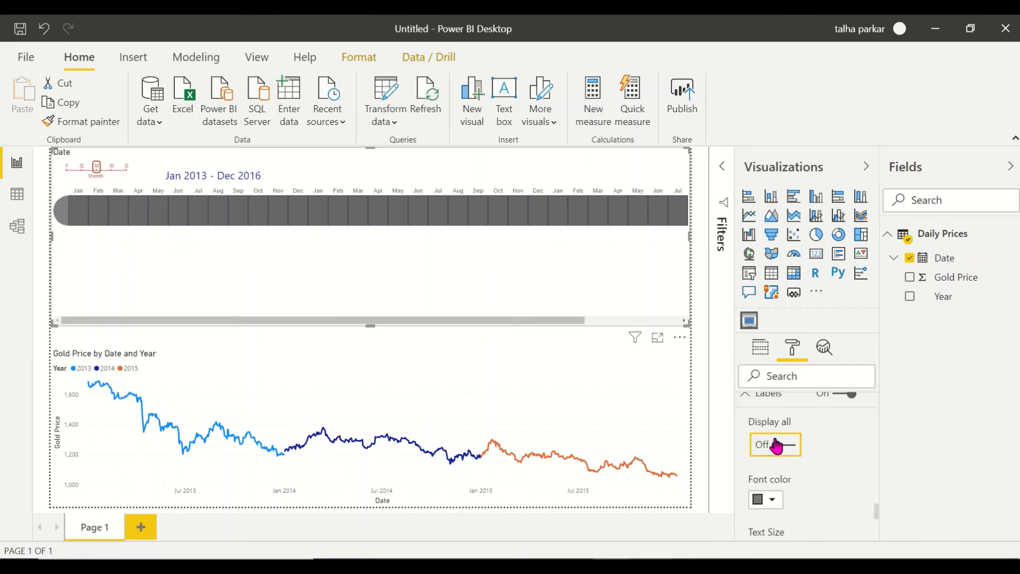
click(150, 210)
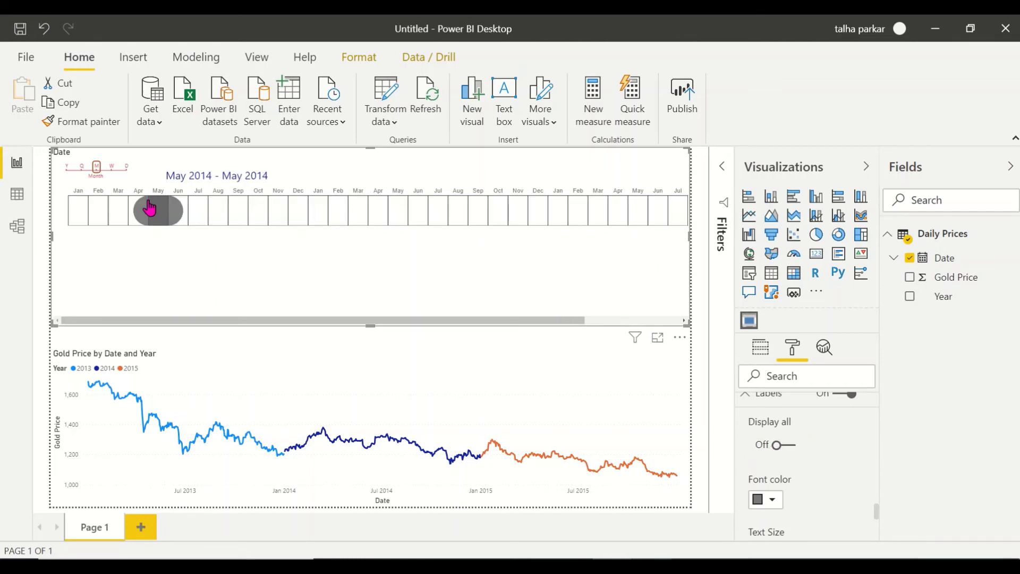
drag(172, 205, 689, 207)
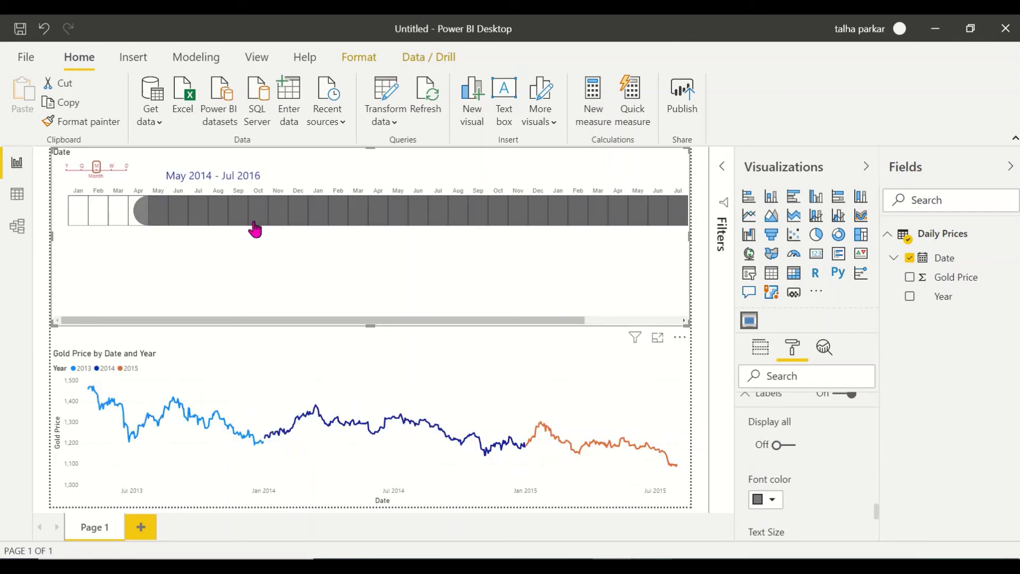
scroll(520, 212, down, 3)
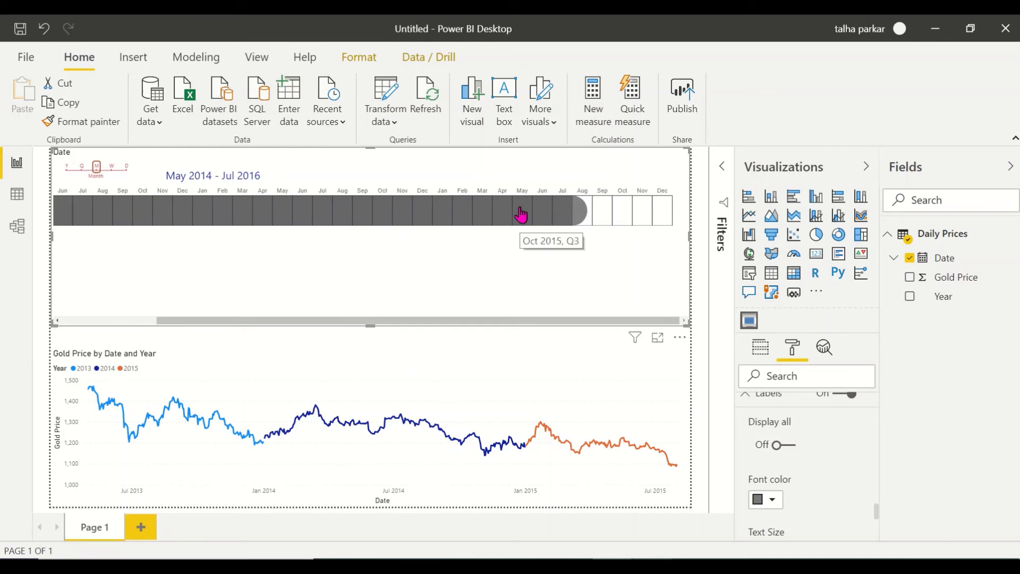
scroll(520, 212, up, 3)
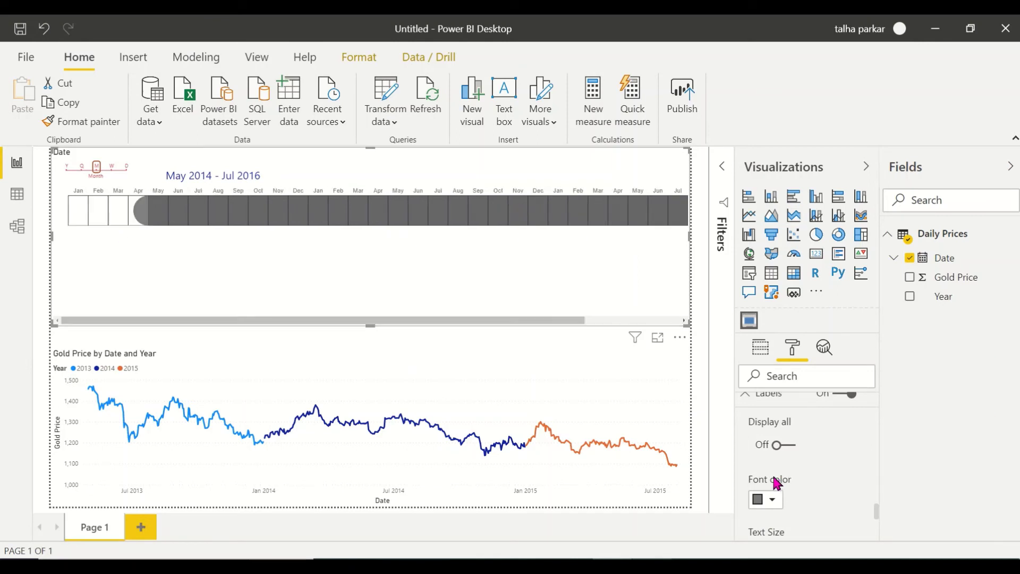
Show year and quarter labels, coloured purple at 12 pt.
click(780, 446)
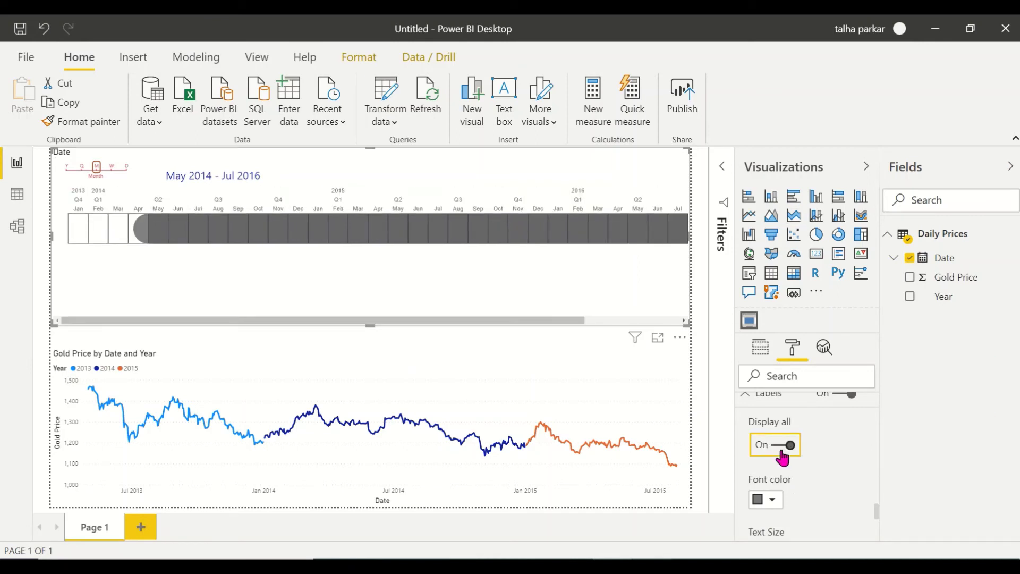
scroll(781, 473, down, 1)
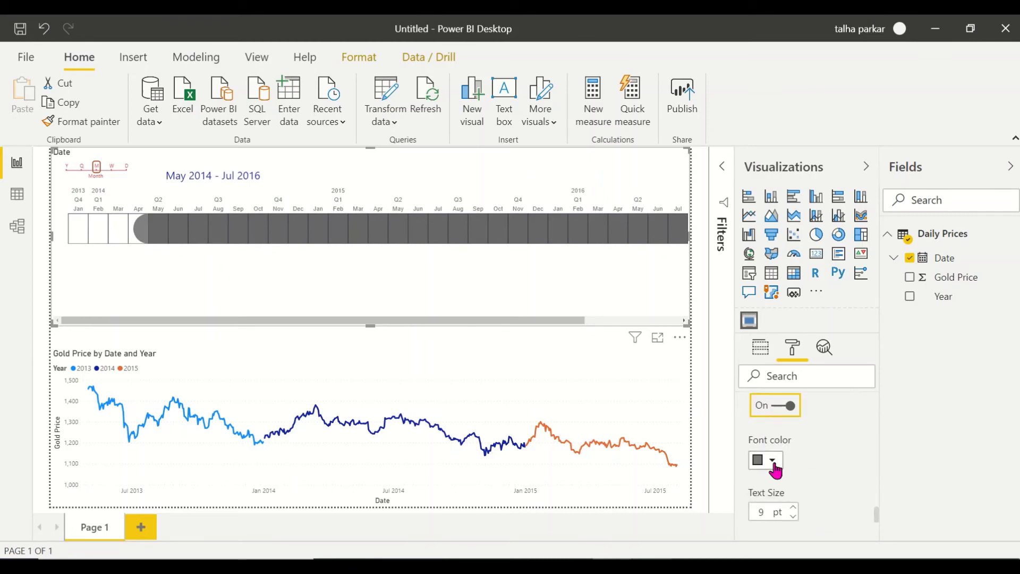
click(773, 461)
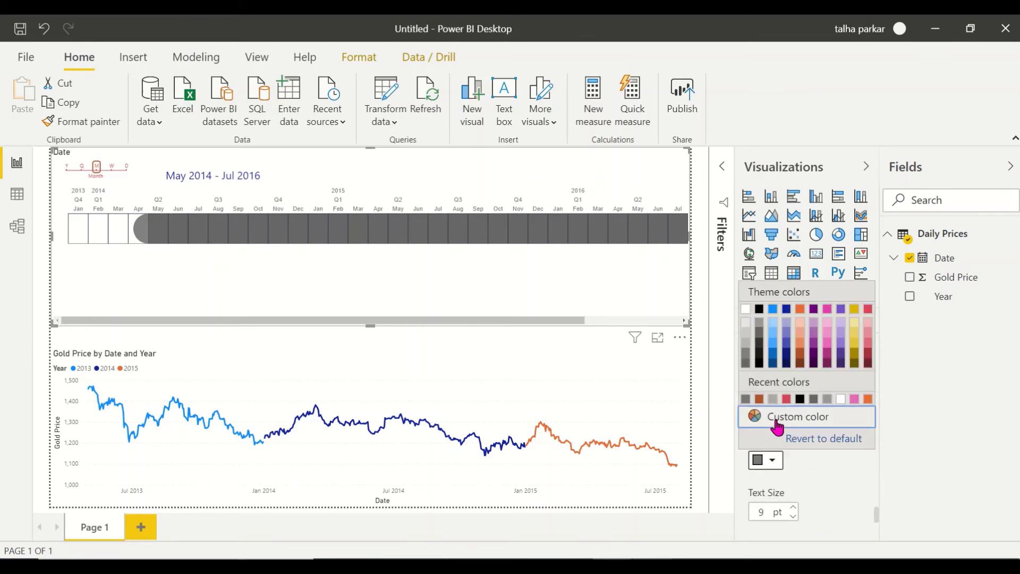
click(800, 360)
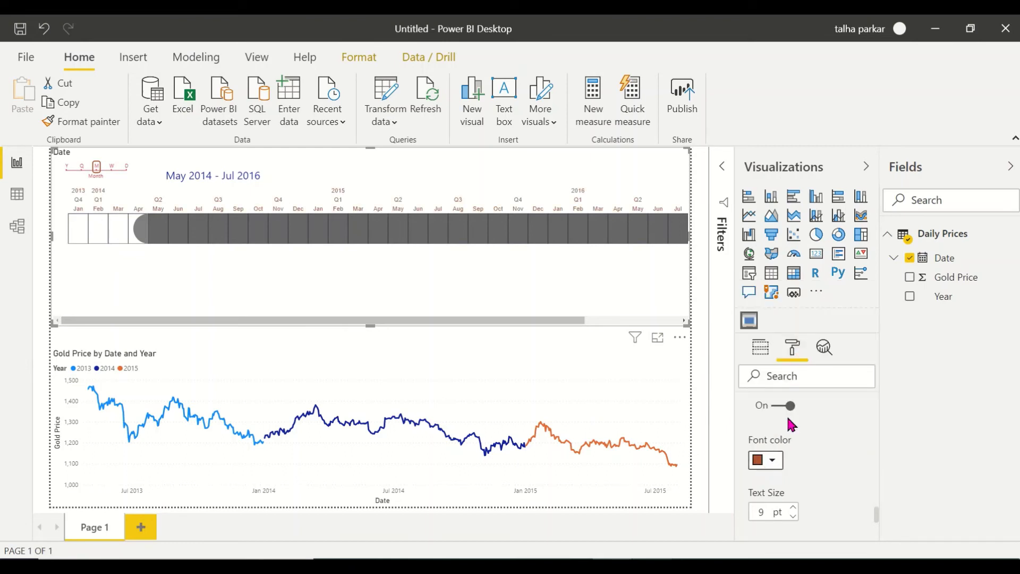
click(772, 460)
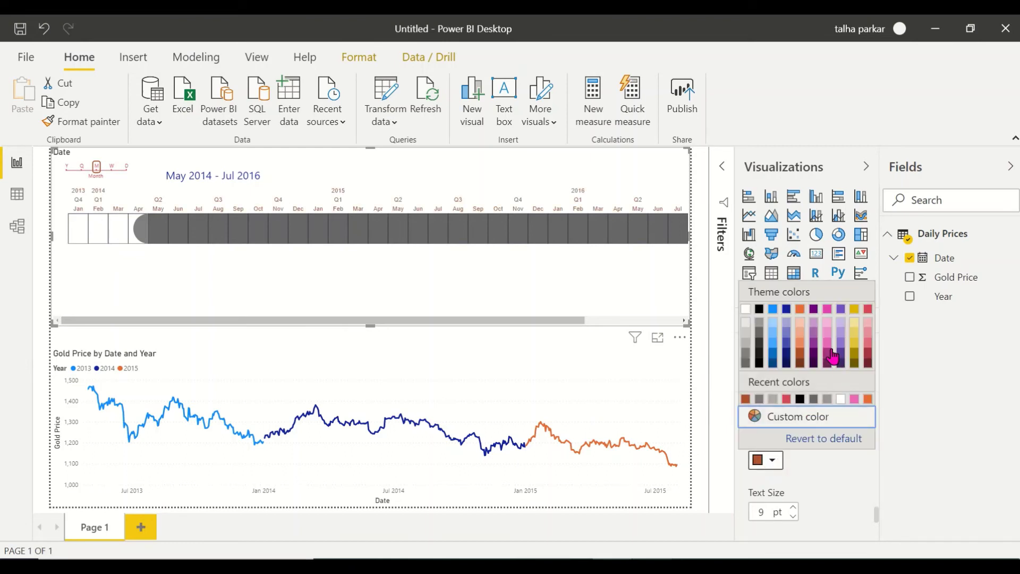
click(815, 349)
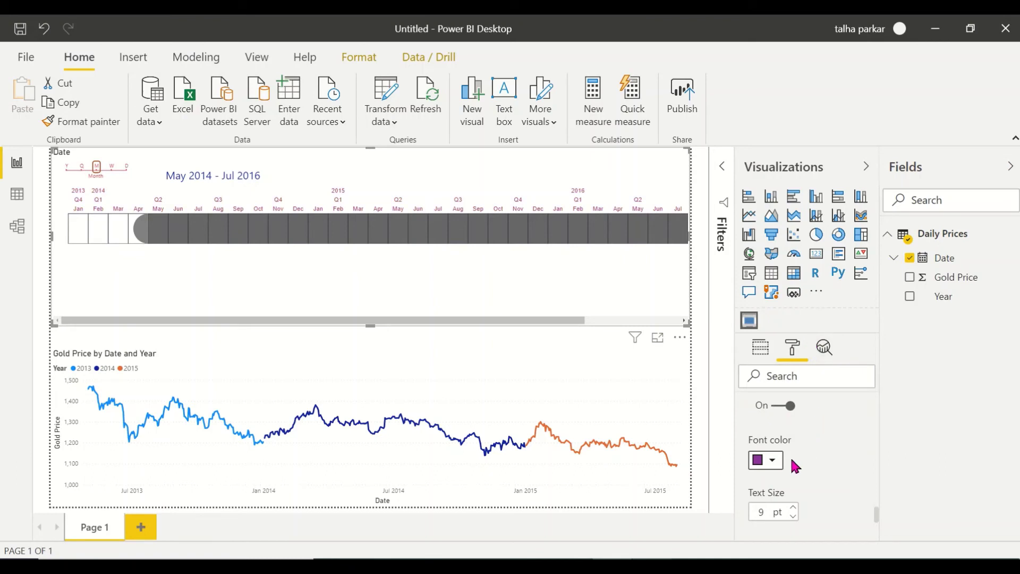
click(791, 507)
click(791, 507)
scroll(791, 478, down, 5)
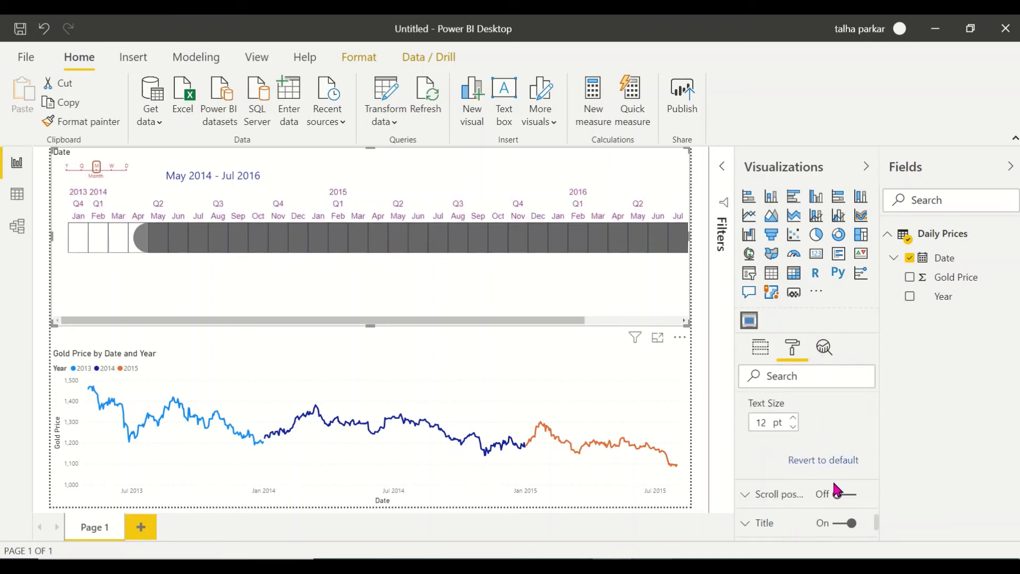
Try the Scroll position option, then undo back to the full Jan 2013 – Dec 2016 range.
click(783, 426)
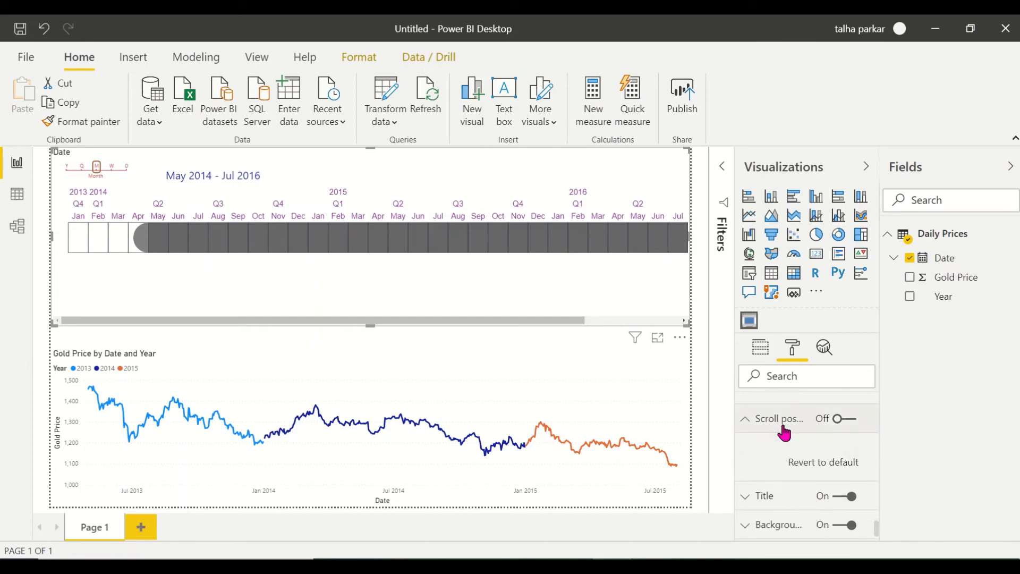
click(838, 431)
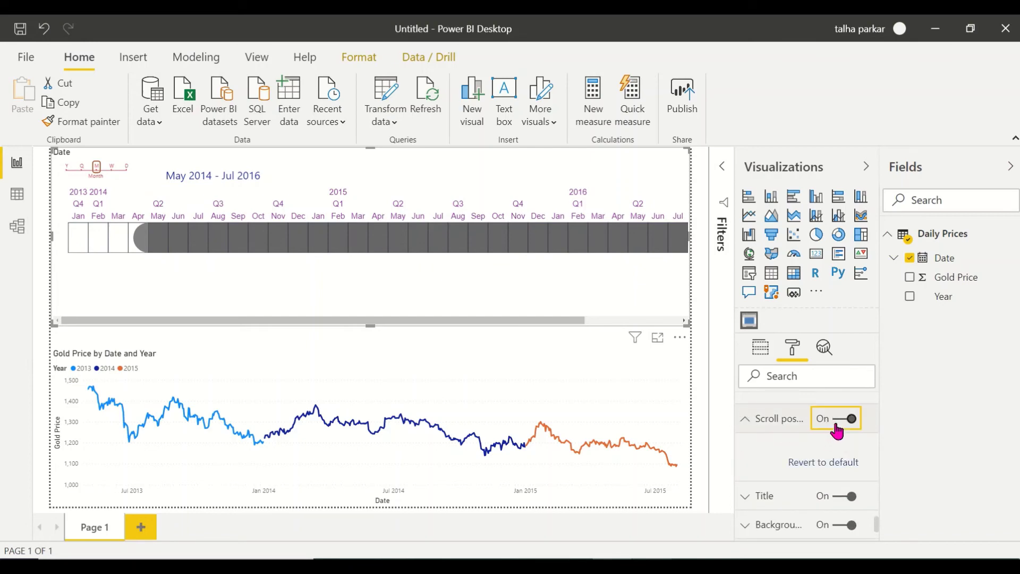
click(839, 425)
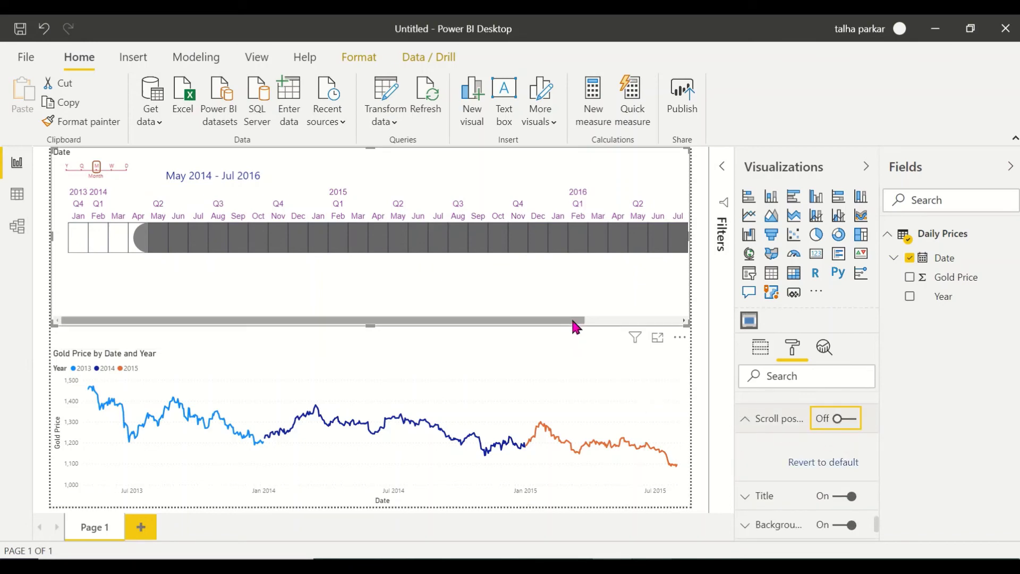
drag(572, 321, 673, 319)
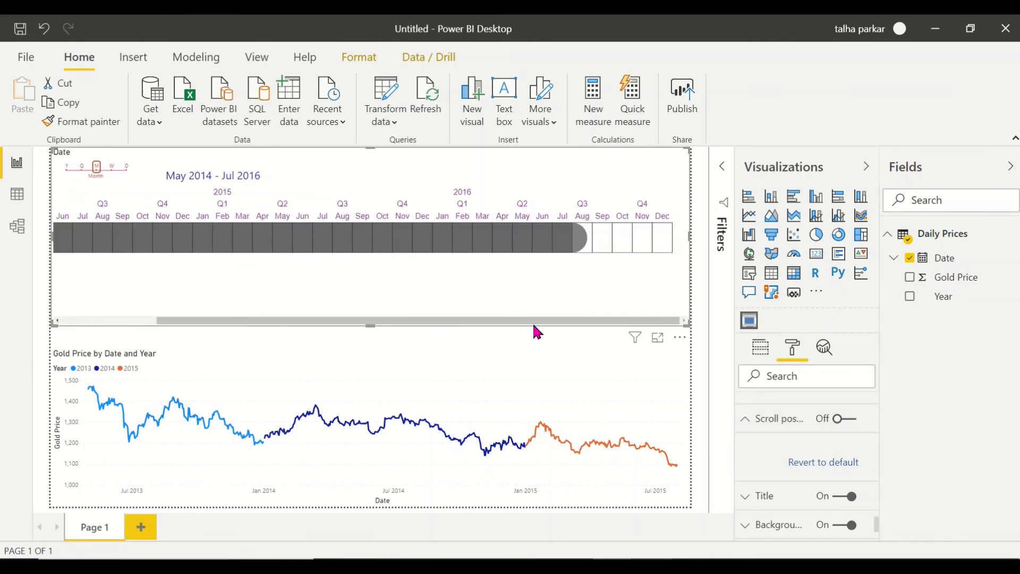
key(ctrl+z)
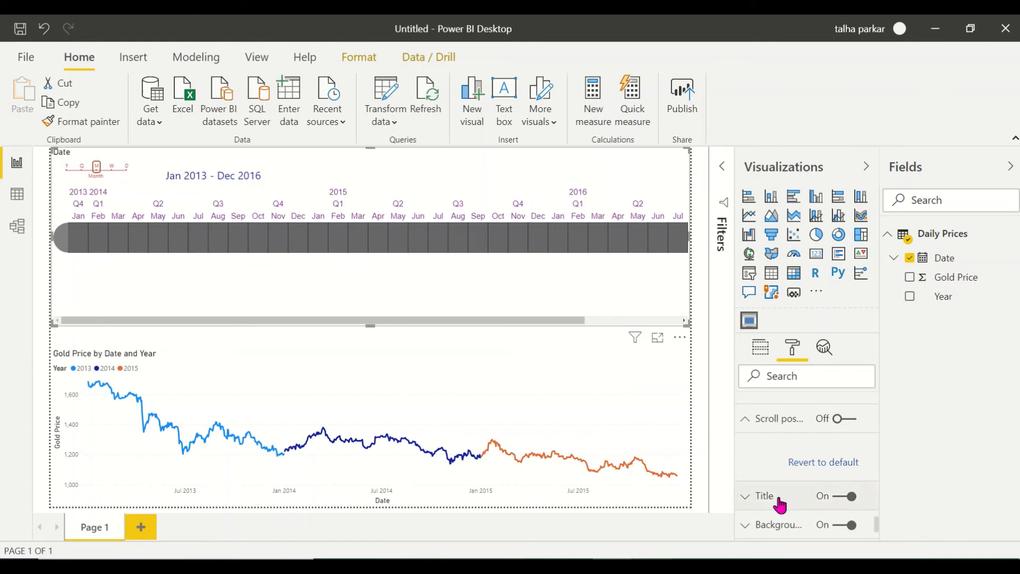
Toggle word wrap off and back on for the Date title.
scroll(773, 478, down, 2)
click(762, 417)
scroll(764, 428, down, 1)
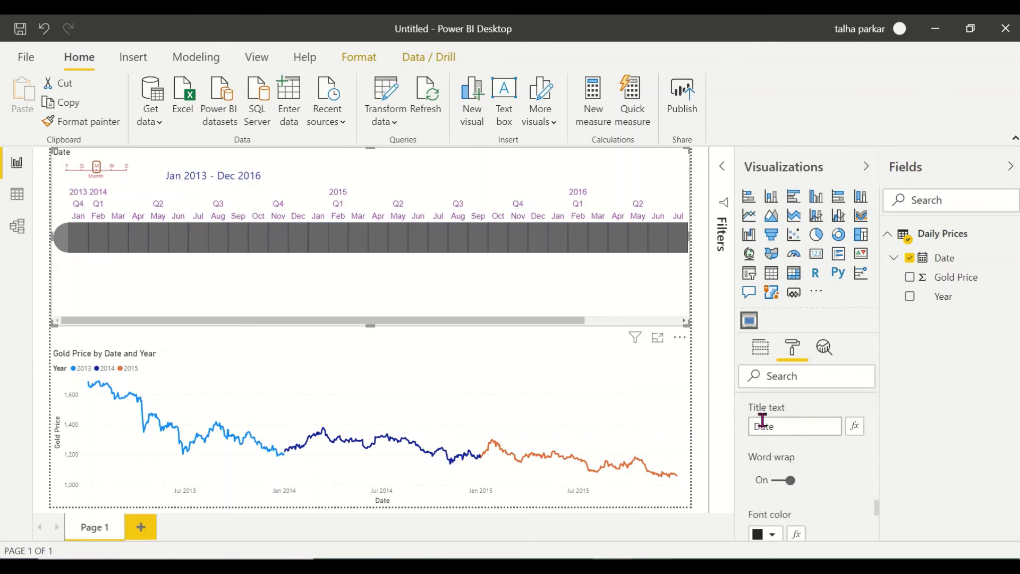
click(780, 423)
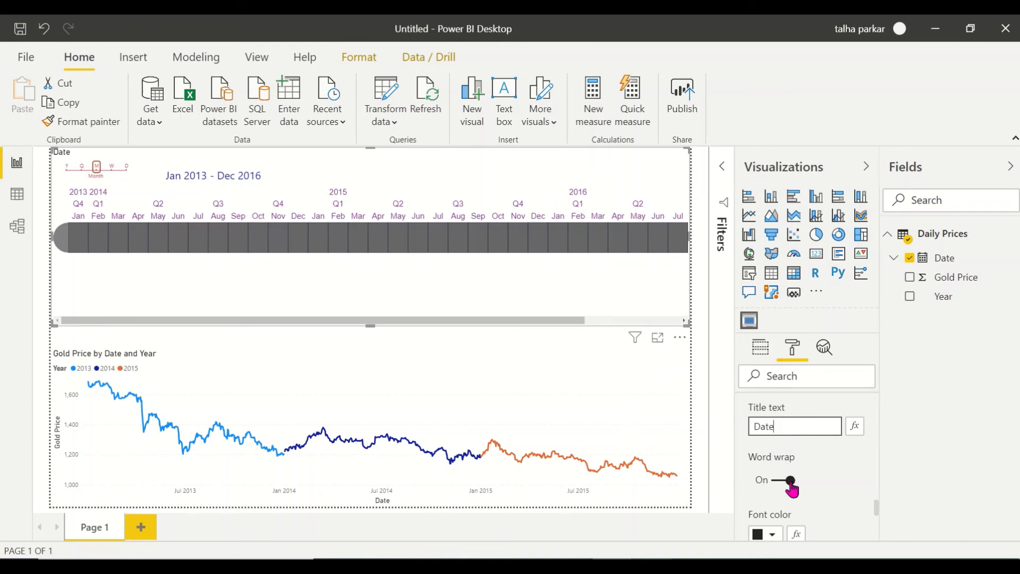
click(789, 481)
click(789, 481)
scroll(791, 486, down, 1)
scroll(794, 488, down, 3)
Centre the Date title and raise its size to 18 pt.
click(774, 484)
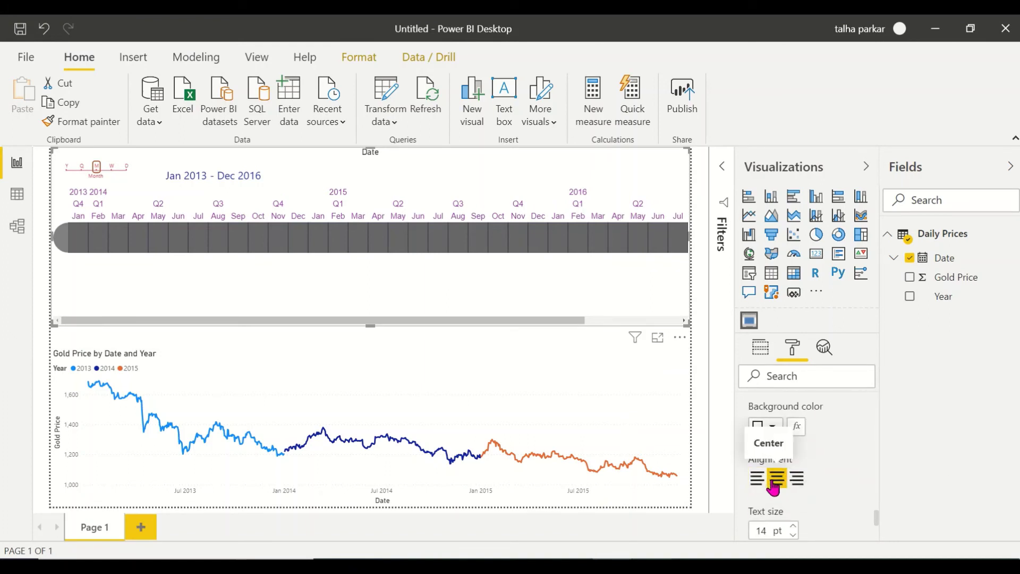
scroll(839, 463, down, 2)
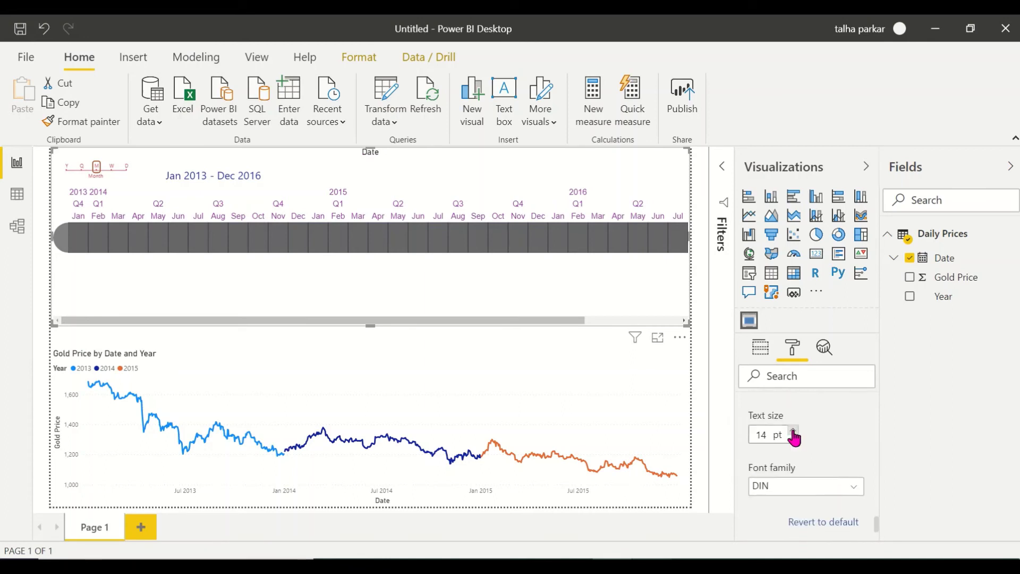
click(792, 430)
click(793, 430)
click(793, 430)
click(793, 430)
scroll(863, 502, down, 2)
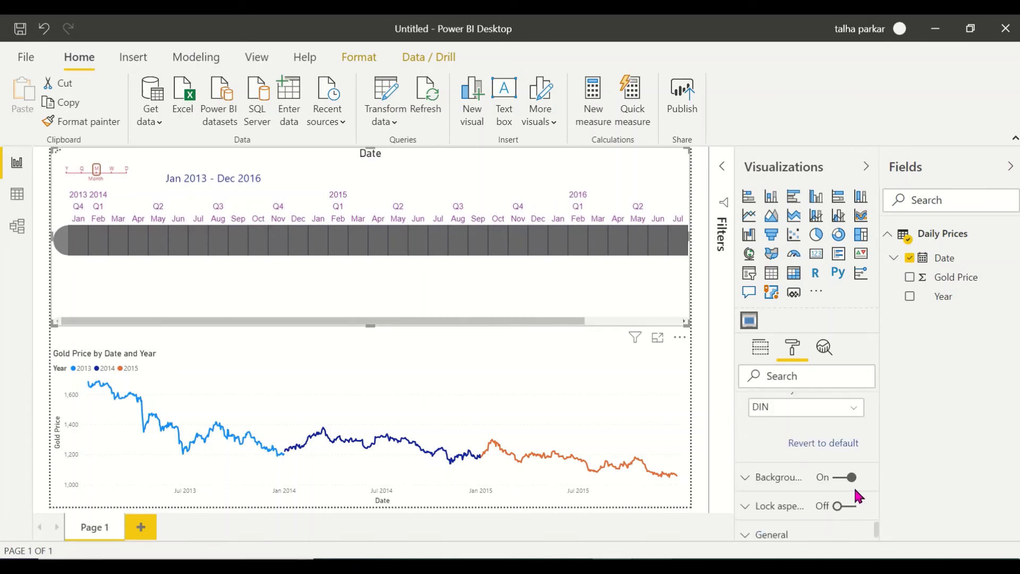
Set the title font to Arial Black.
click(852, 410)
click(852, 410)
click(852, 410)
click(810, 189)
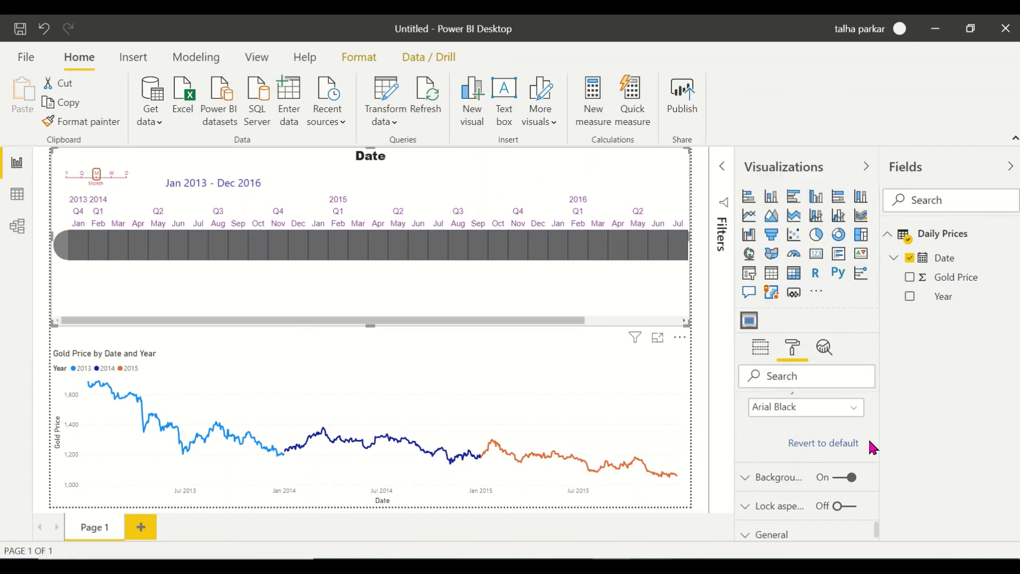
scroll(862, 439, down, 1)
Give the slicer a light-yellow background at 57% transparency.
click(781, 459)
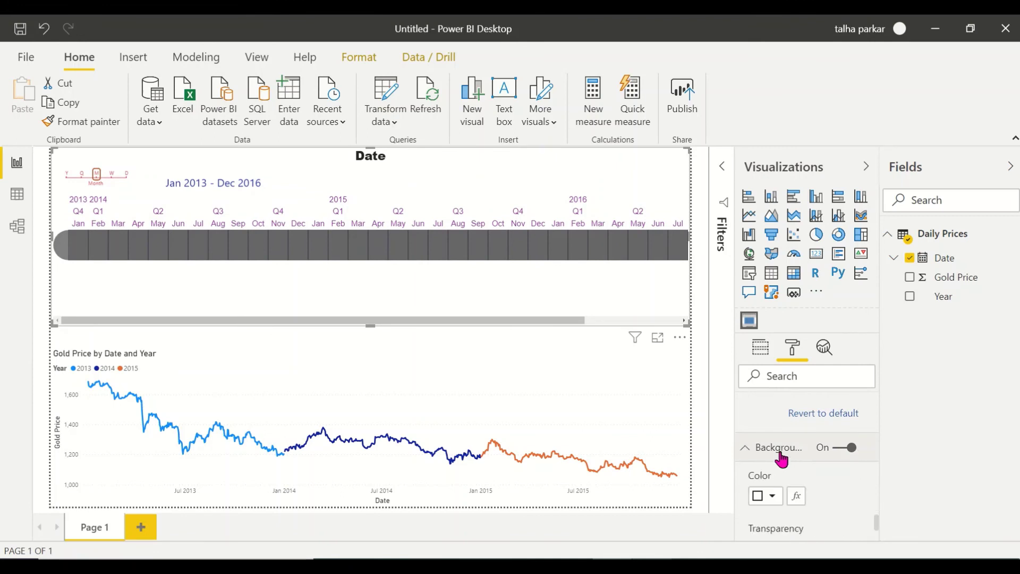
click(773, 495)
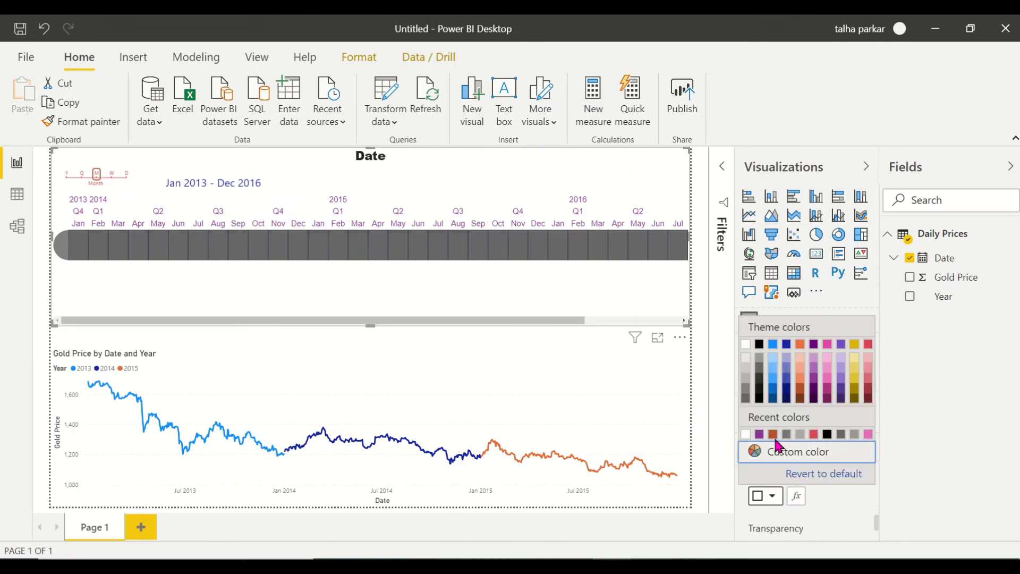
click(772, 400)
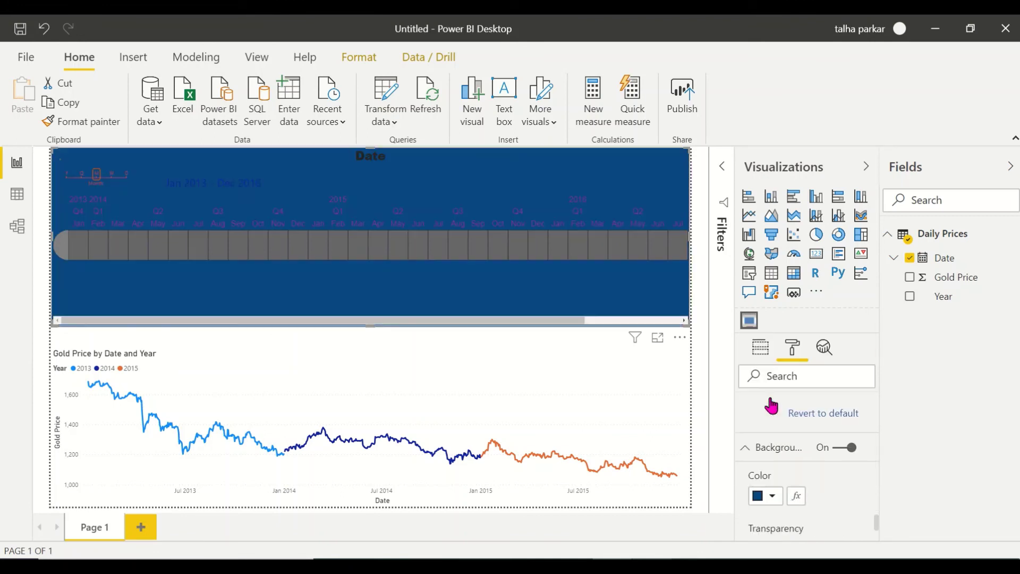
click(775, 495)
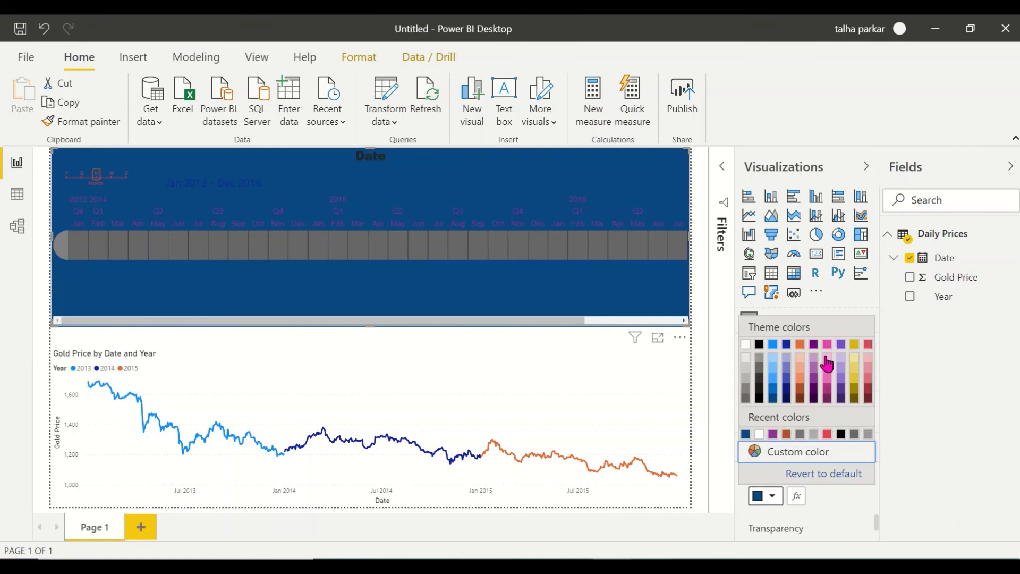
click(853, 362)
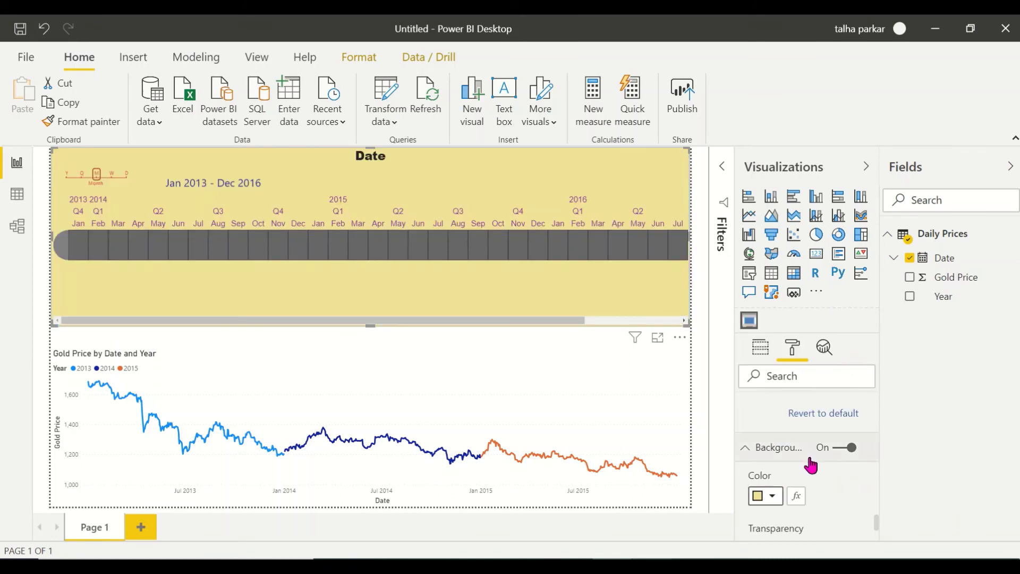
scroll(811, 465, down, 3)
drag(795, 483, 831, 479)
Turn on Lock aspect and add a border around the slicer.
scroll(840, 468, down, 3)
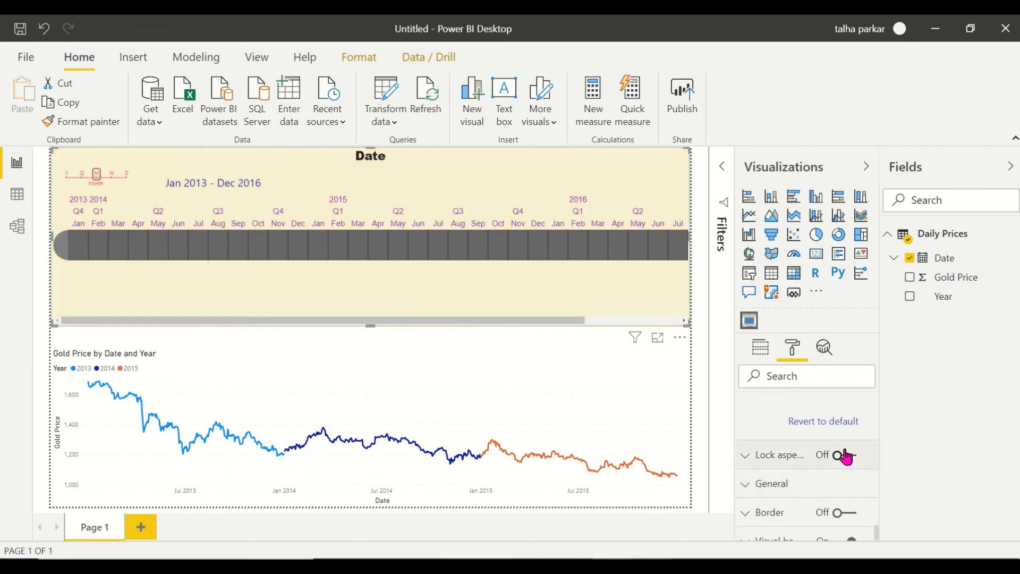
click(845, 456)
scroll(770, 513, down, 1)
click(841, 505)
Shrink the timeline slicer slightly from its bottom-right corner.
click(697, 351)
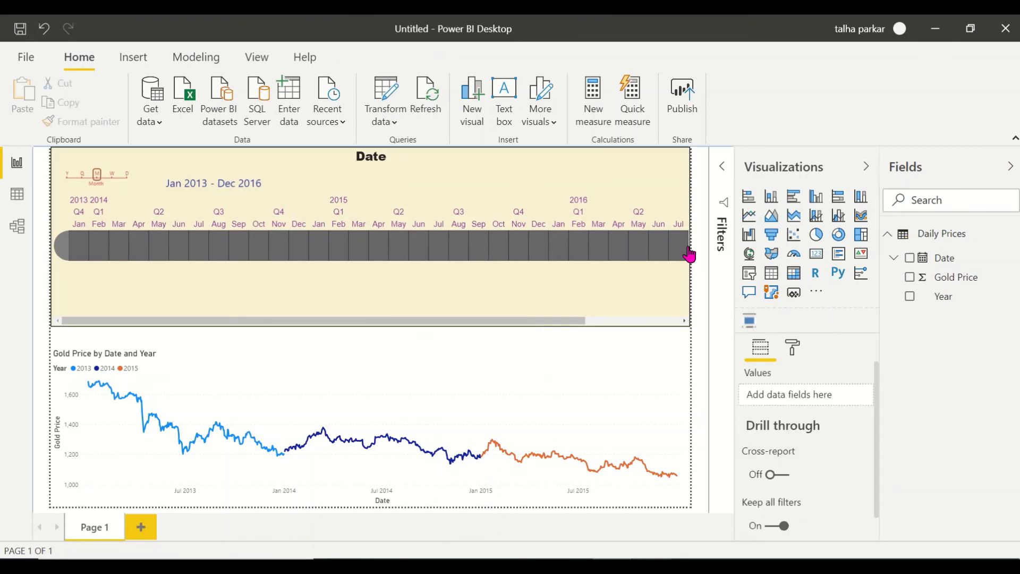
click(635, 306)
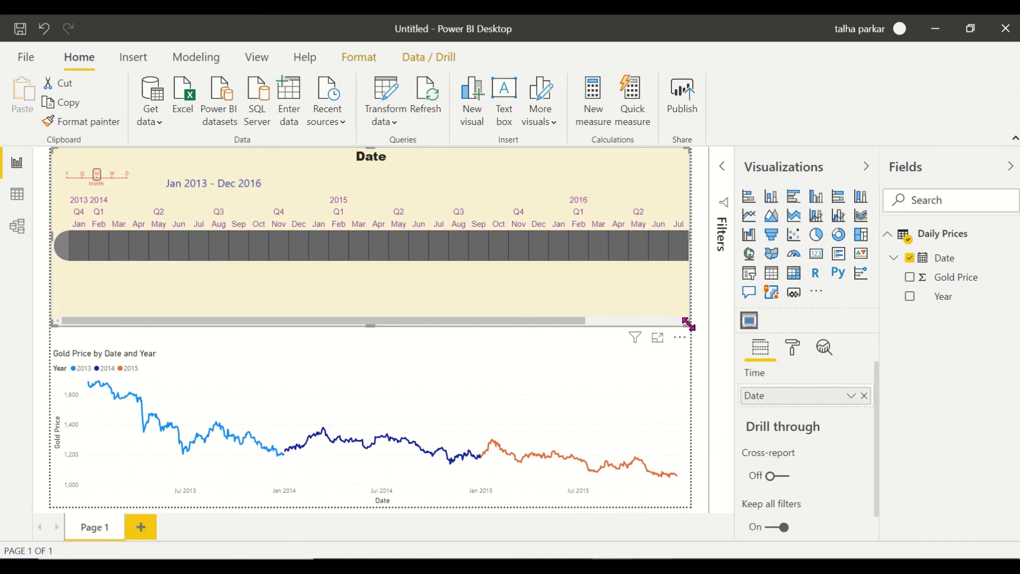
drag(689, 325, 635, 287)
click(667, 285)
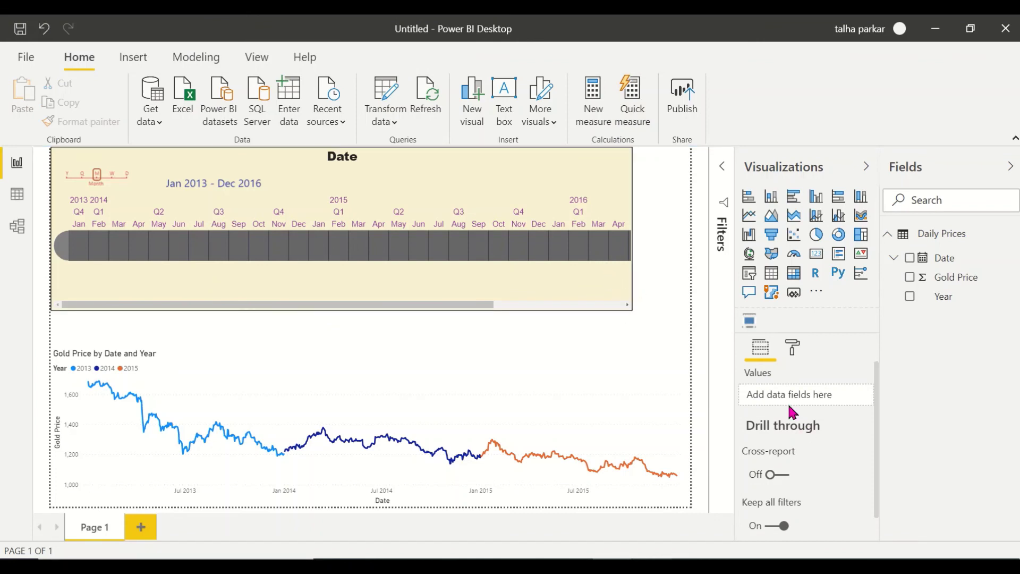
Test the slicer by filtering to January 2015, then clear that filter.
click(552, 254)
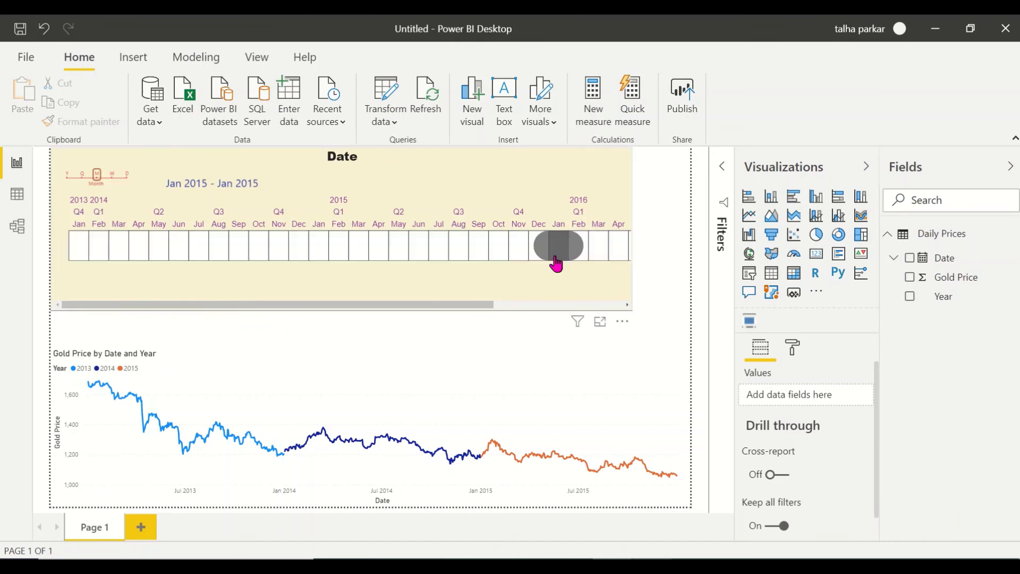
click(792, 347)
scroll(813, 467, down, 3)
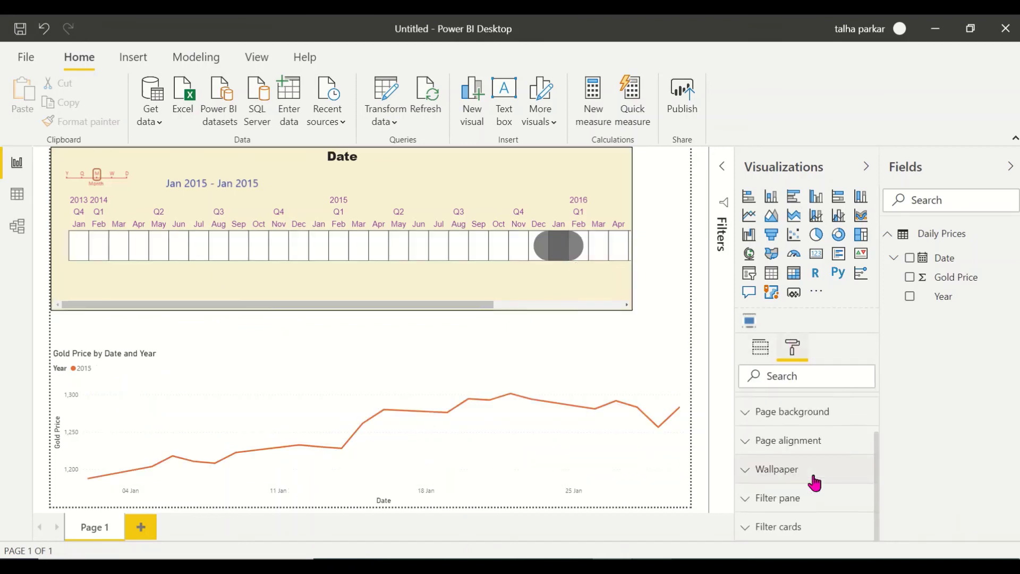
click(501, 266)
Review the slicer's General position and size settings in Format.
click(788, 351)
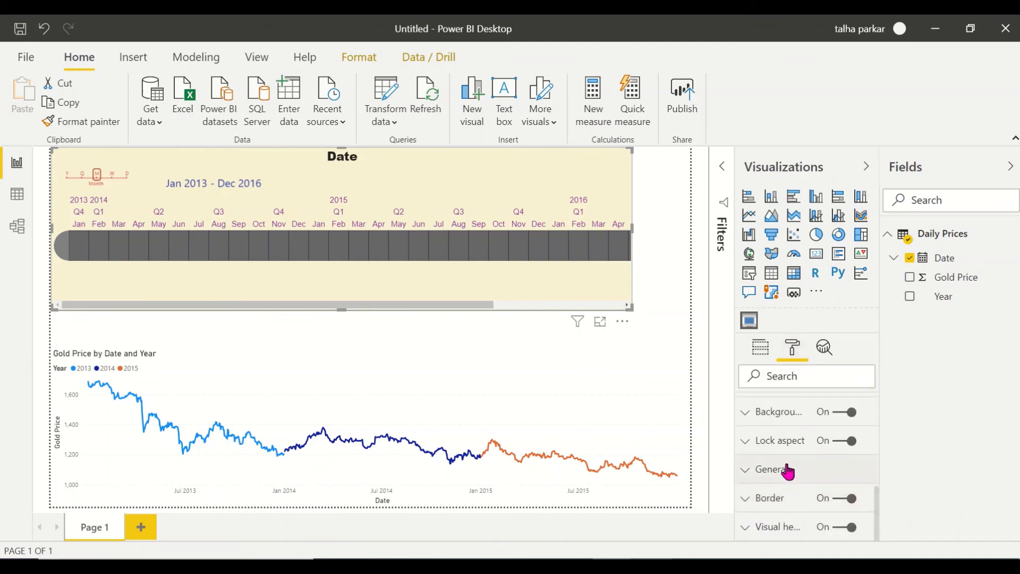
click(786, 469)
scroll(786, 462, down, 5)
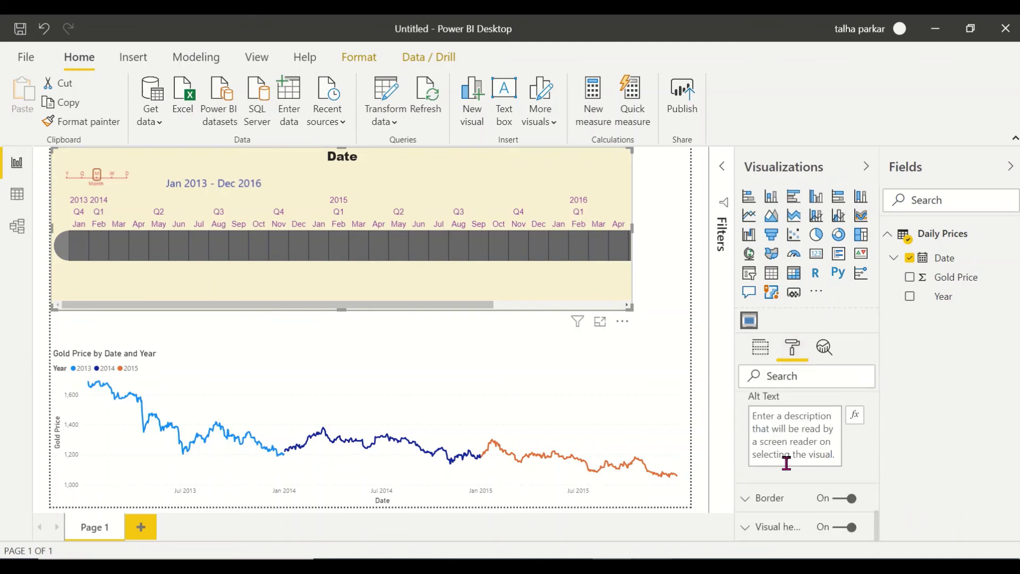
scroll(787, 463, up, 5)
click(785, 461)
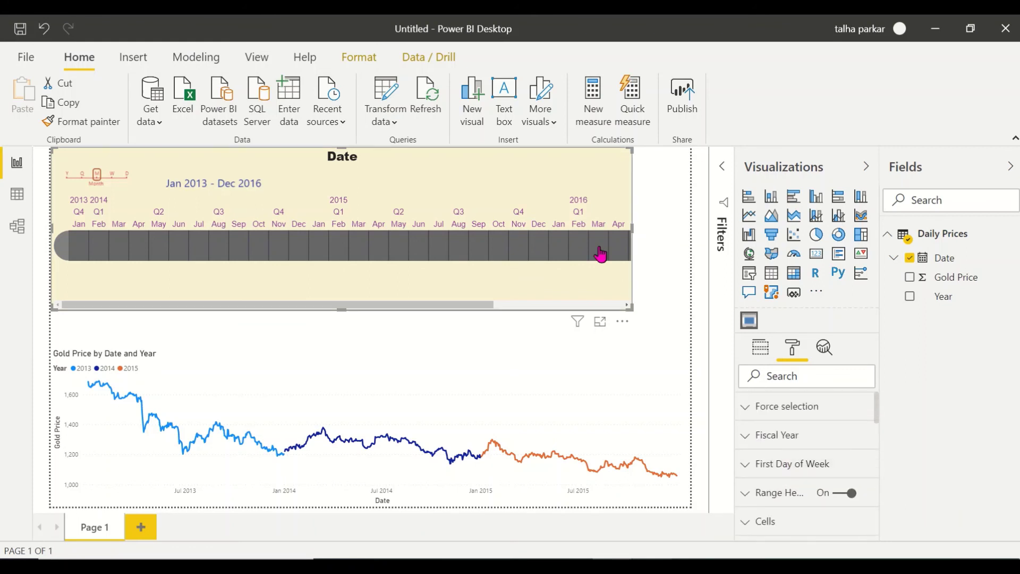
Widen the timeline slicer to the right edge of the page.
drag(631, 228, 636, 229)
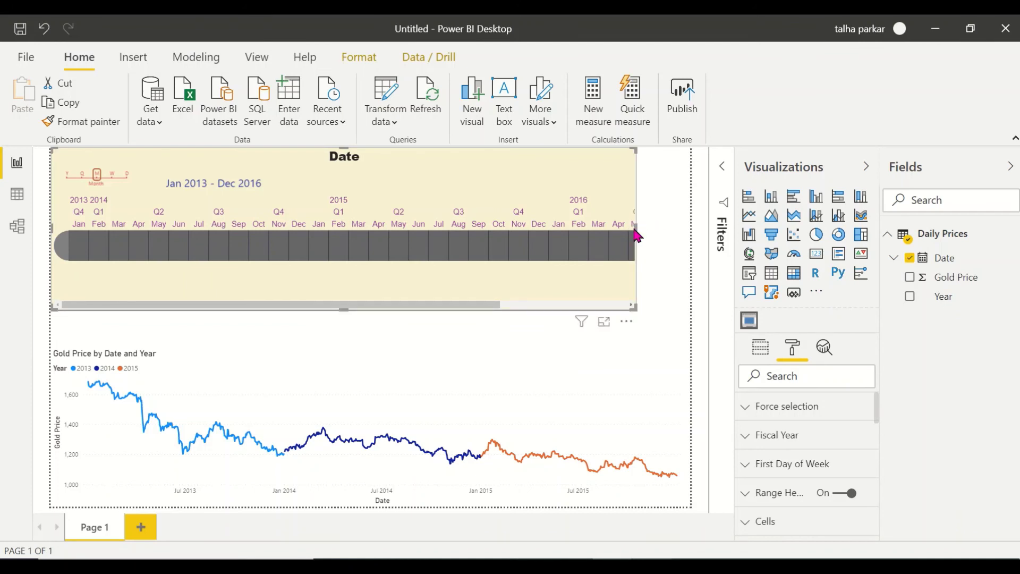
drag(637, 232, 700, 227)
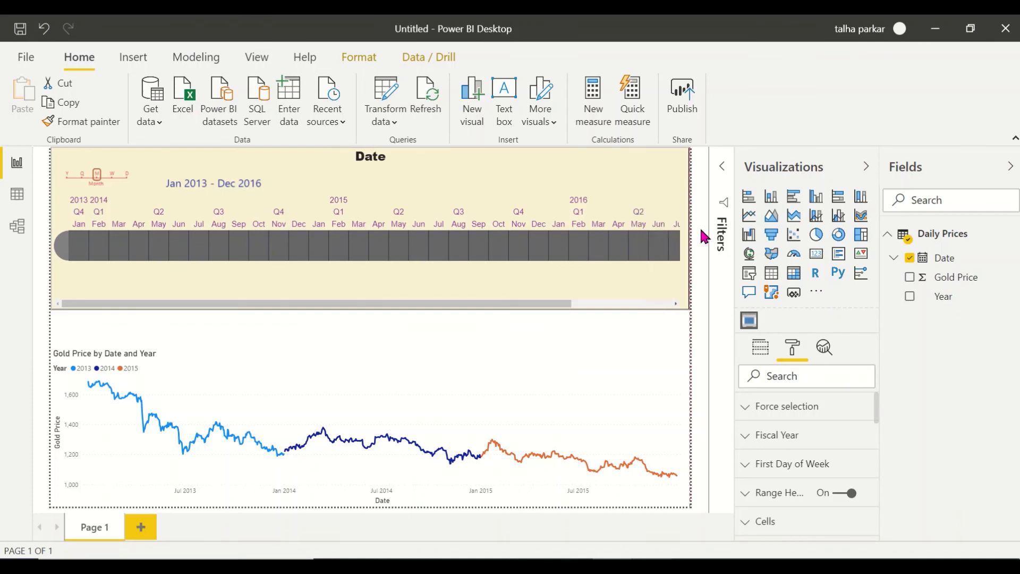
click(760, 348)
Try an April 2014 range selection, then filter the chart to June 2015 only.
drag(585, 299, 501, 303)
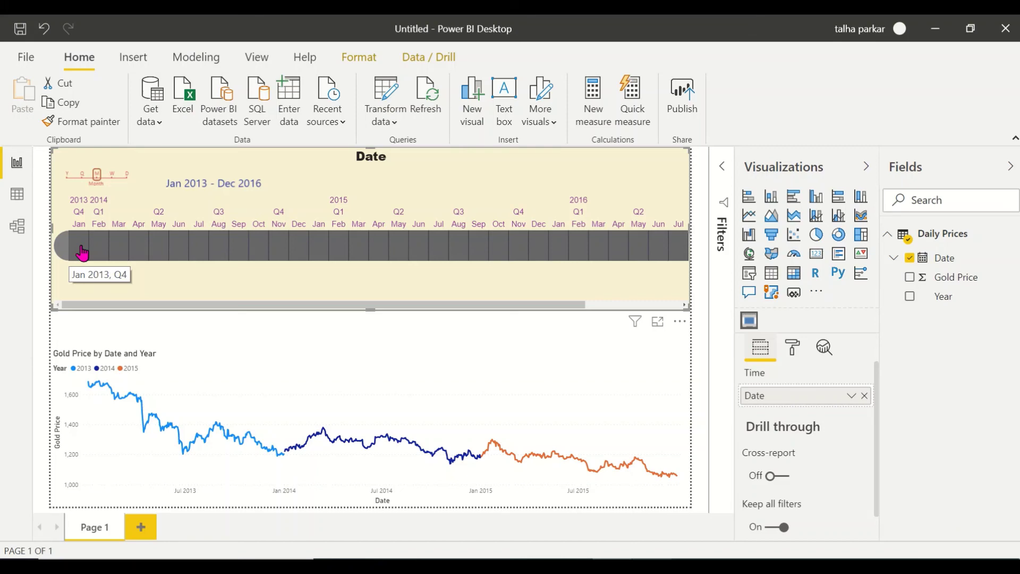
click(144, 246)
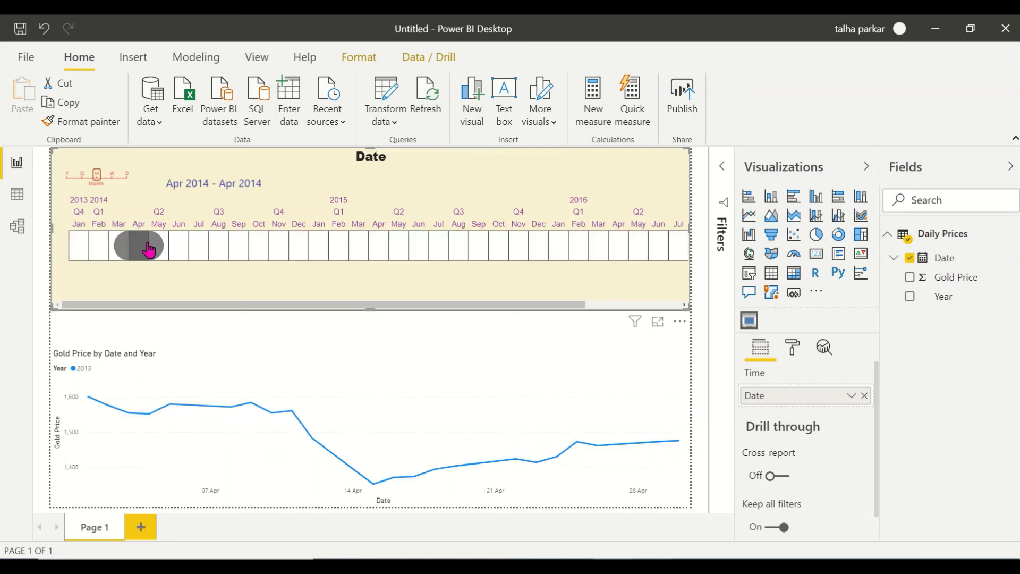
drag(149, 250, 321, 262)
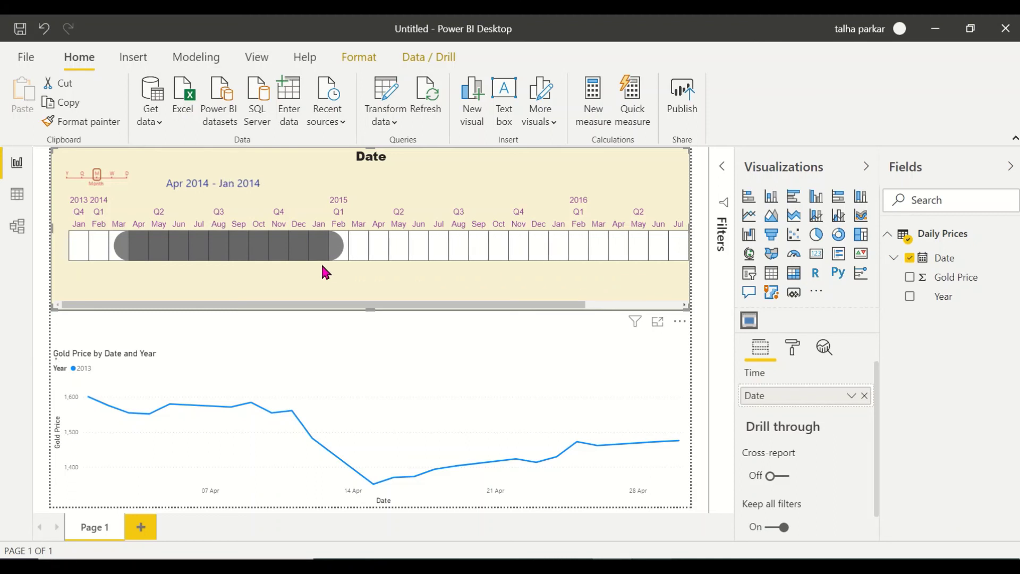
click(416, 250)
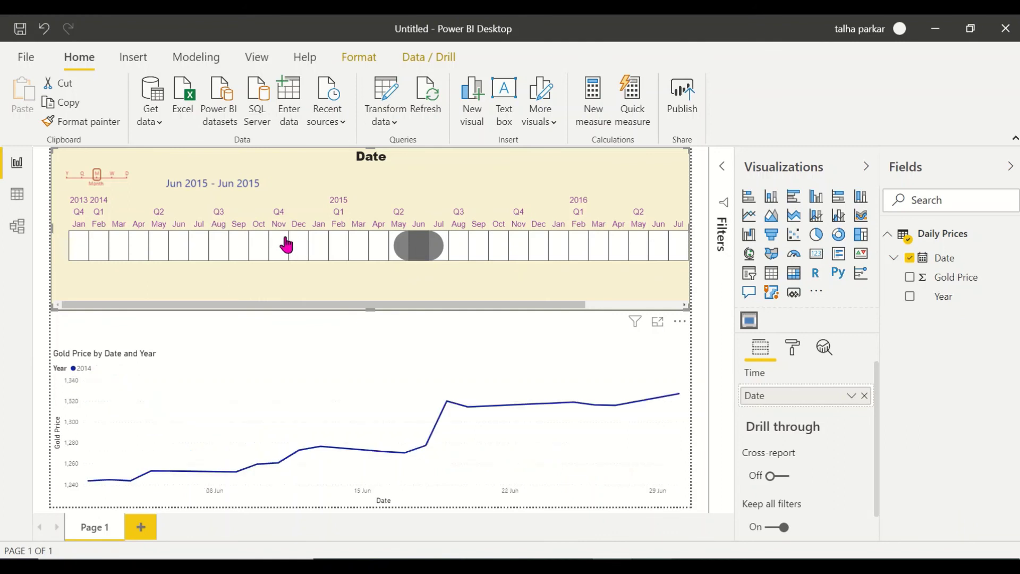
Test filtering to November 2014, week W5 2014 and Jan 11 2013.
click(285, 245)
click(110, 180)
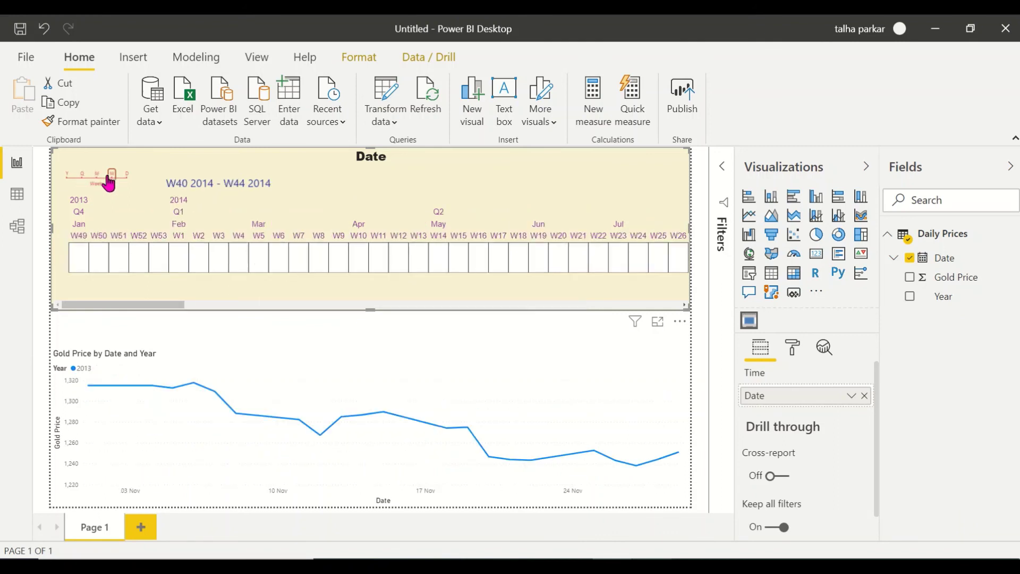
click(257, 260)
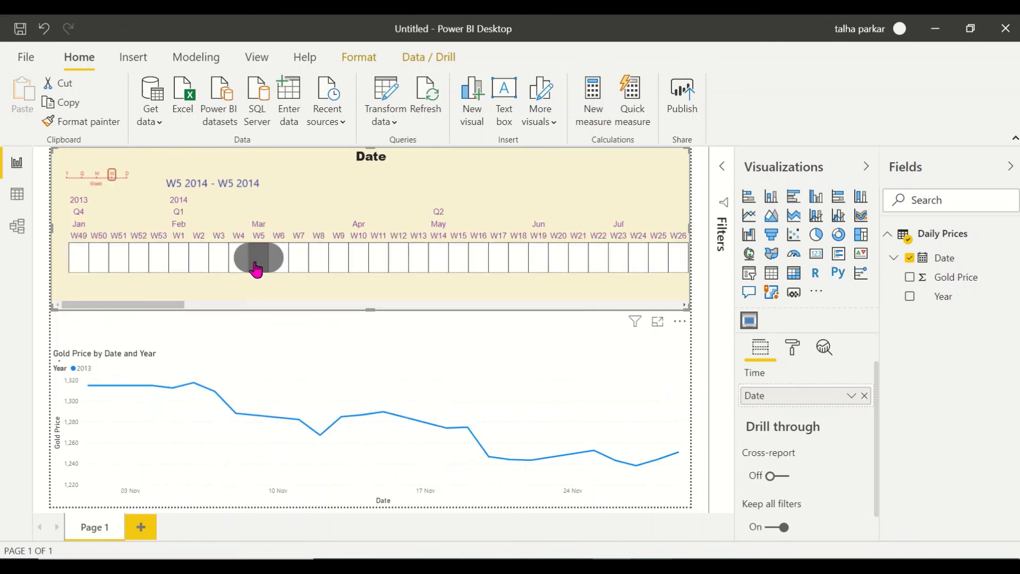
click(126, 175)
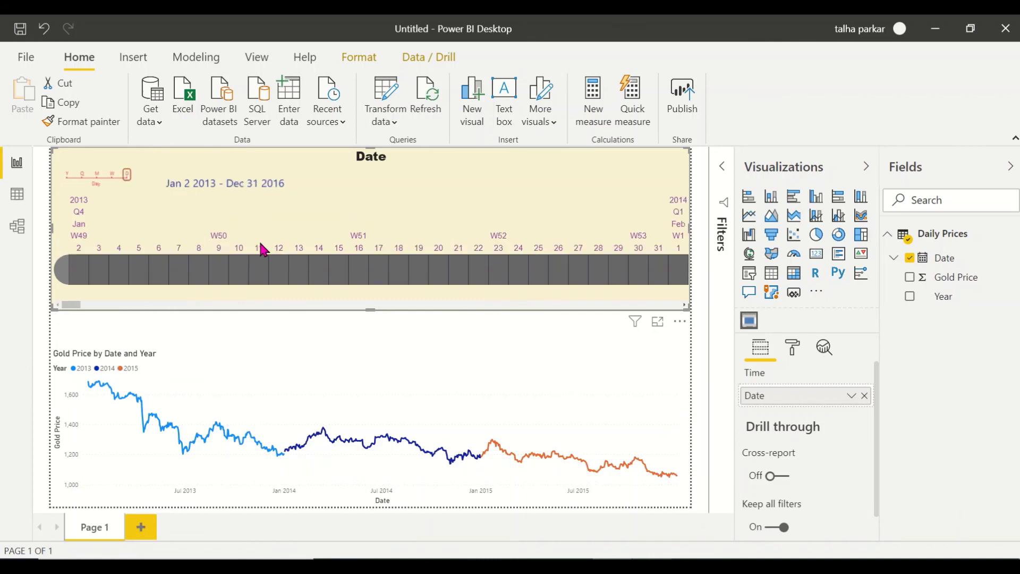
click(269, 268)
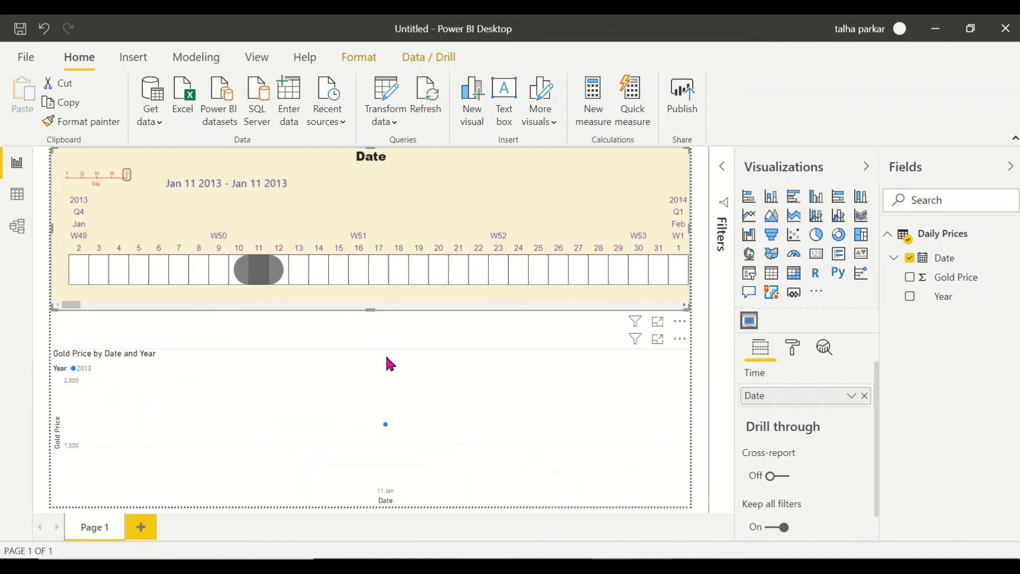
Try a range of January 2013 days, then select years 2013–2016 at year level.
click(377, 280)
click(381, 279)
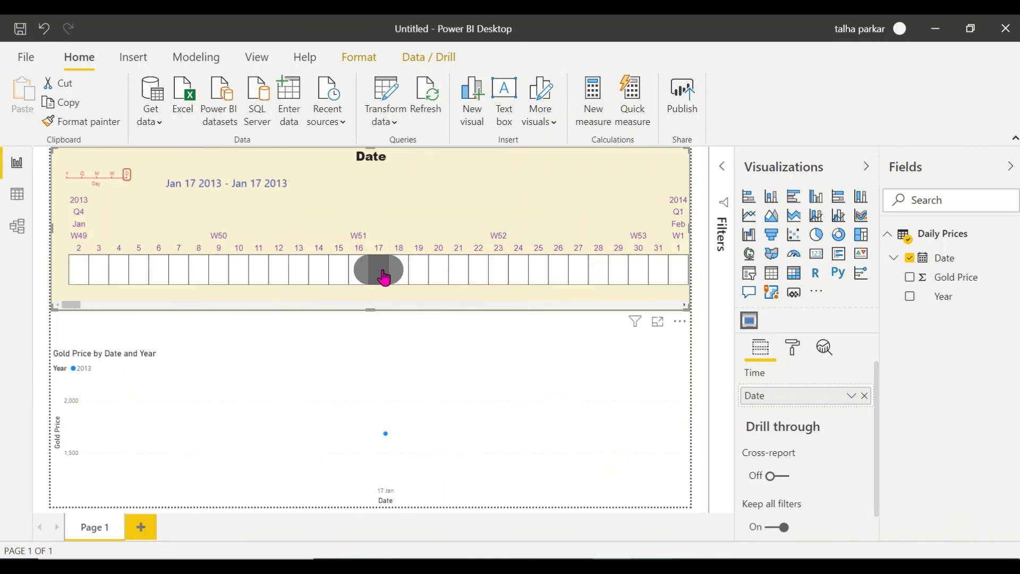
drag(388, 271, 455, 270)
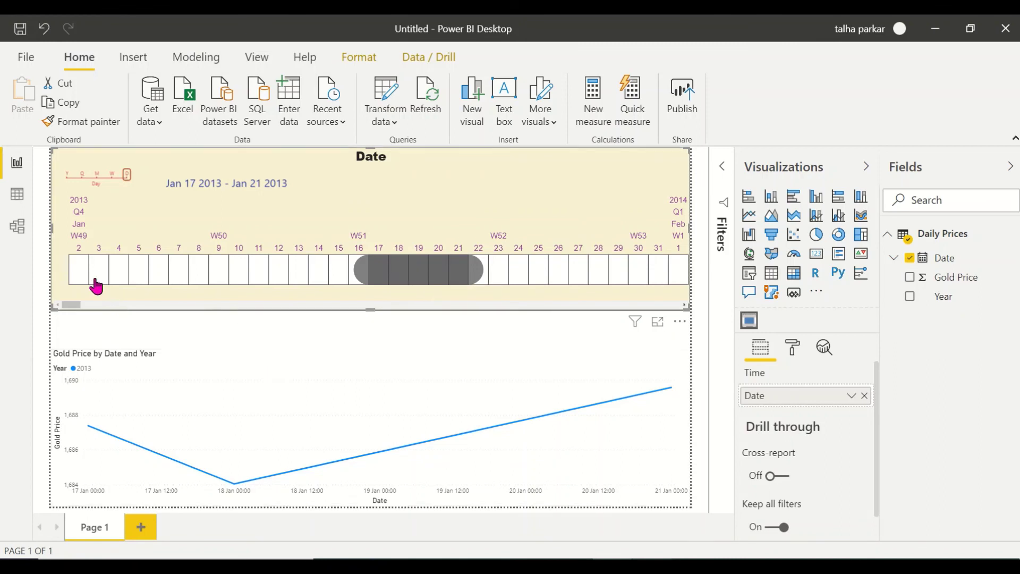
click(64, 173)
drag(155, 225, 525, 231)
Return the timeline to daily granularity and check a data tooltip on the line chart.
click(127, 175)
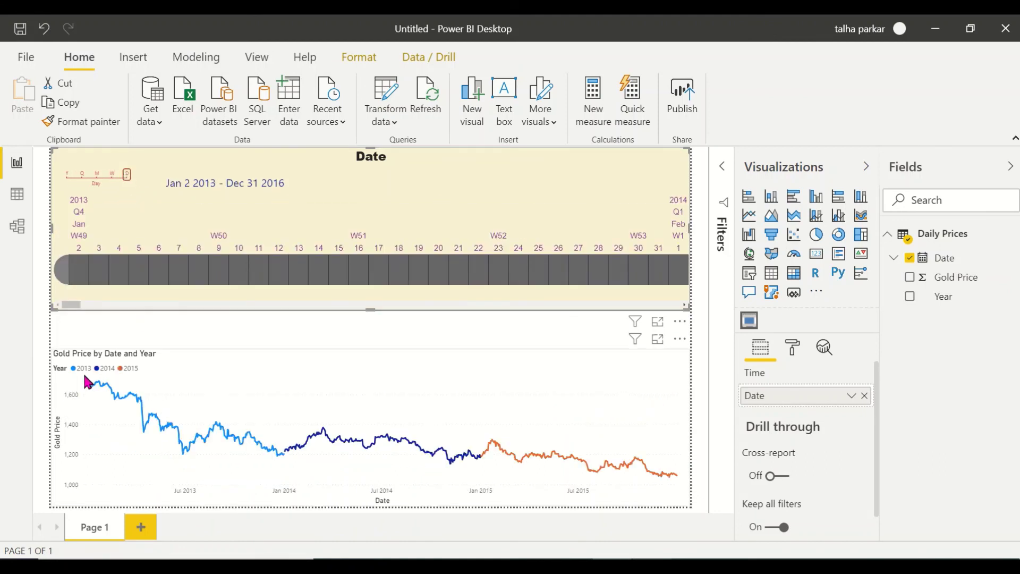
mouse_move(91, 387)
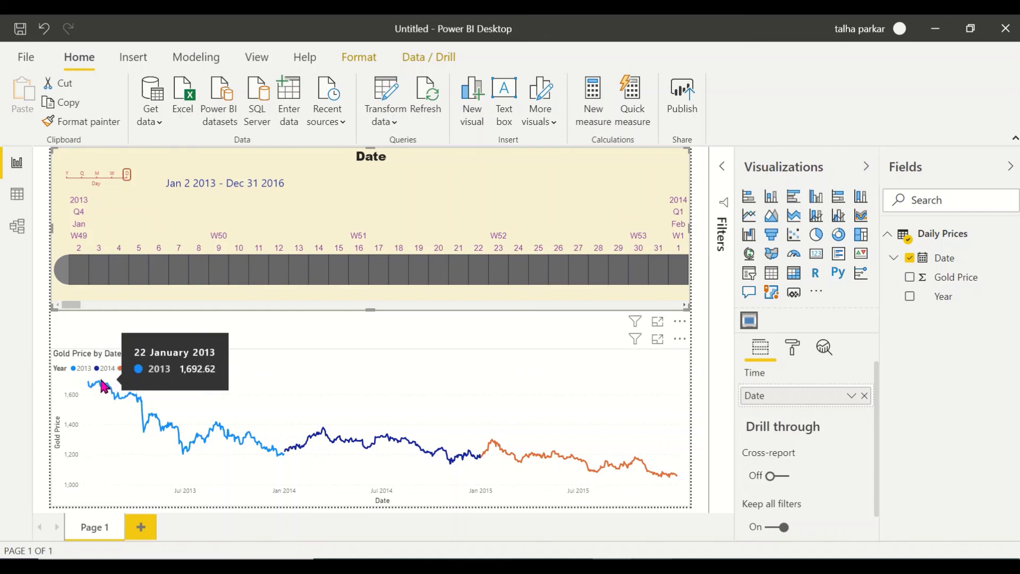